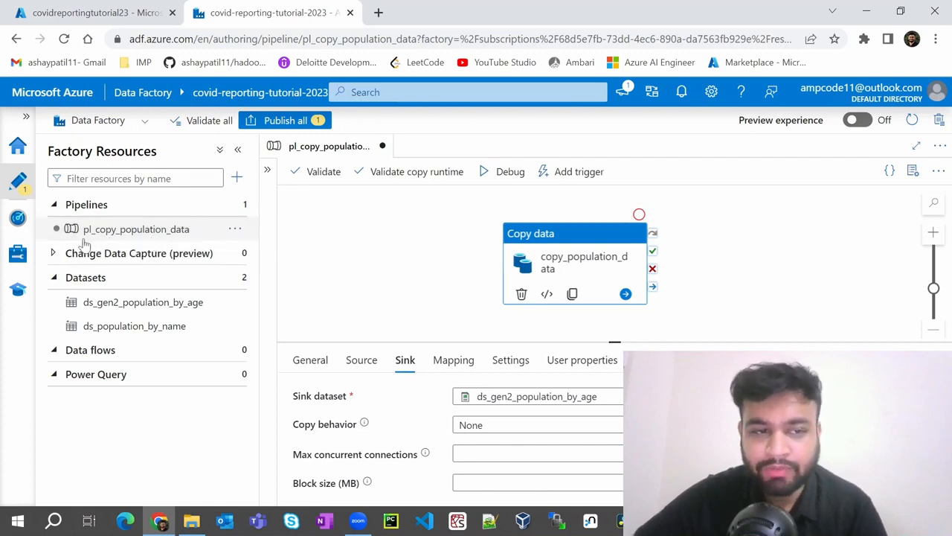
Step: Review the copy_population_data activity's source and sink datasets and the population blob container in the storage account
left_click_drag(569, 238, 551, 225)
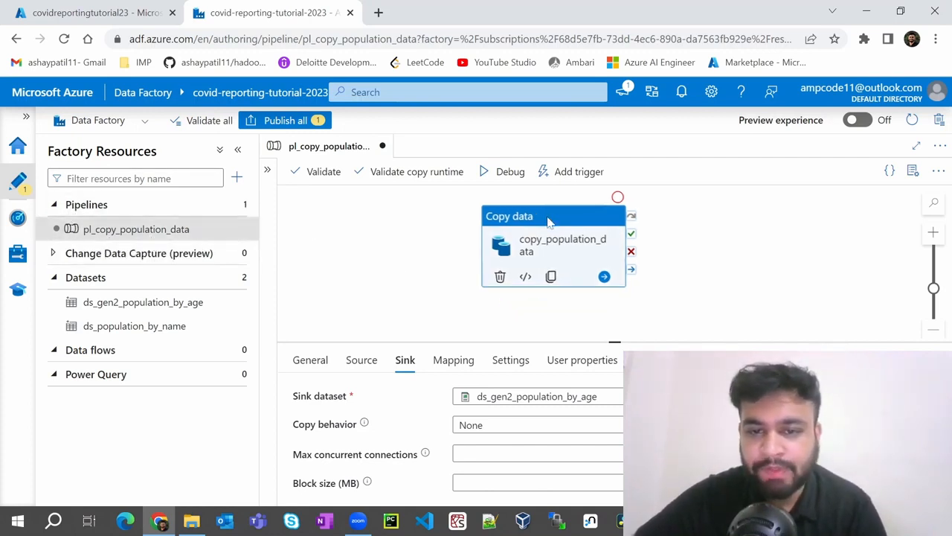
left_click(361, 362)
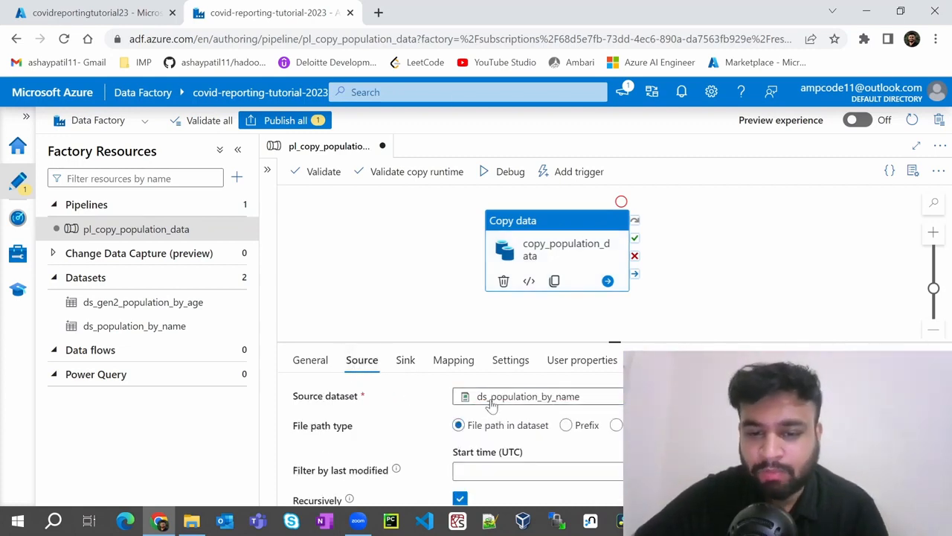
left_click(406, 364)
left_click(549, 401)
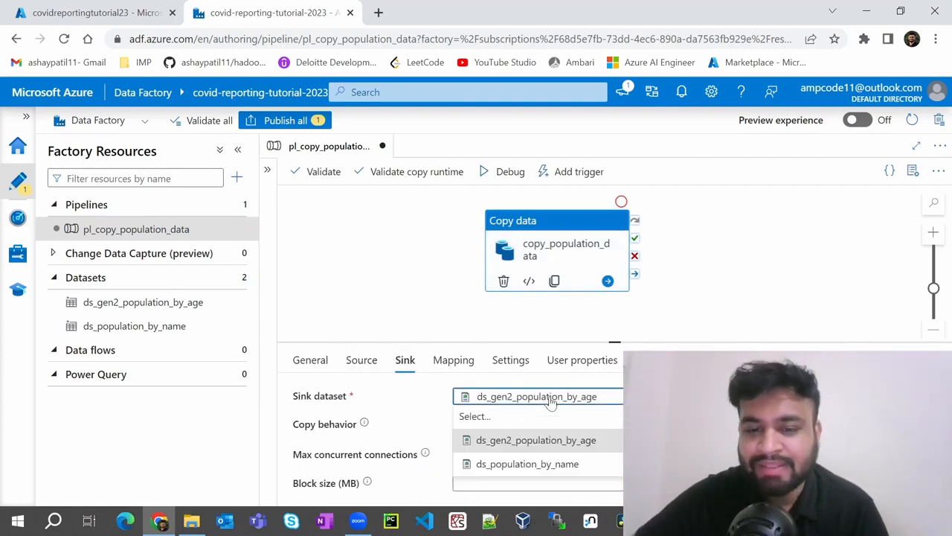
left_click(376, 297)
left_click(90, 12)
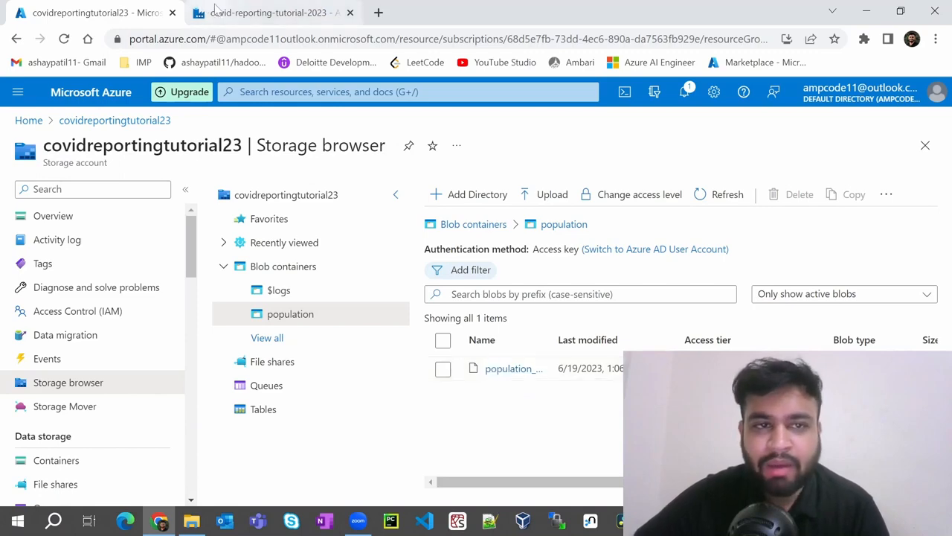
left_click(215, 11)
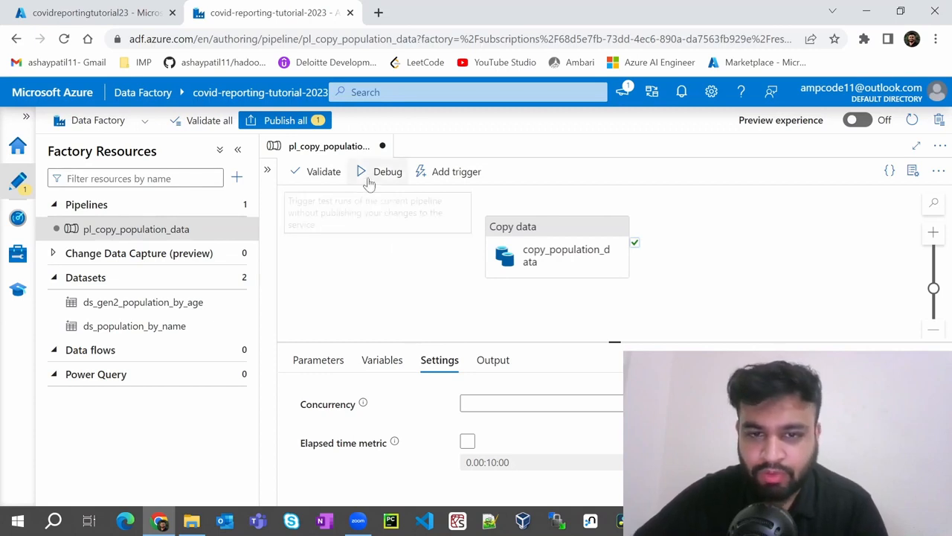
Step: Add a Validation activity to the pl_copy_population_data pipeline, placing it before the copy activity on the canvas
left_click(267, 169)
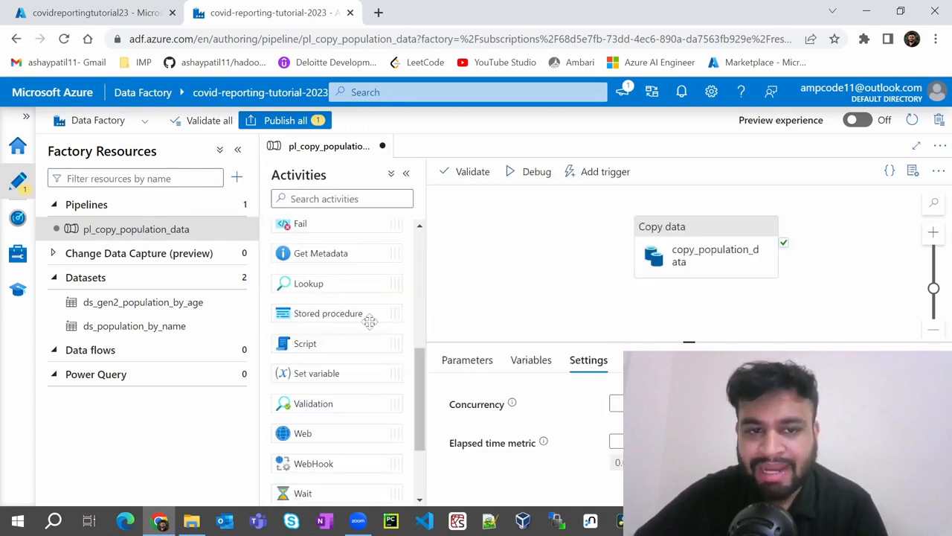
scroll(310, 282, "up", 5)
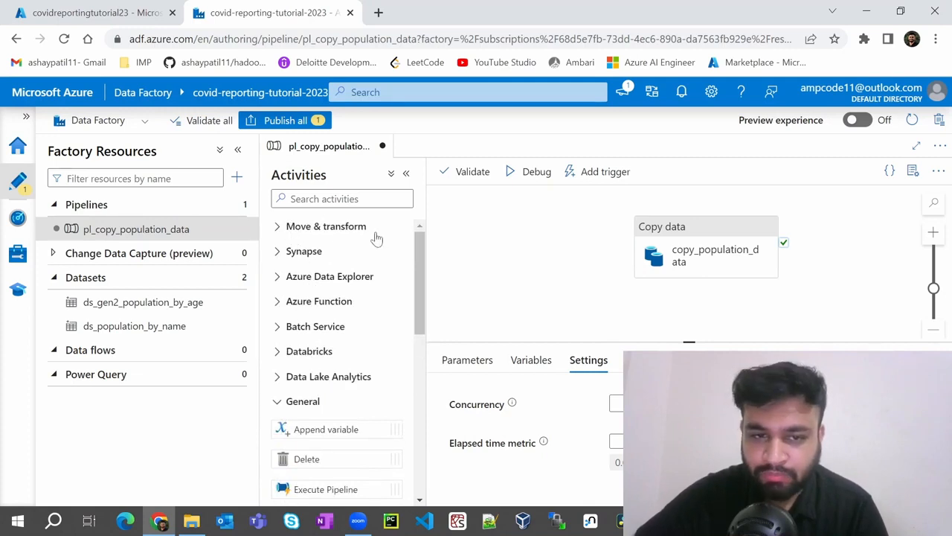
left_click(278, 227)
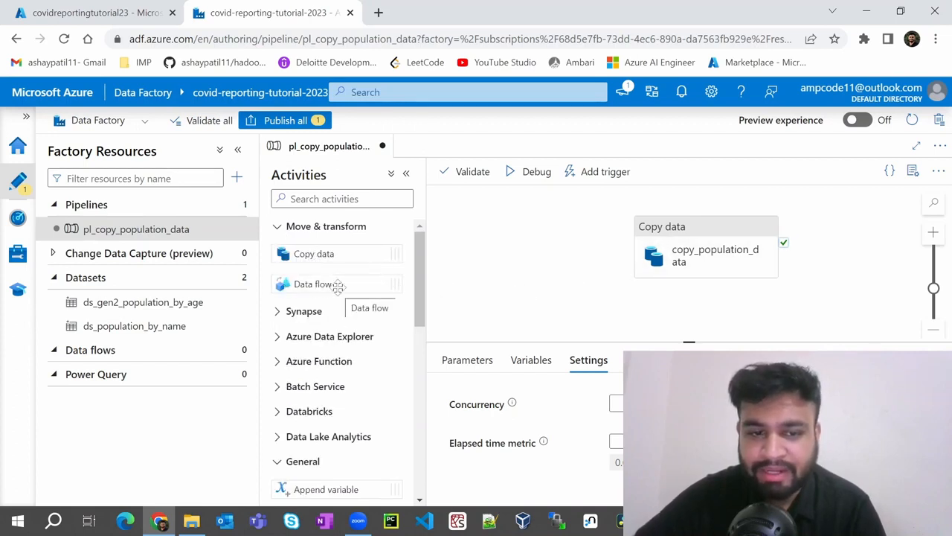
scroll(336, 290, "down", 2)
scroll(356, 312, "down", 4)
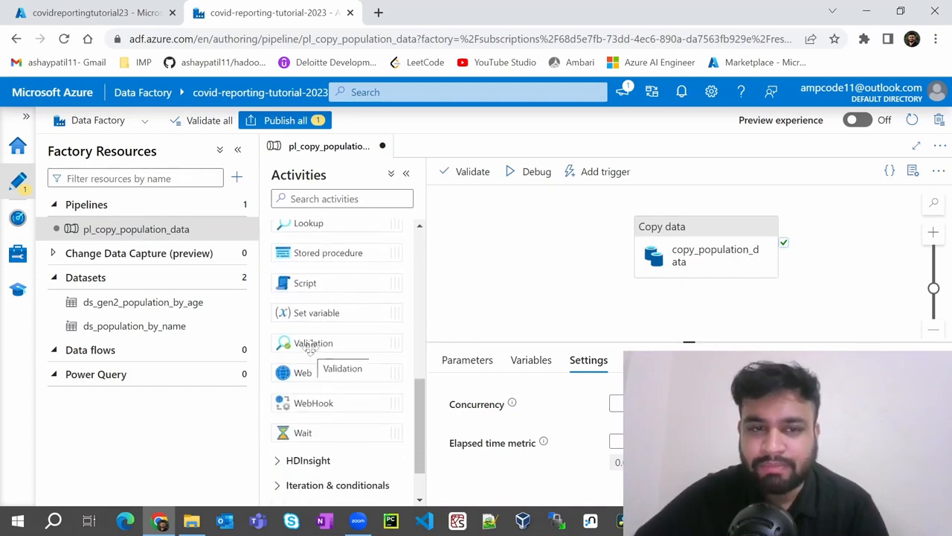
left_click_drag(310, 350, 524, 267)
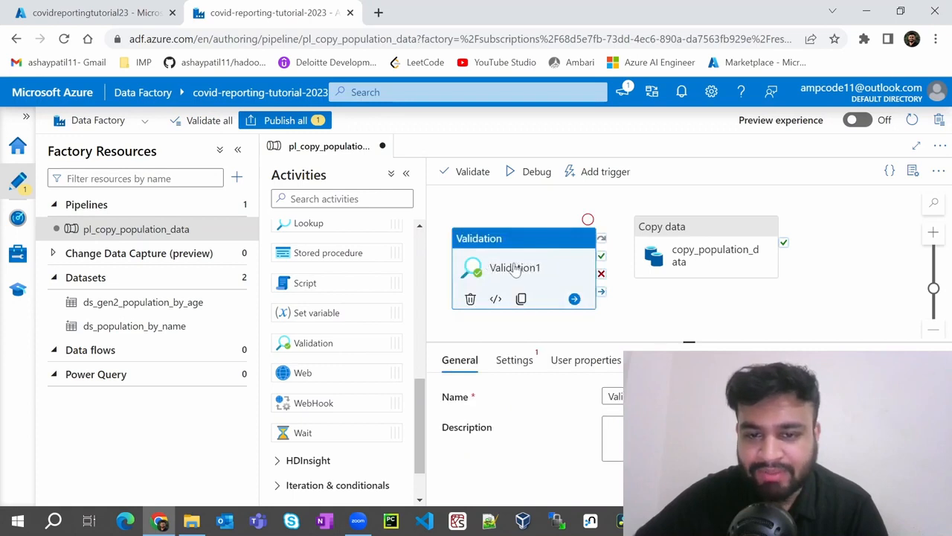
Step: Rename the new Validation activity as "check if the file is available"
double_click(640, 396)
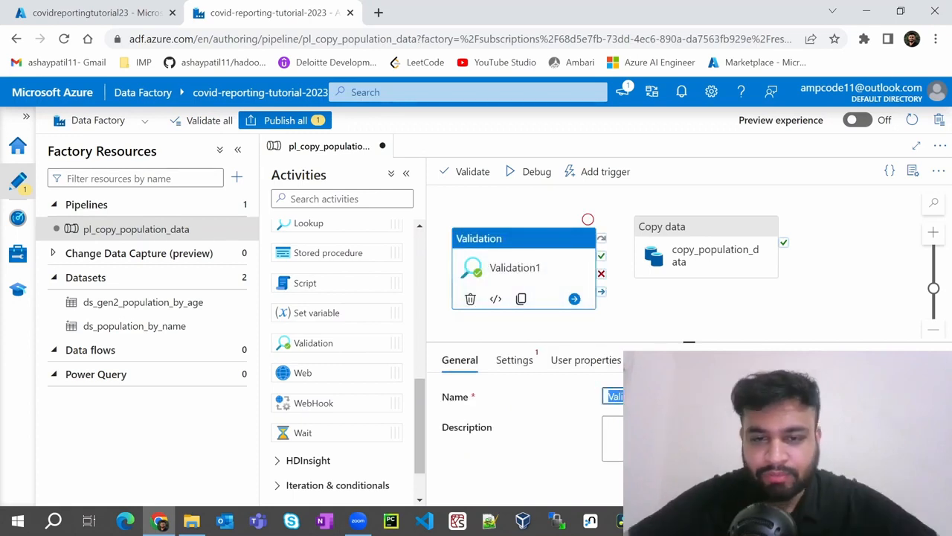
type("che")
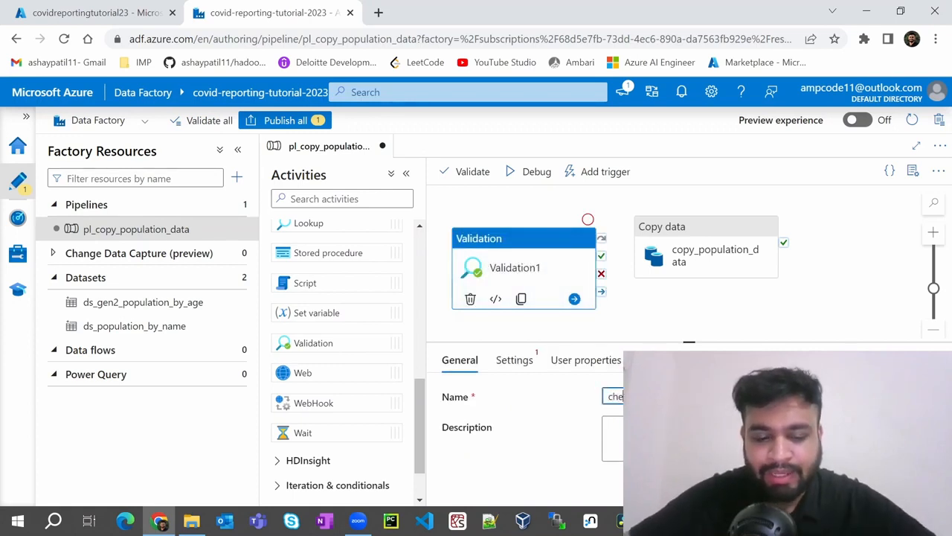
type("ck")
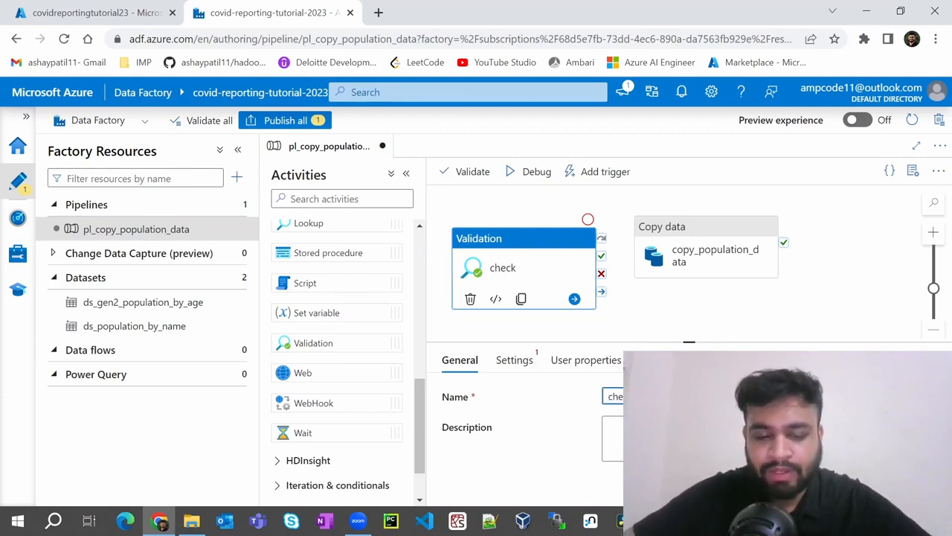
type(" if the file is available")
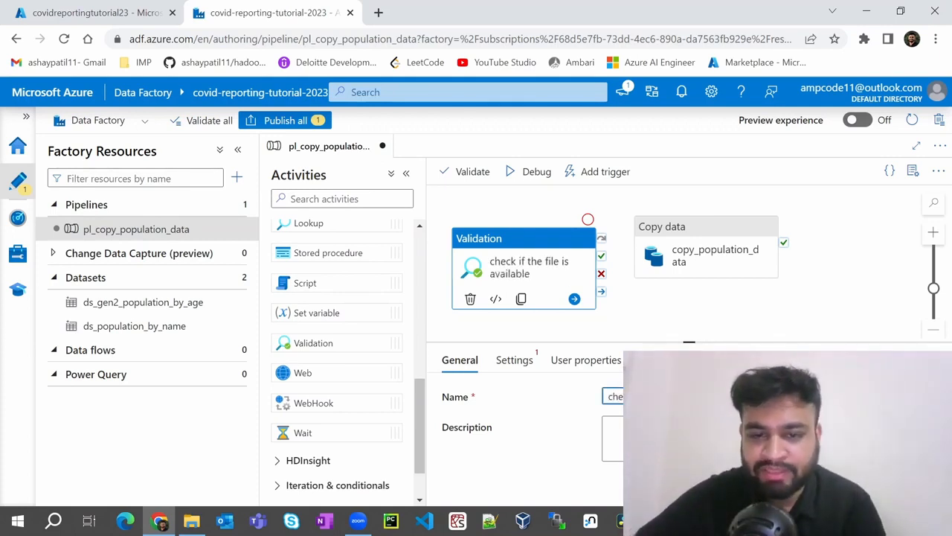
left_click(611, 437)
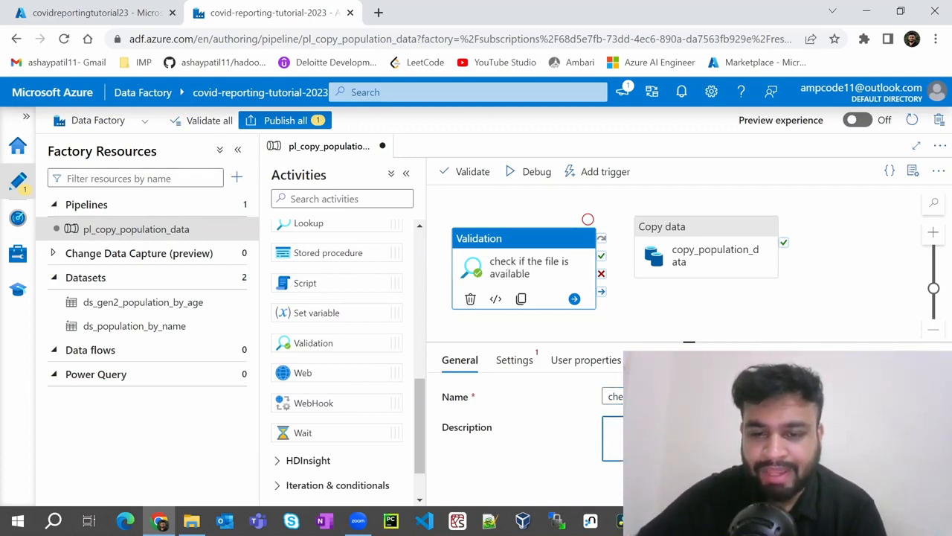
Step: Choose ds_population_by_name as the dataset that the Validation activity checks
left_click(515, 361)
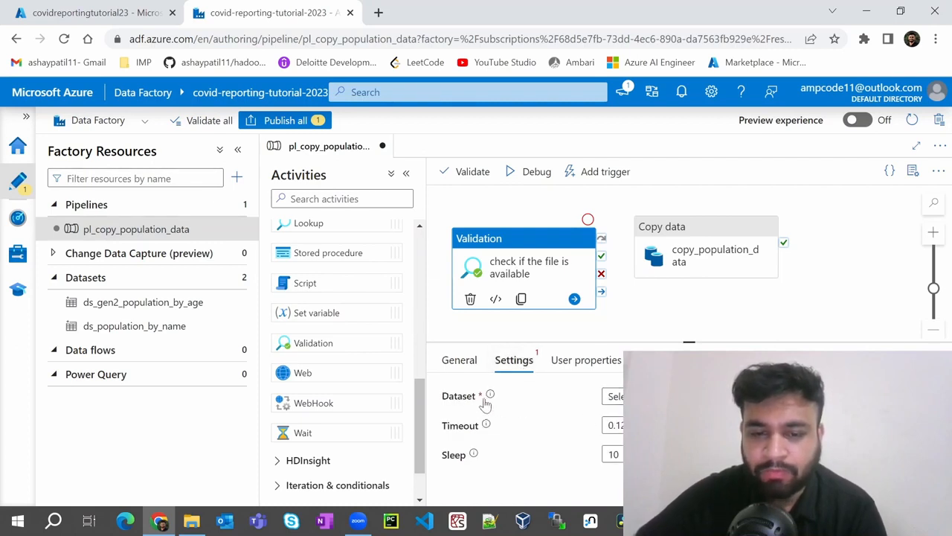
left_click(618, 398)
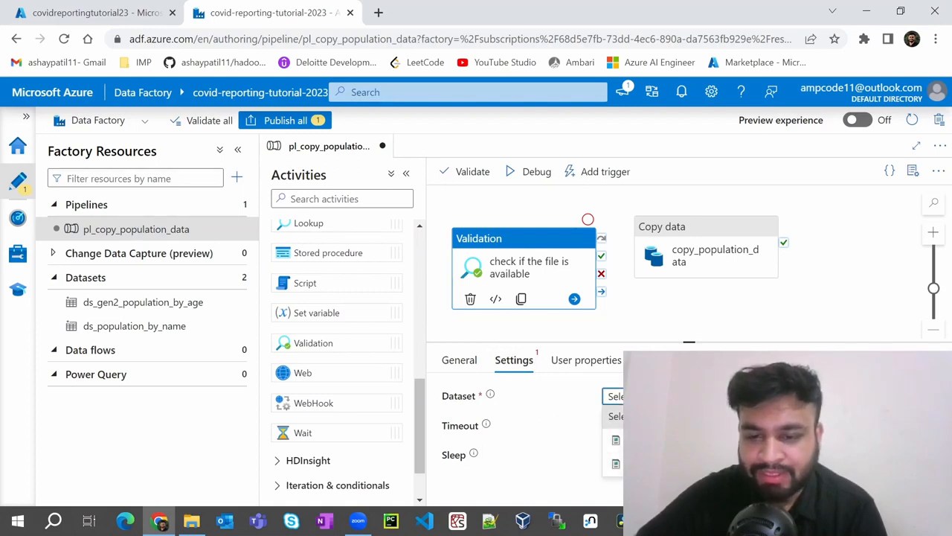
left_click(616, 464)
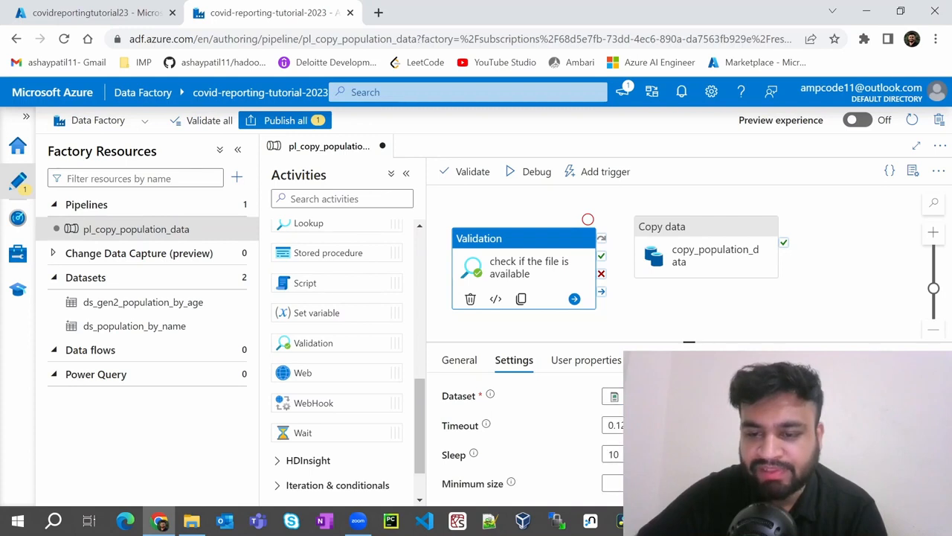
left_click(613, 397)
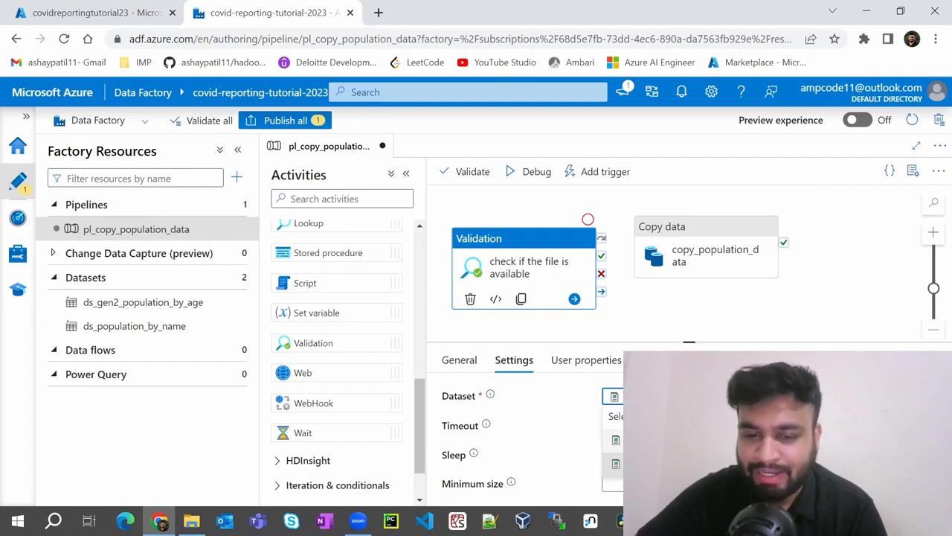
left_click(662, 464)
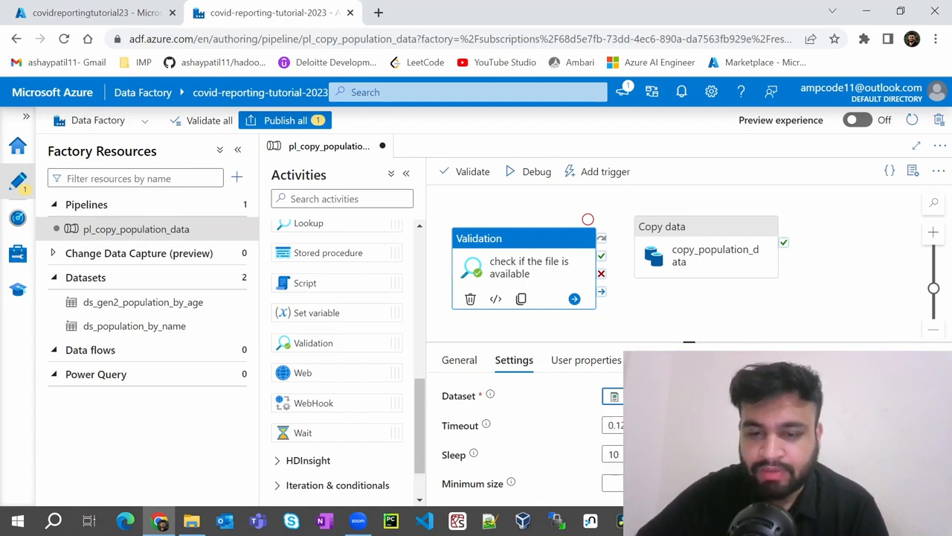
Step: Set the Validation activity's timeout to one day and zero hours (1.00)
mouse_move(485, 425)
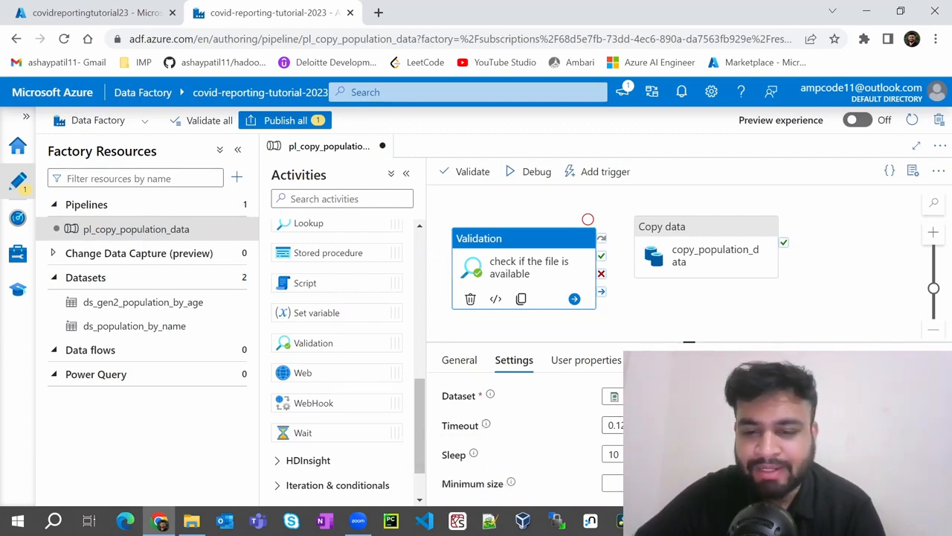
left_click(617, 424)
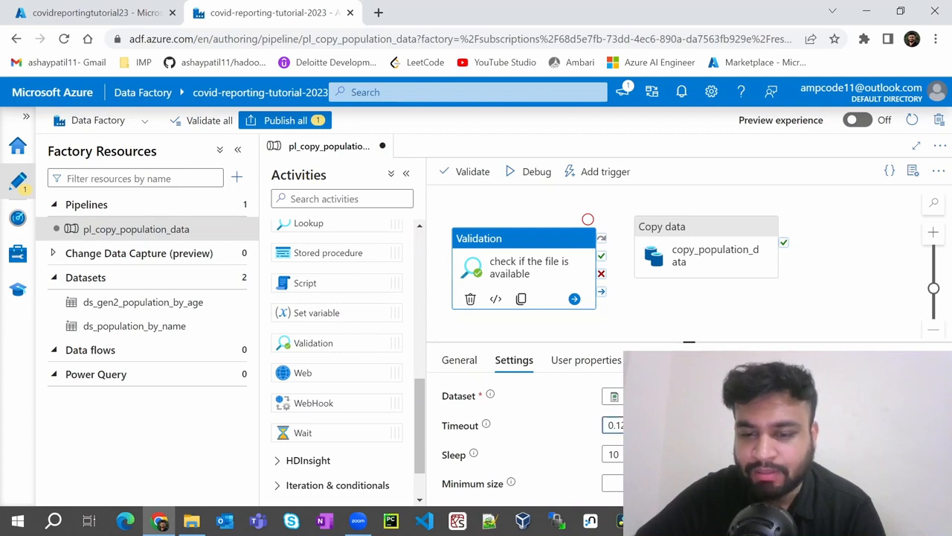
double_click(617, 425)
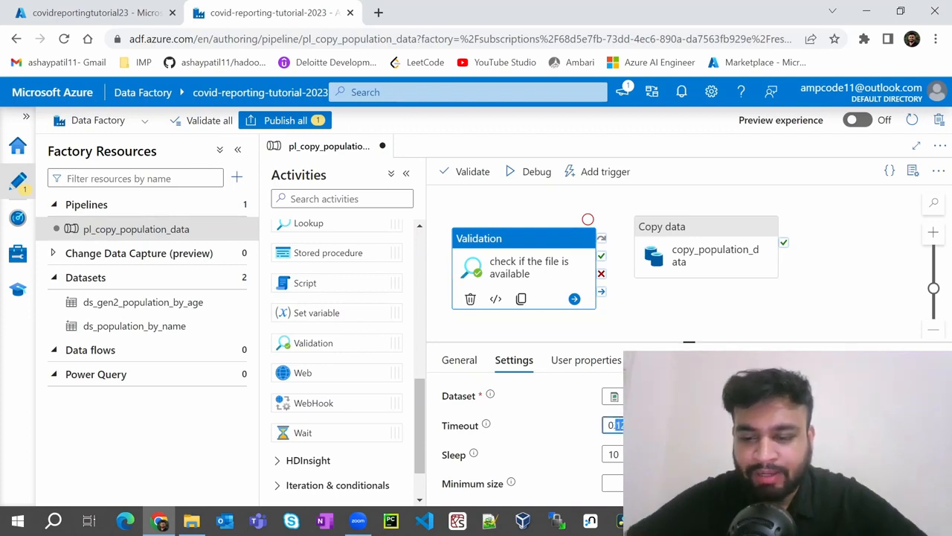
type("00")
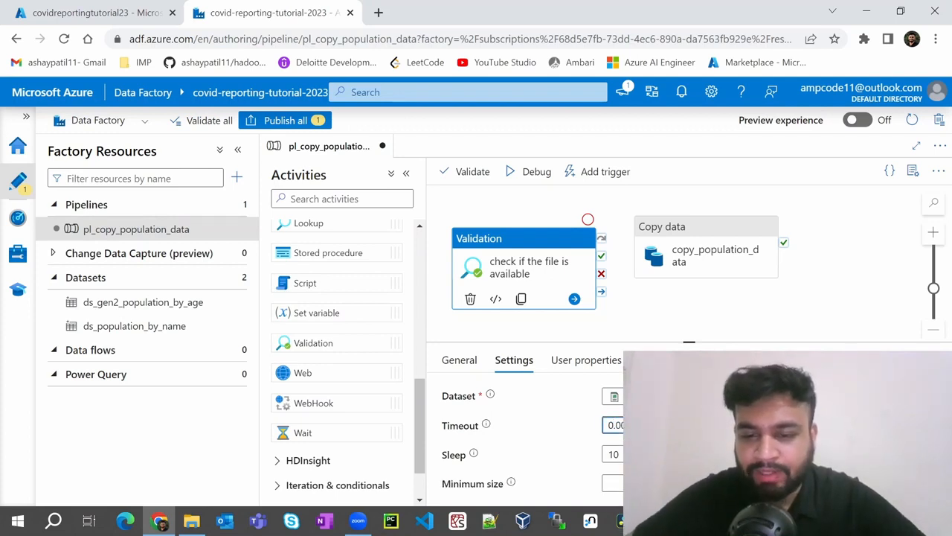
key("Home")
key("Delete")
type("1")
key("shift+Tab")
Step: Check the descriptions of the sleep and minimum size options, and set the validation's minimum file size to 102 bytes
mouse_move(473, 456)
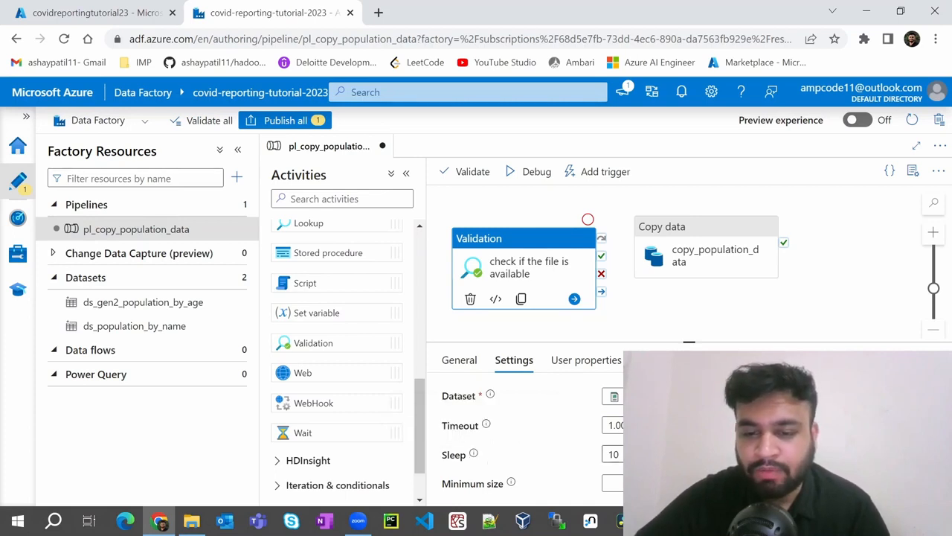
key("Tab")
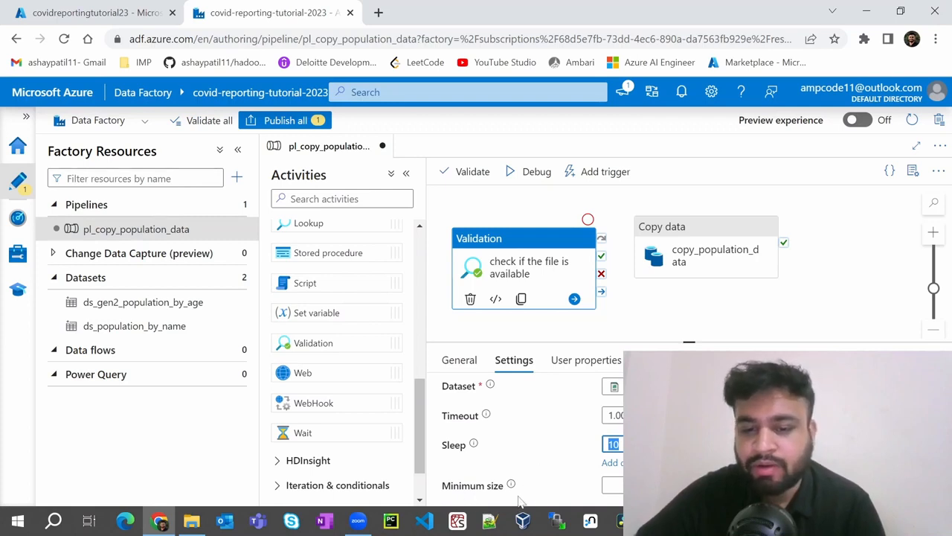
left_click(510, 484)
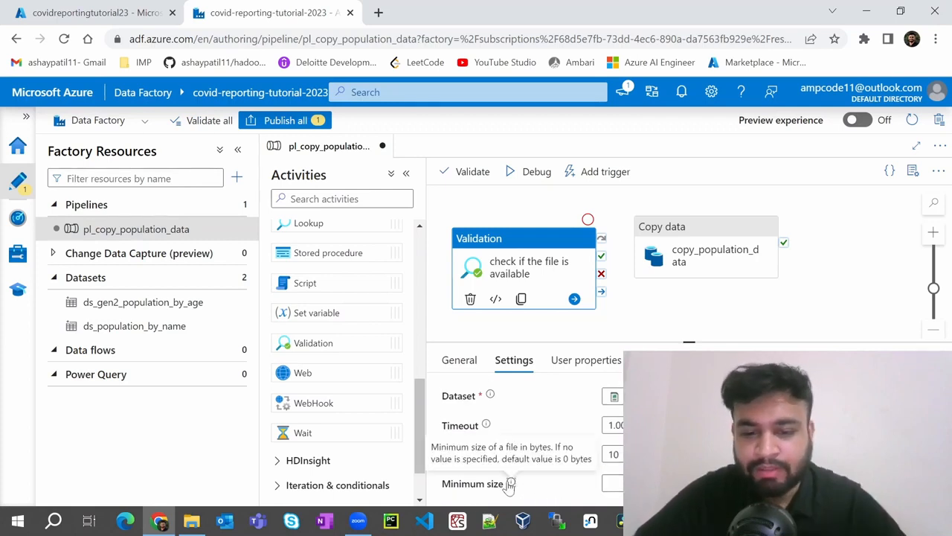
left_click(612, 483)
type("102")
left_click(510, 483)
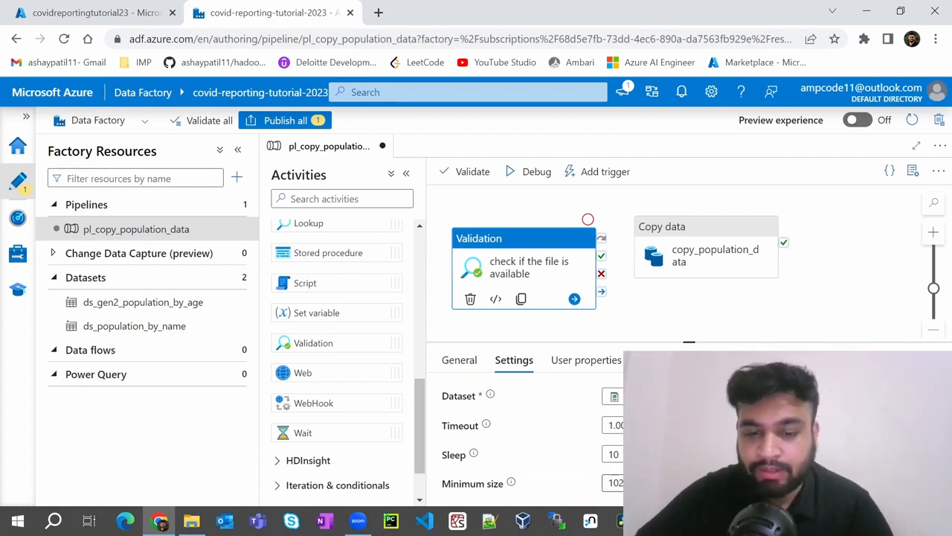
Step: Space the two activities apart and link the Validation activity's On success output to copy_population_data
left_click_drag(555, 244, 547, 236)
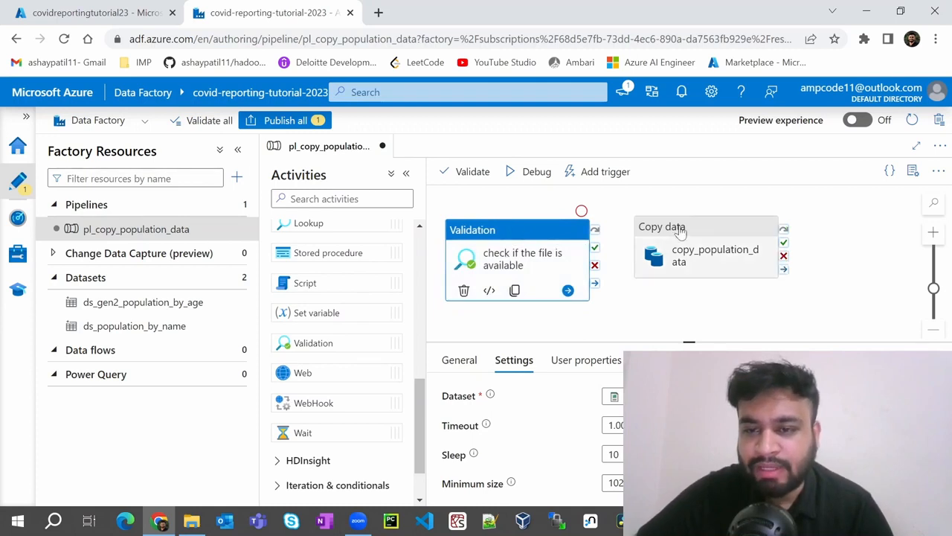
left_click_drag(681, 231, 739, 216)
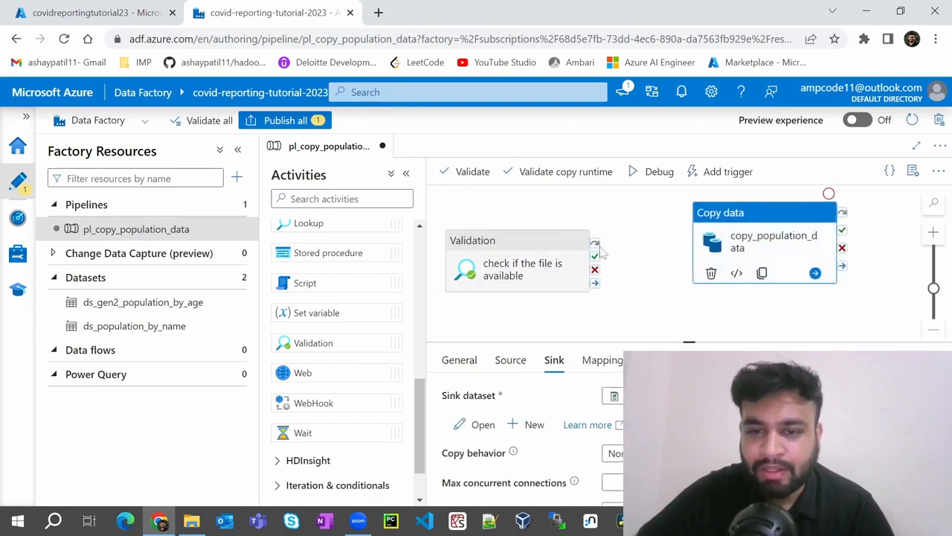
left_click_drag(593, 259, 692, 238)
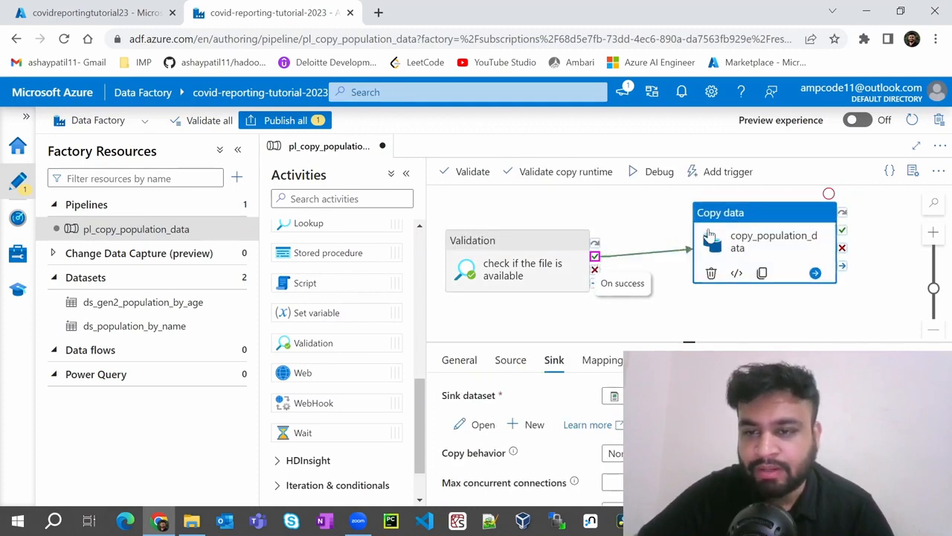
left_click(645, 287)
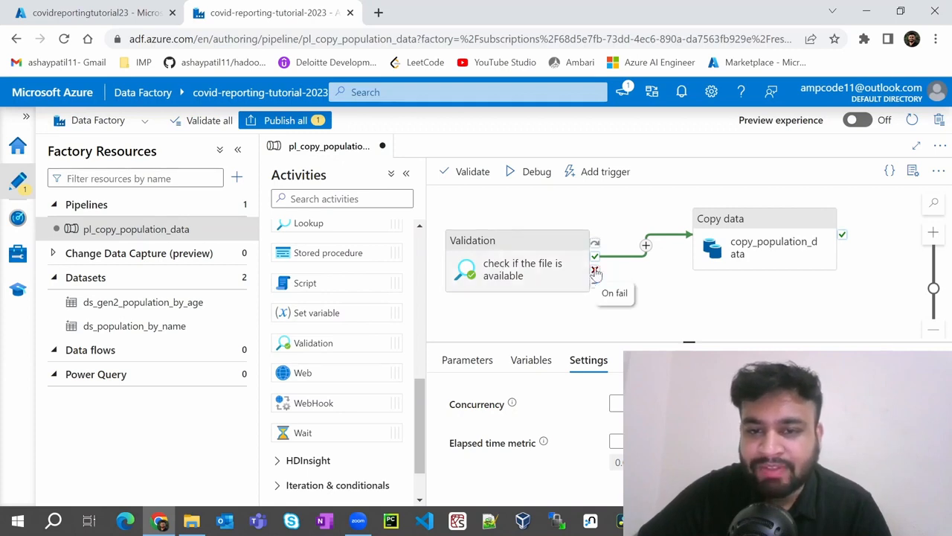
mouse_move(595, 272)
left_mouse_down()
mouse_move(643, 279)
mouse_move(723, 325)
mouse_move(597, 274)
left_mouse_up()
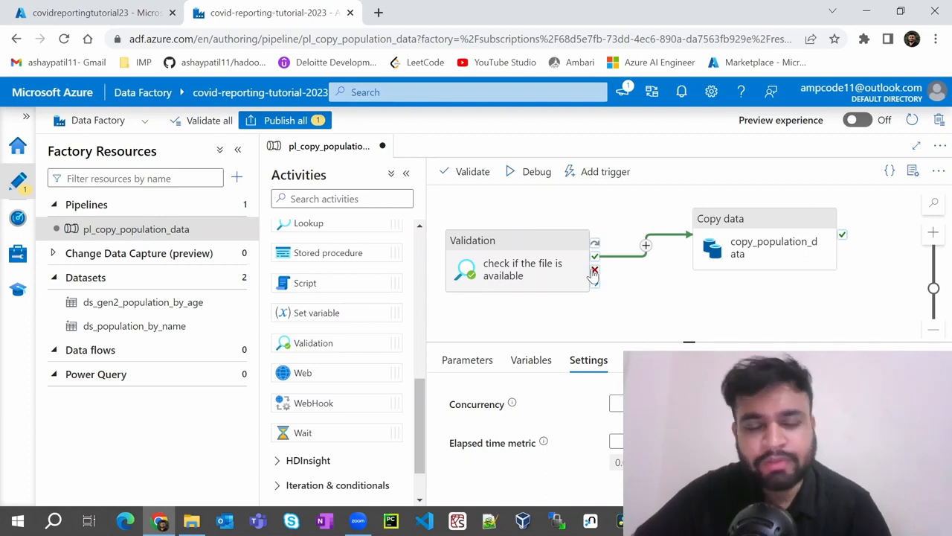
Step: Select the Validation activity in the pipeline and review its settings
mouse_move(535, 250)
left_mouse_down()
mouse_move(550, 247)
mouse_move(541, 238)
mouse_move(571, 245)
mouse_move(536, 243)
left_mouse_up()
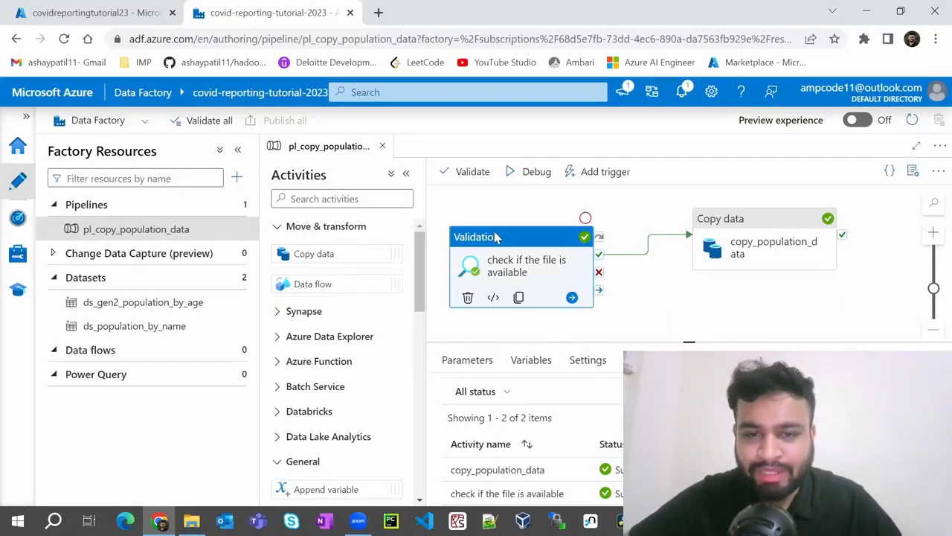
left_click(477, 238)
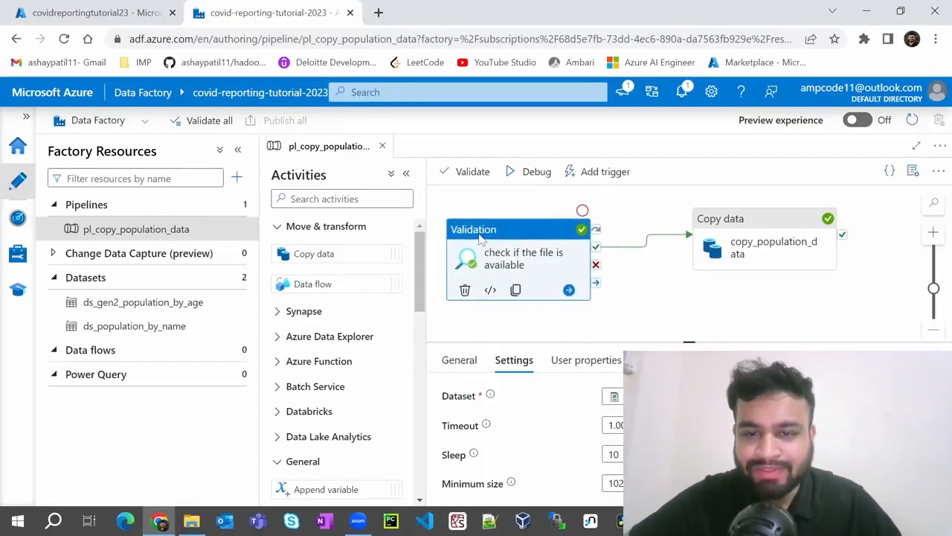
Step: Add a Get Metadata activity to the canvas, below the Validation and Copy data activities
left_click(725, 223)
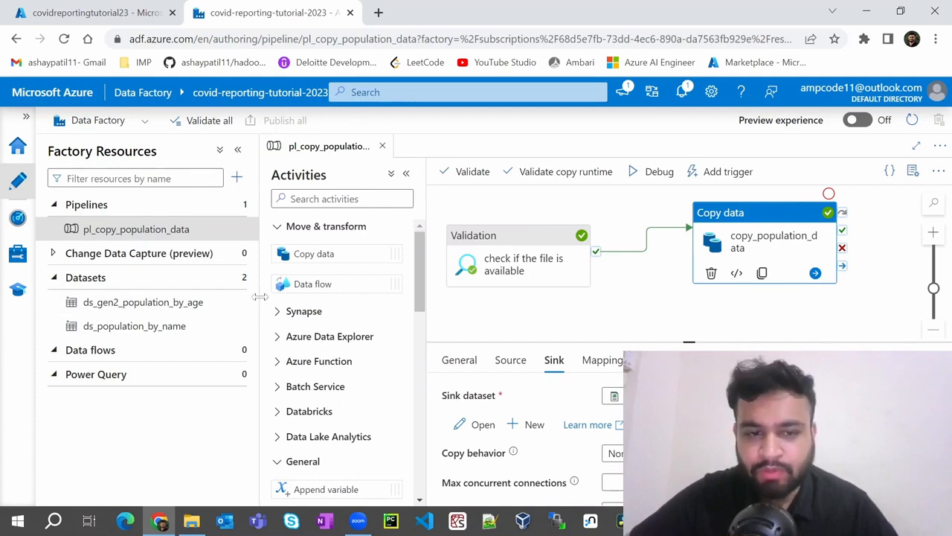
left_click_drag(260, 299, 200, 294)
left_click_drag(672, 342, 673, 428)
scroll(294, 361, "down", 2)
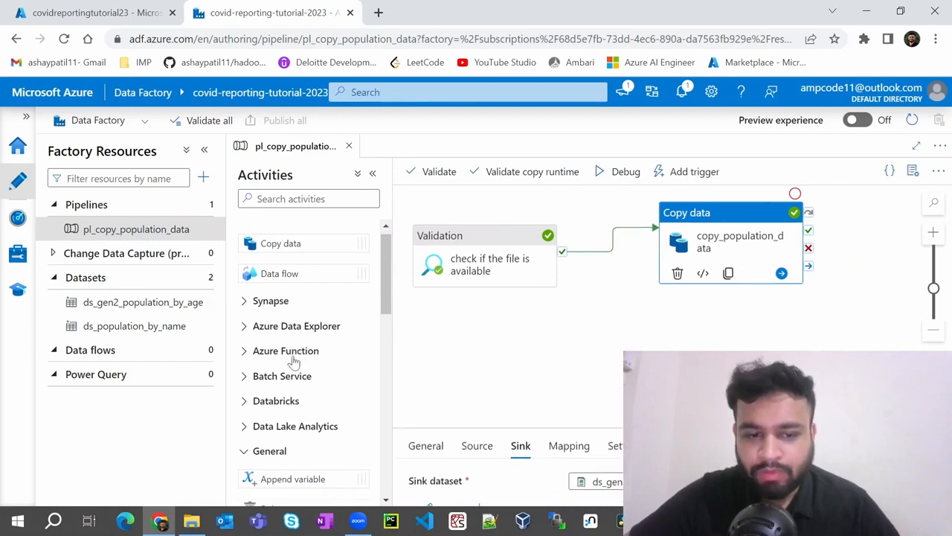
scroll(294, 361, "down", 2)
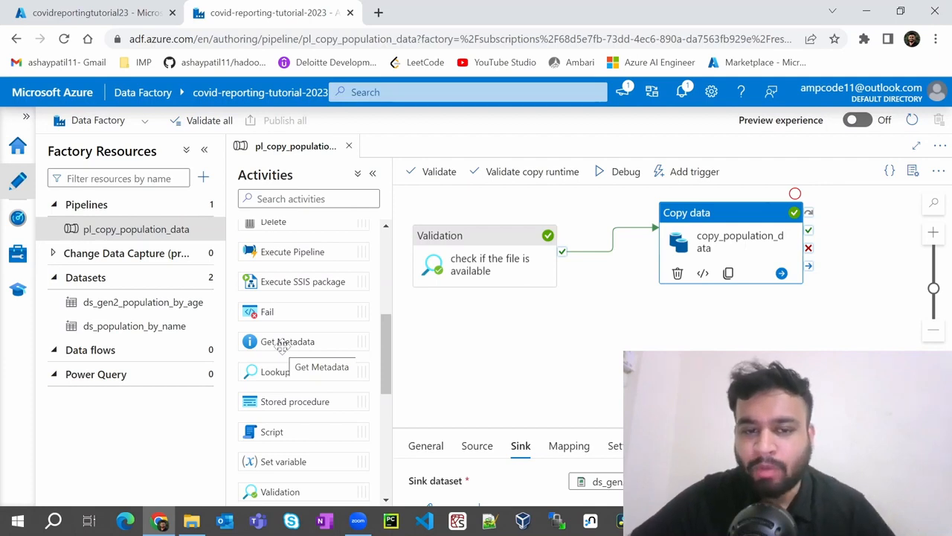
left_click_drag(291, 343, 562, 346)
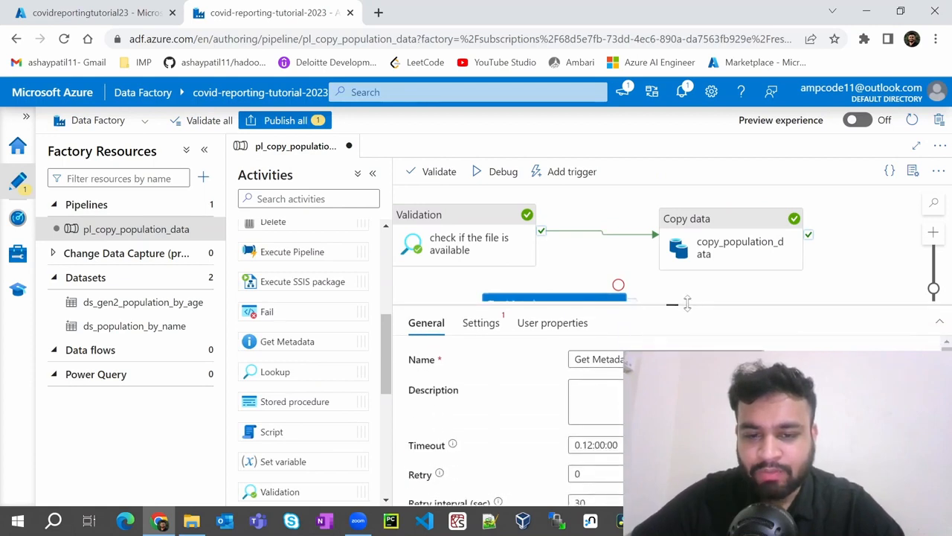
Step: Rename the Get Metadata activity as "check the column count" and reposition it and the Validation activity on the canvas
triple_click(622, 351)
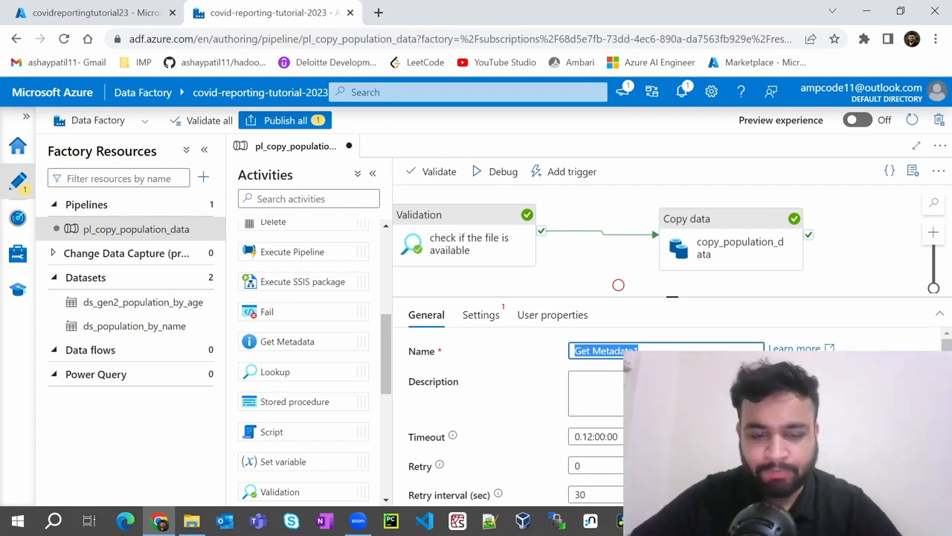
type("check ")
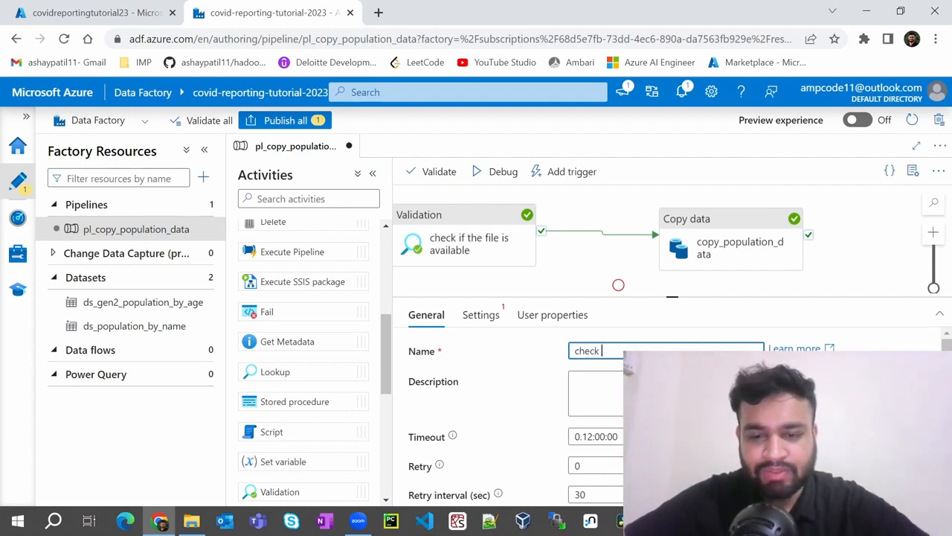
type("the column count")
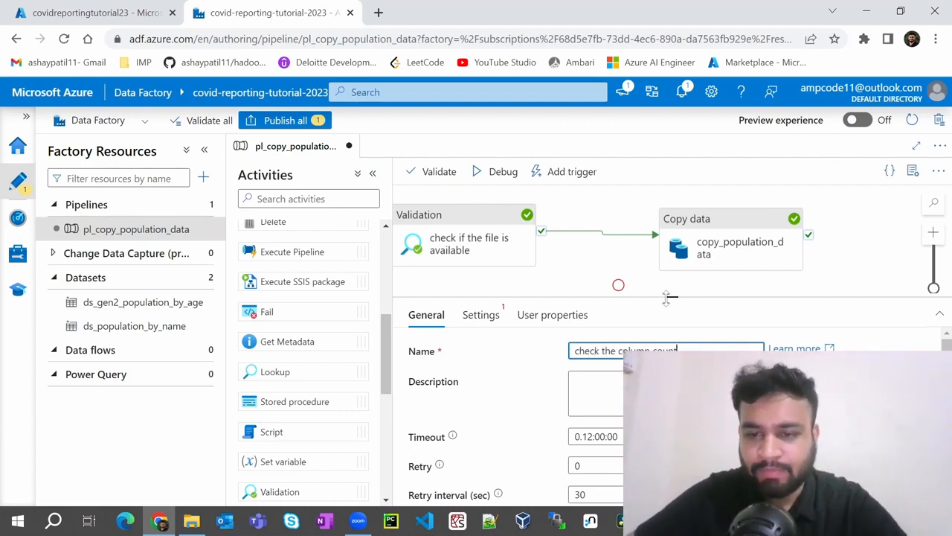
left_click_drag(672, 296, 671, 426)
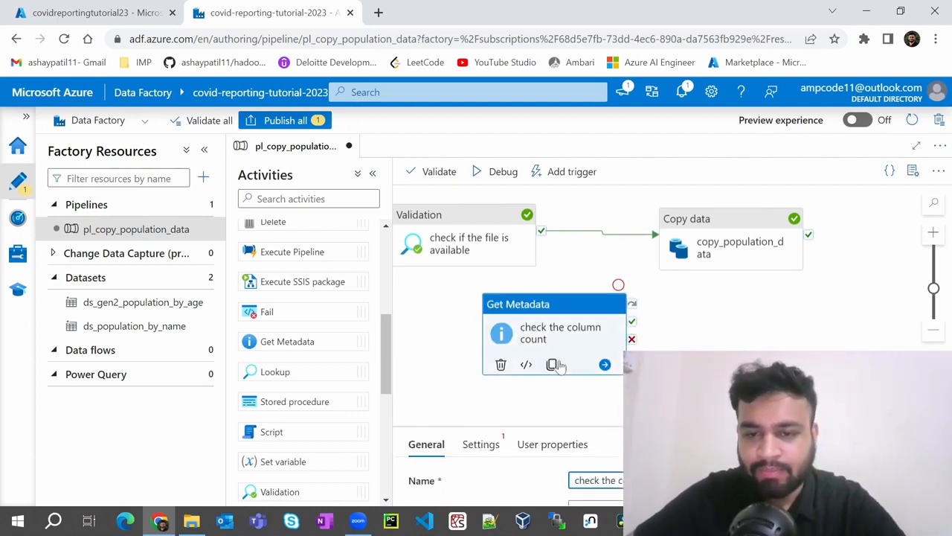
left_click_drag(541, 307, 554, 275)
left_click_drag(446, 214, 417, 184)
Step: Set the Get Metadata activity's dataset to ds_population_by_name
left_click_drag(671, 425, 672, 262)
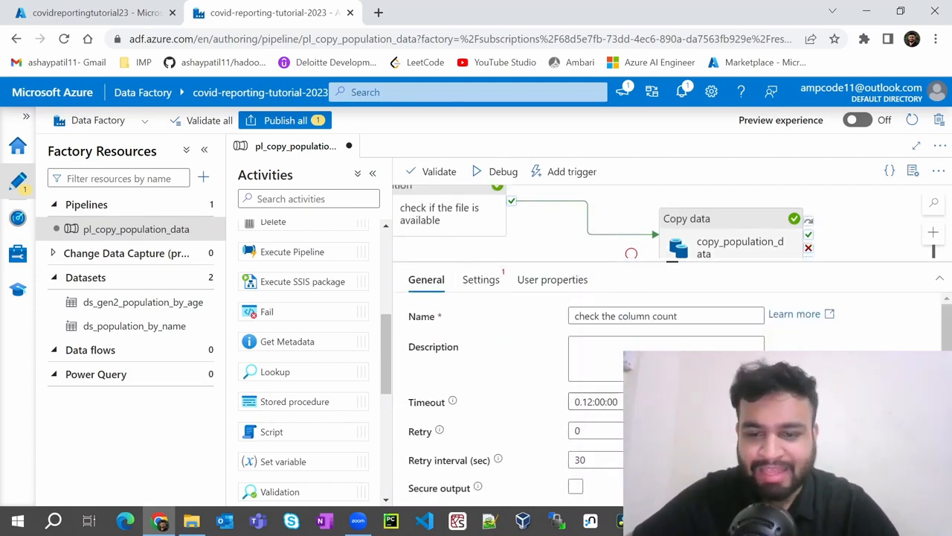
left_click(480, 281)
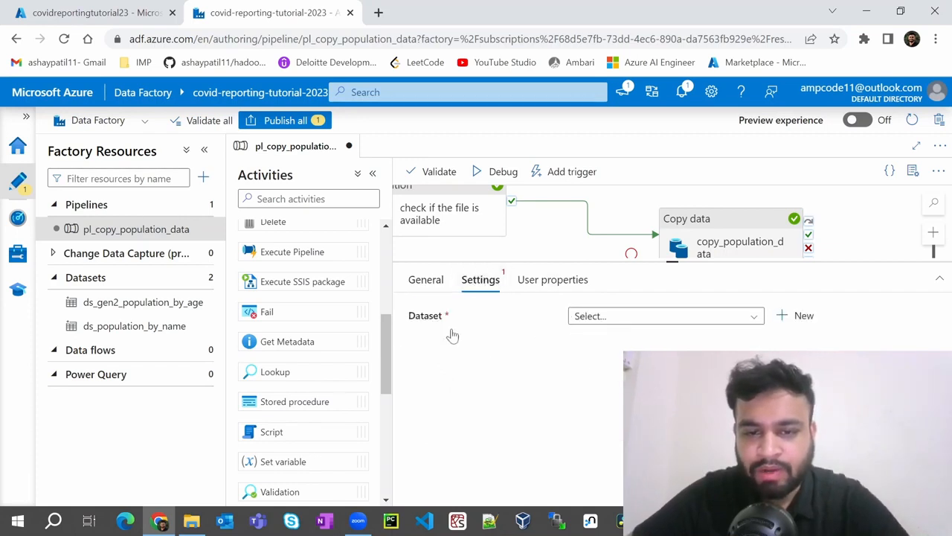
left_click(673, 318)
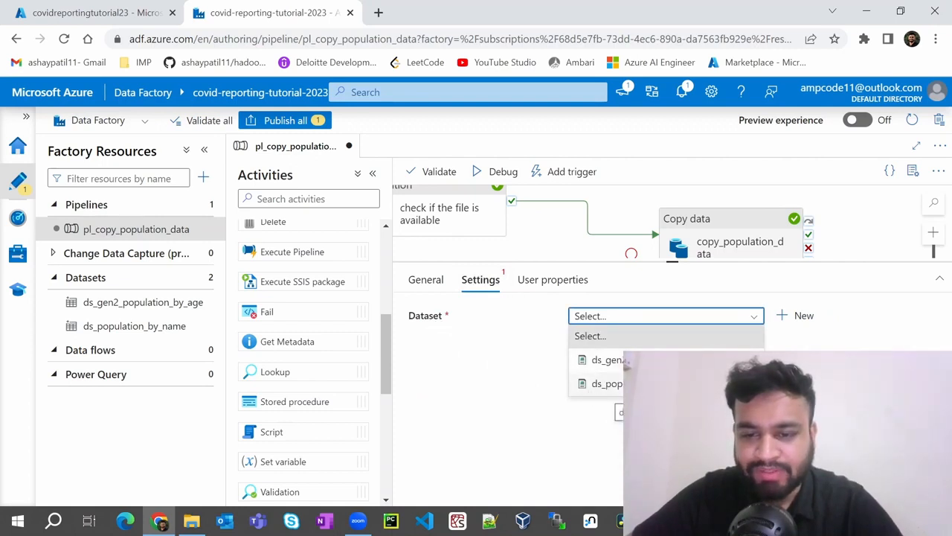
left_click(607, 383)
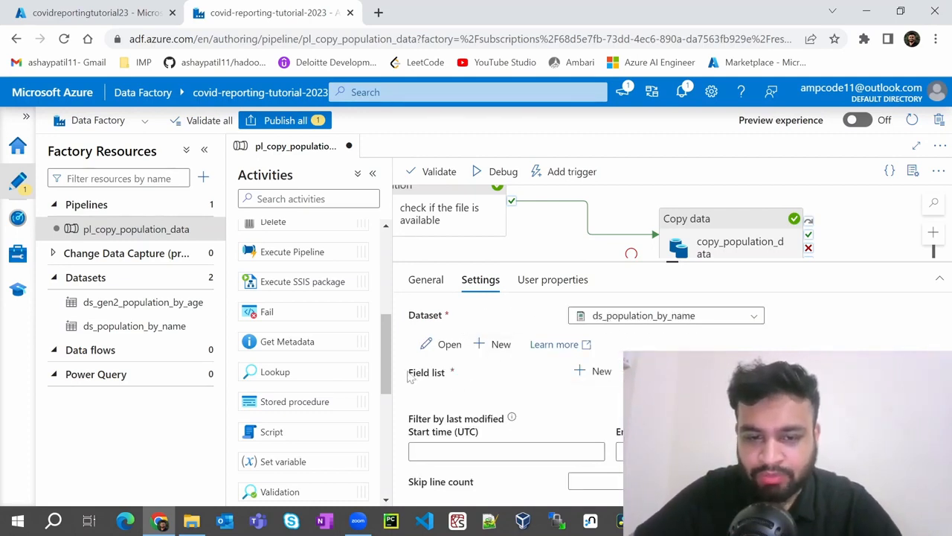
Step: Add a Column count argument to the Get Metadata activity's field list
left_click(592, 376)
scroll(592, 379, "down", 1)
left_click(692, 373)
scroll(692, 373, "down", 1)
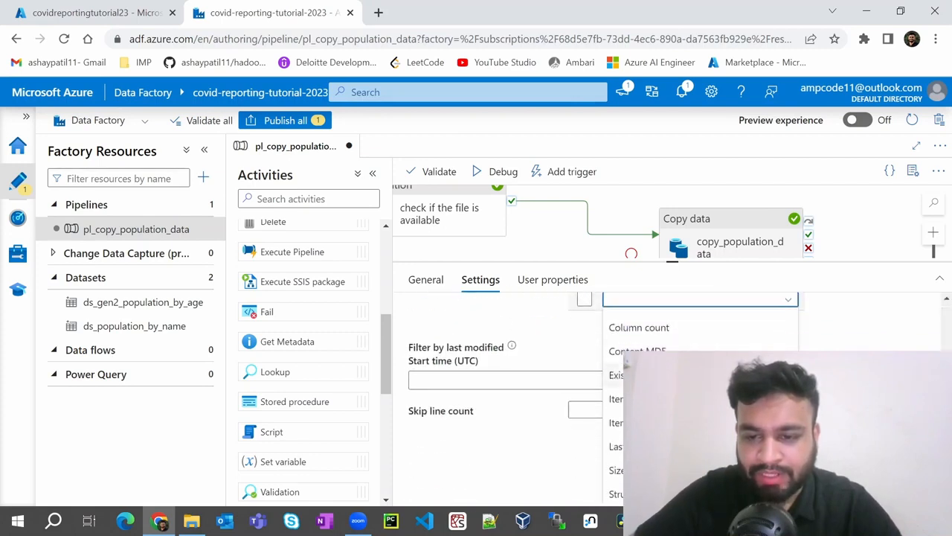
left_click(646, 330)
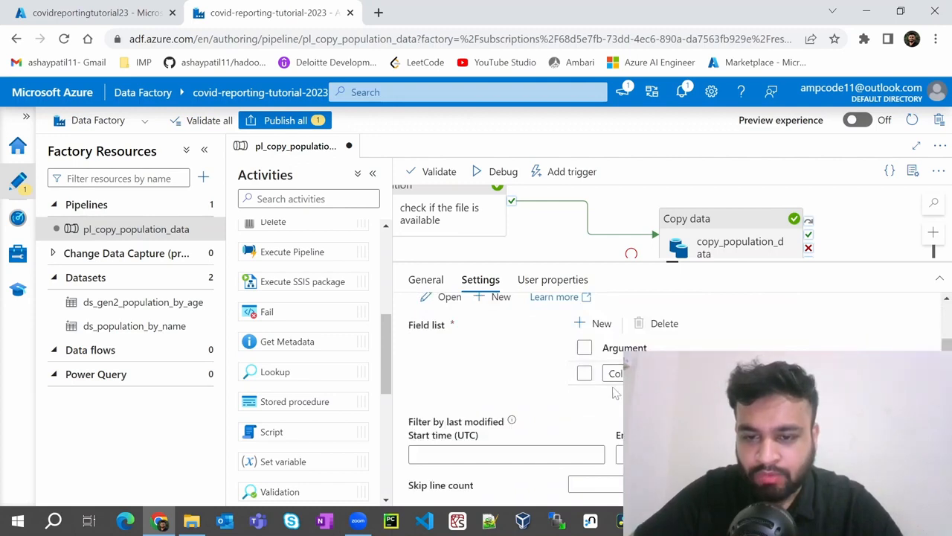
Step: Add two more arguments, Size and Exists, to the Get Metadata activity's field list
left_click(587, 322)
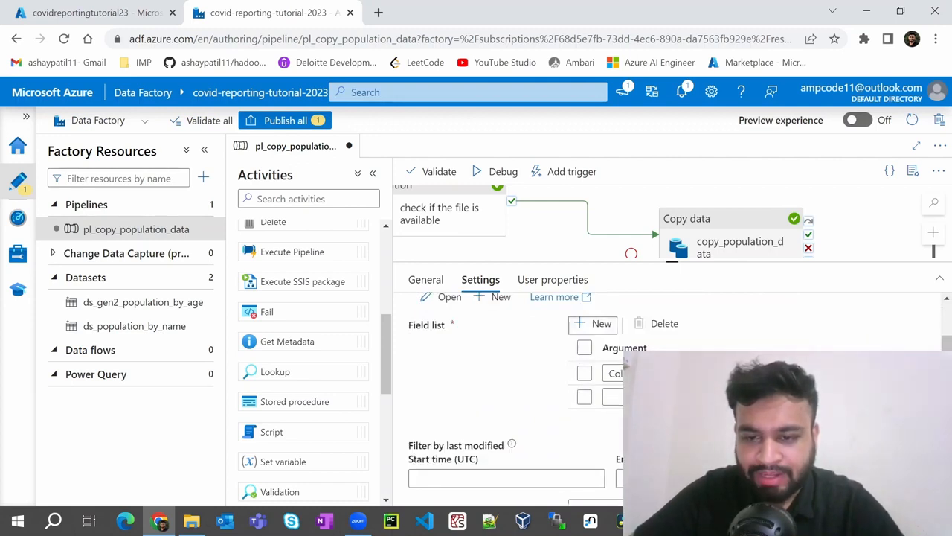
left_click(662, 396)
scroll(662, 417, "down", 2)
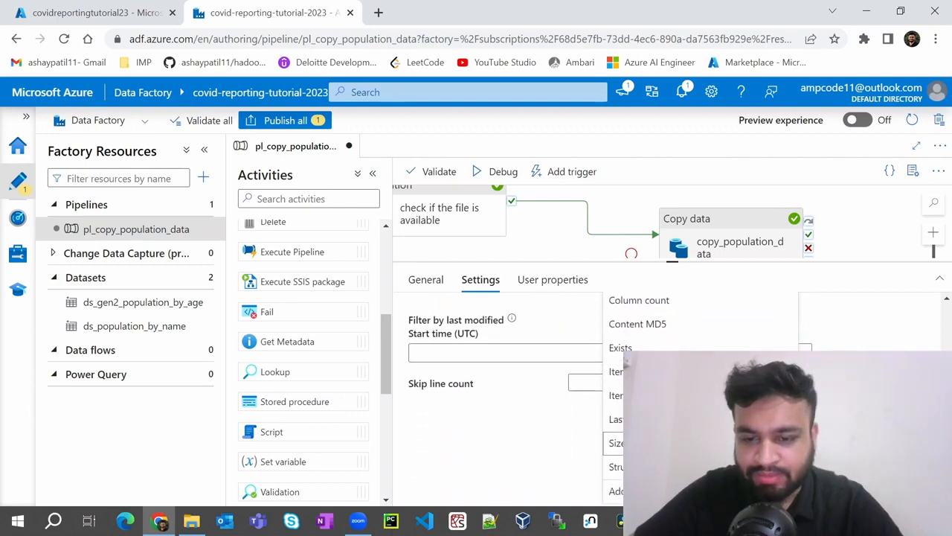
left_click(617, 442)
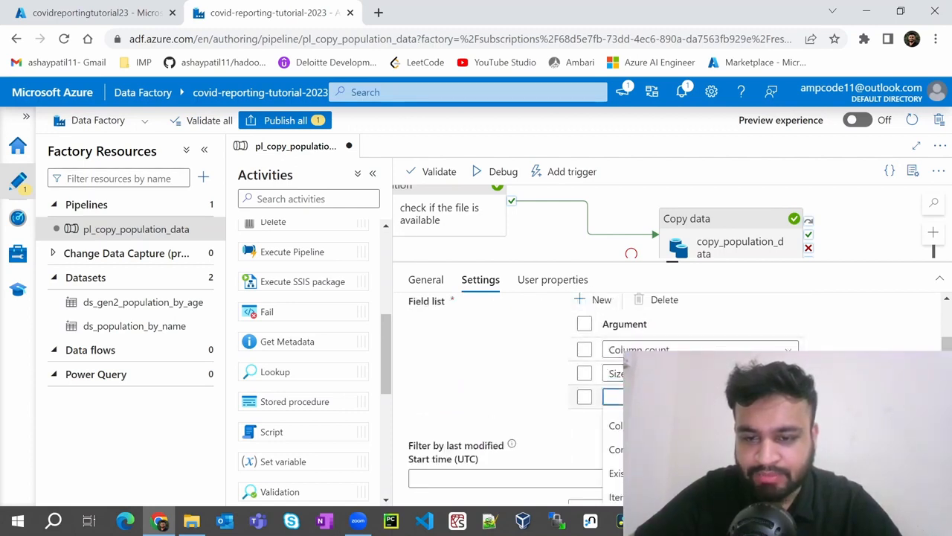
left_click(611, 397)
left_click(616, 346)
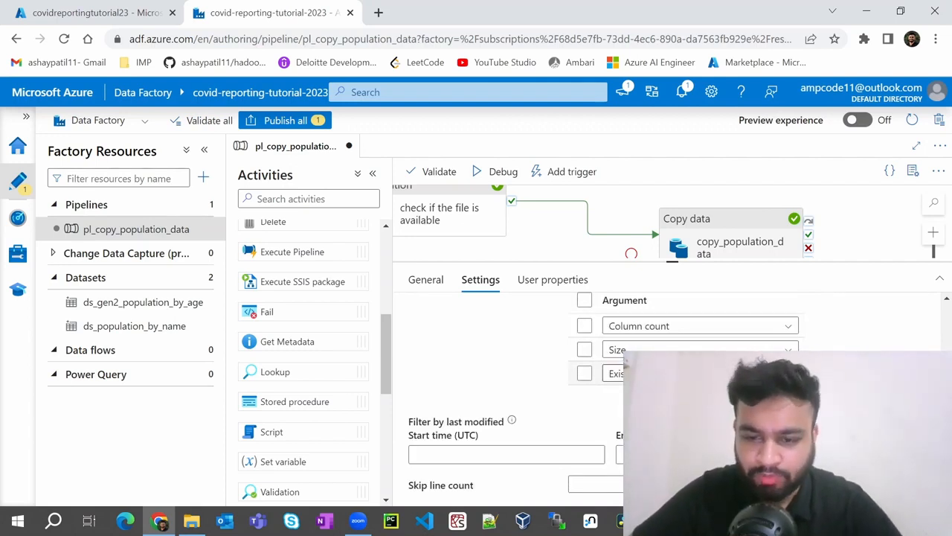
Step: Validate the pipeline and start a debug run, following the activity statuses in its output
left_click_drag(674, 283, 672, 327)
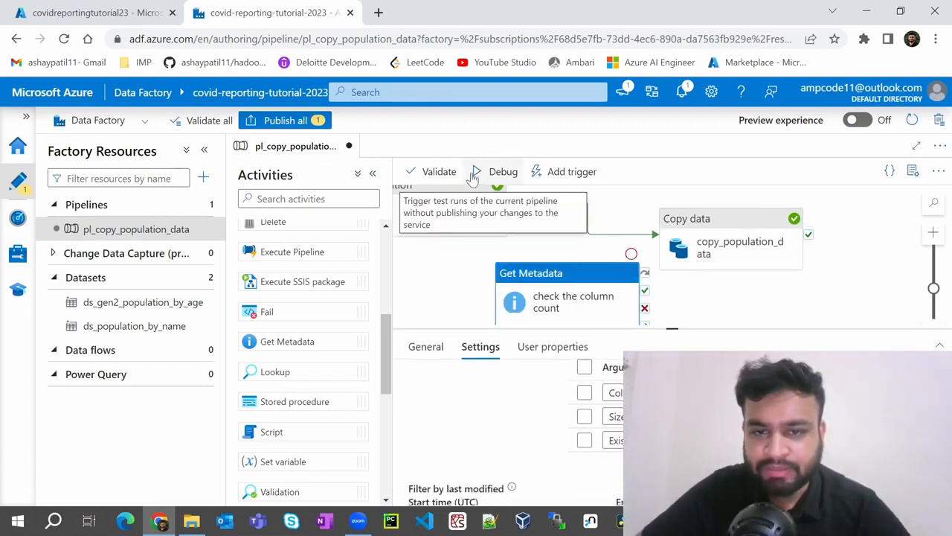
left_click(427, 171)
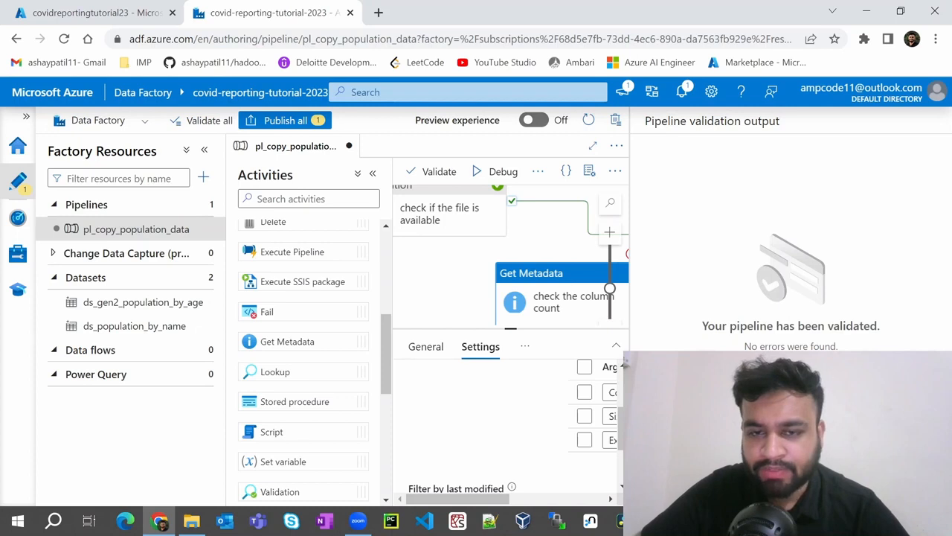
left_click(625, 365)
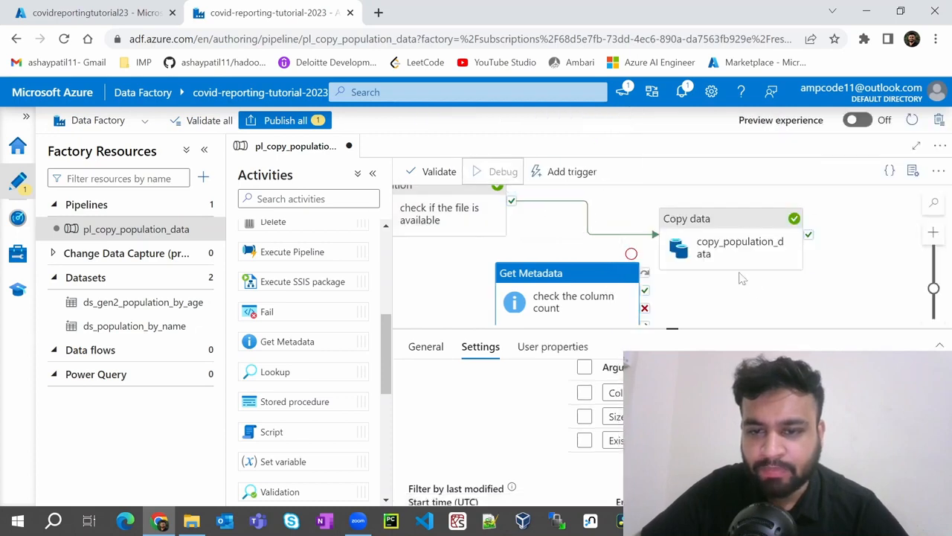
scroll(761, 273, "down", 1)
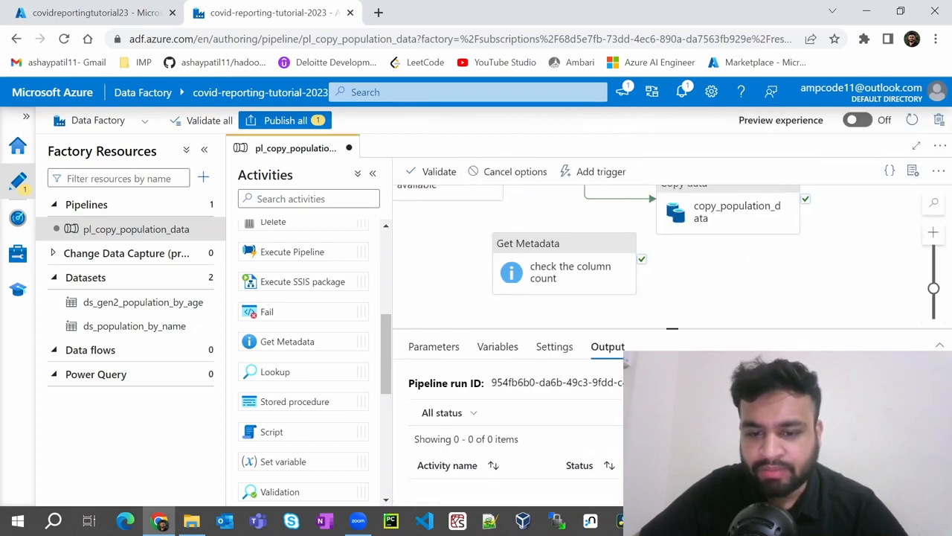
scroll(591, 469, "down", 1)
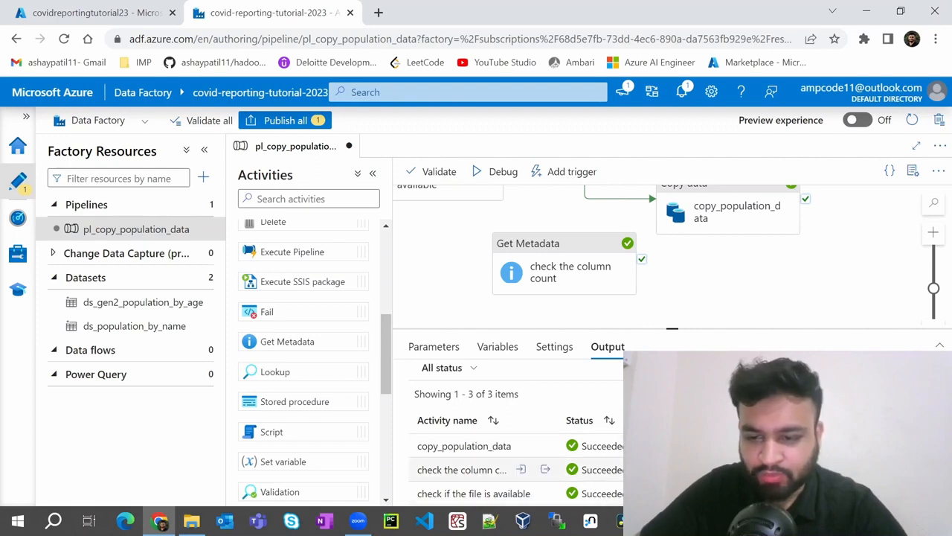
Step: Examine the run output of the check the column count activity for the size, exists and columnCount values
left_click(544, 471)
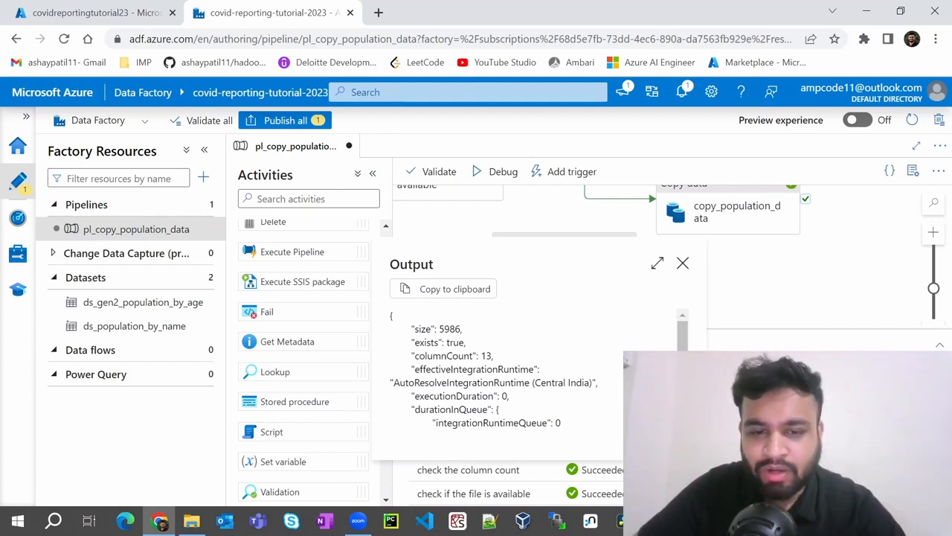
left_click_drag(481, 356, 494, 356)
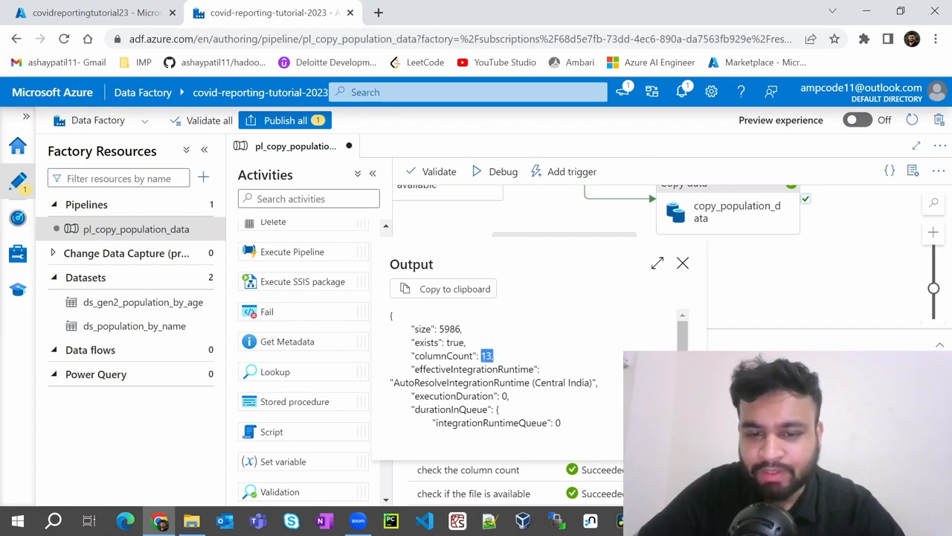
scroll(506, 372, "down", 3)
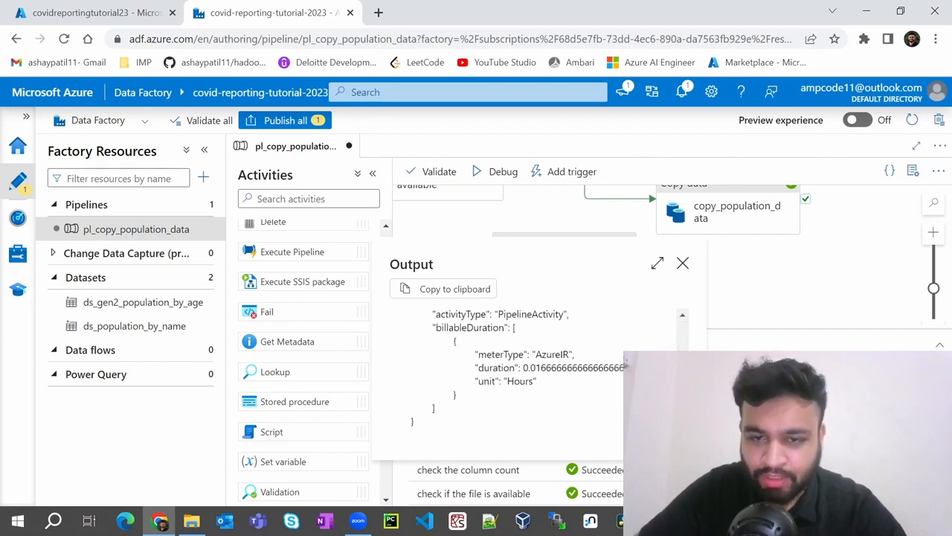
scroll(506, 372, "up", 3)
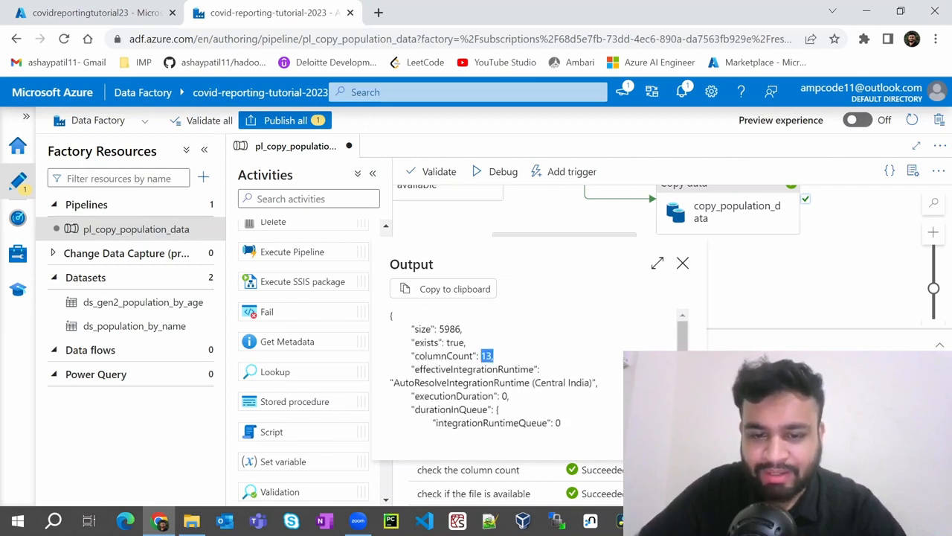
scroll(506, 372, "down", 2)
scroll(506, 368, "up", 3)
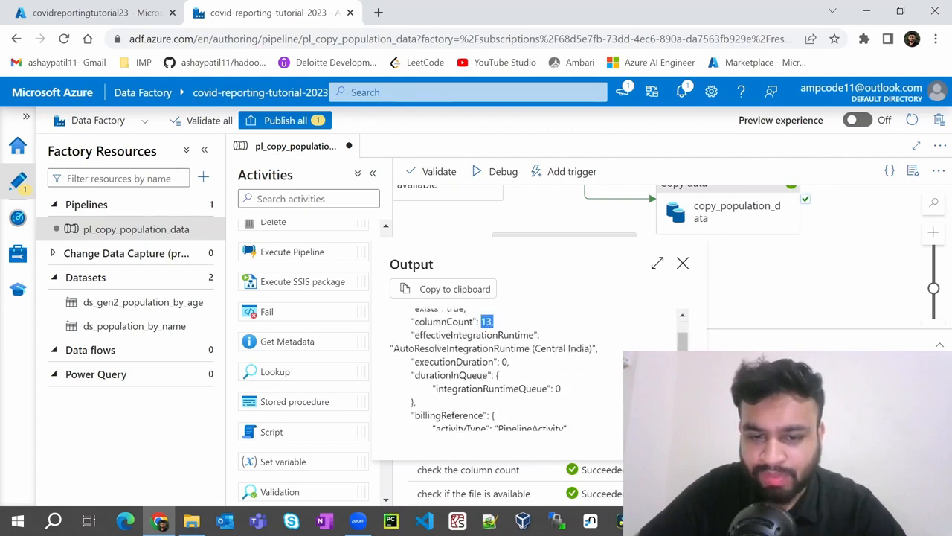
left_click_drag(412, 328, 508, 362)
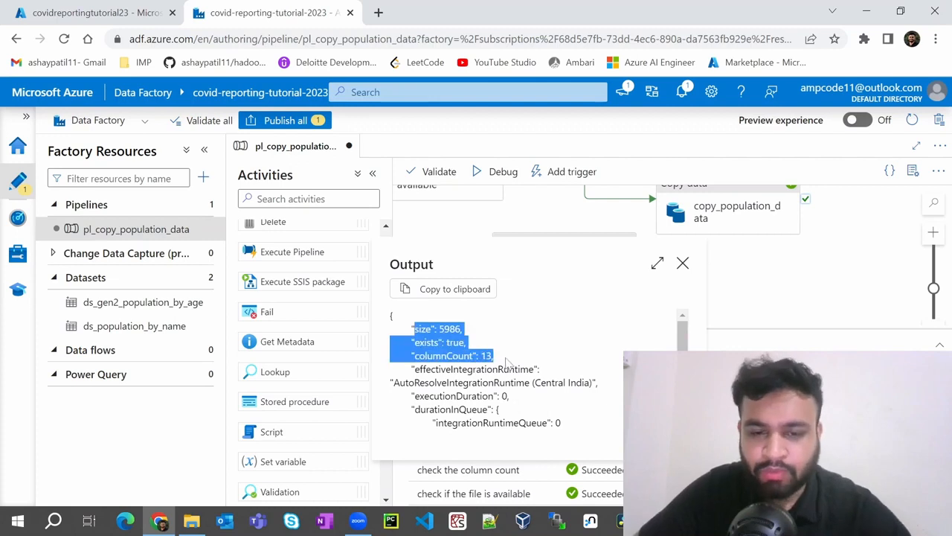
left_click(508, 362)
double_click(444, 356)
left_click(444, 356)
double_click(486, 355)
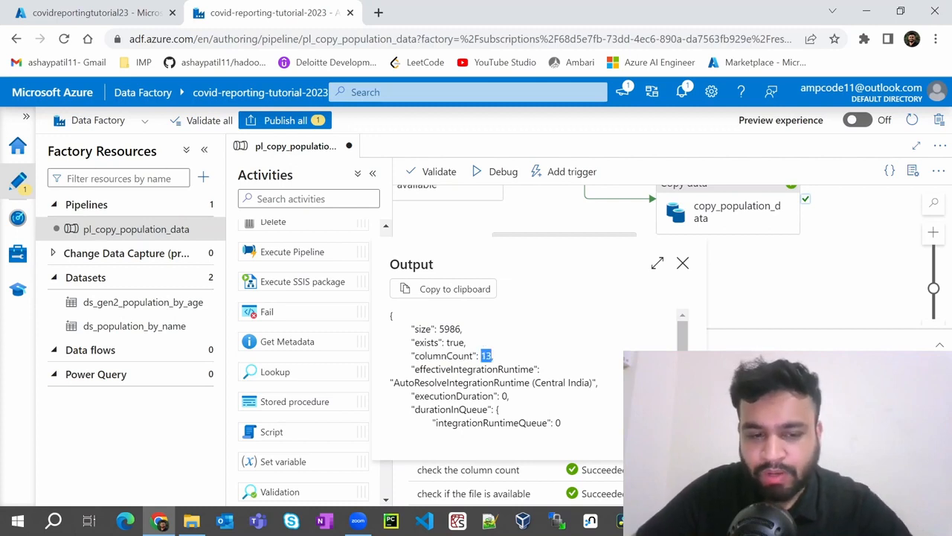
left_click(682, 263)
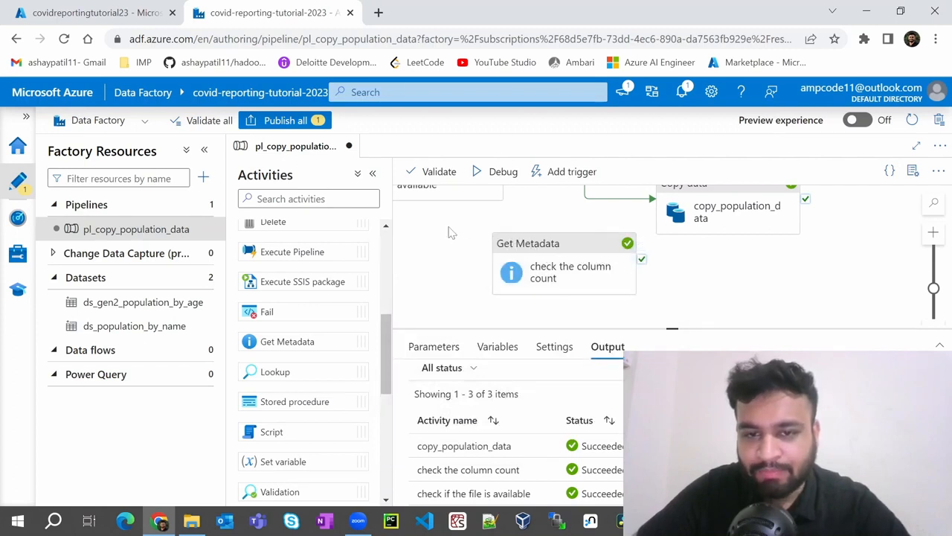
Step: Add an If Condition activity beside the Get Metadata activity, leaving space between the two
left_click_drag(449, 227, 480, 265)
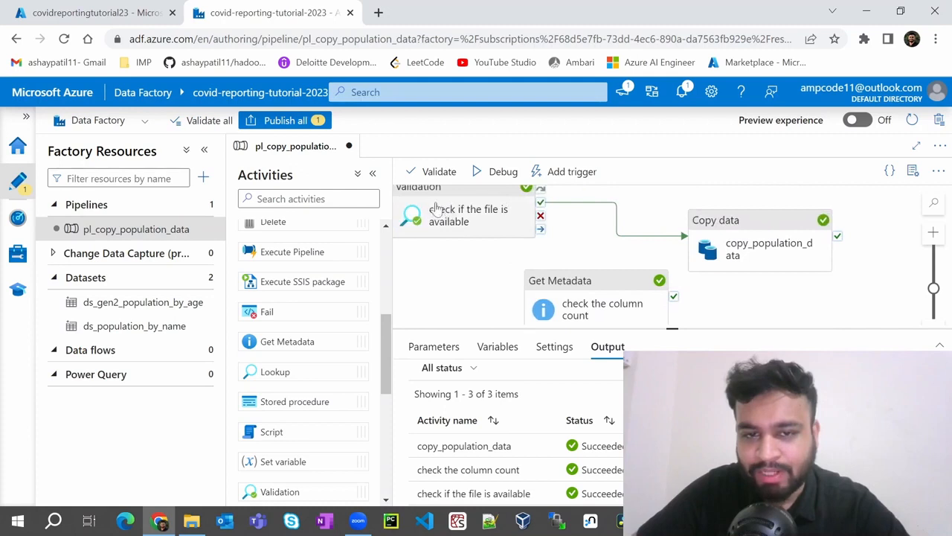
left_click_drag(473, 270, 462, 218)
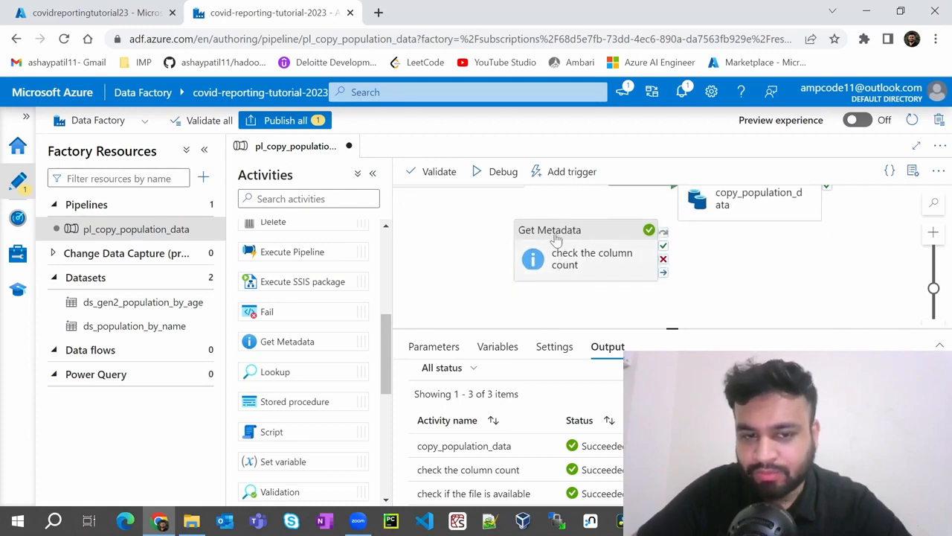
scroll(298, 334, "down", 1)
scroll(298, 334, "down", 6)
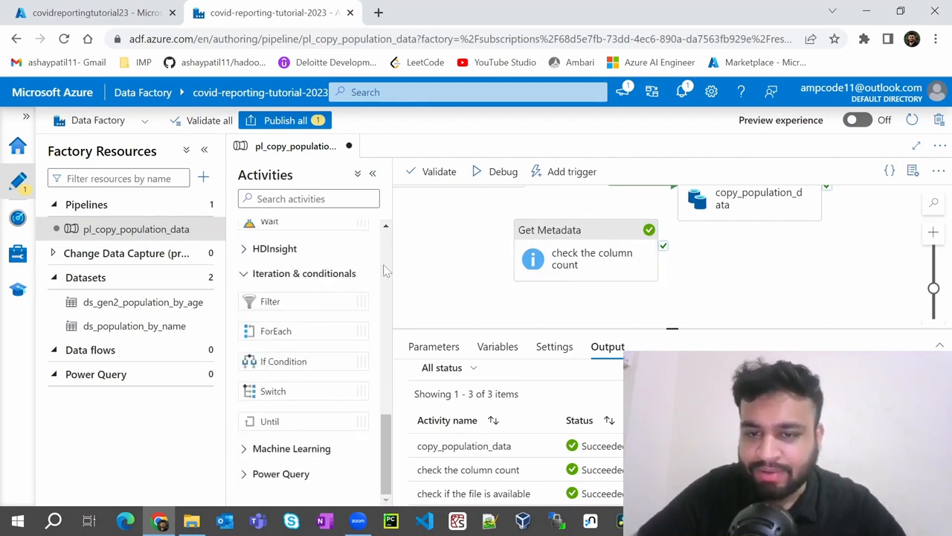
left_click_drag(325, 366, 752, 262)
left_click_drag(588, 232, 549, 237)
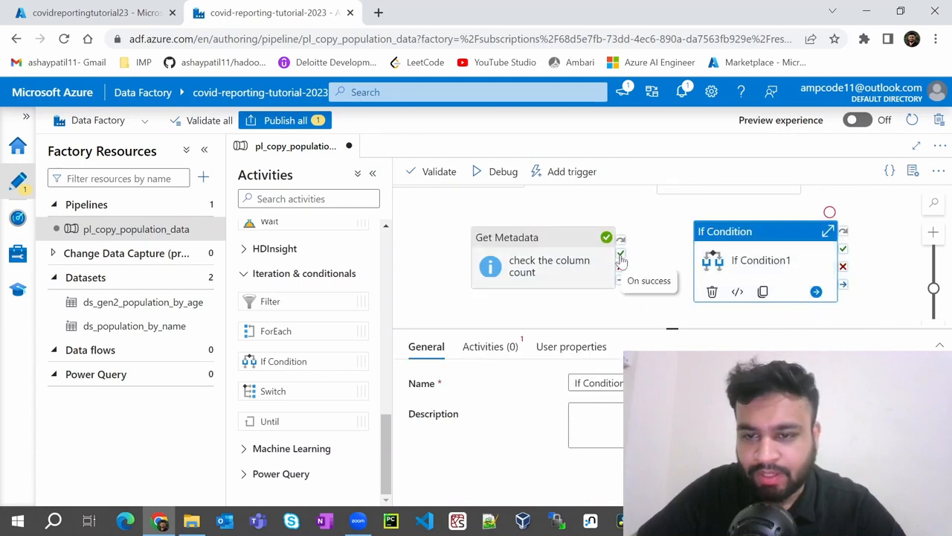
Step: Connect the Get Metadata activity's success output to If Condition1 and reposition both activities on the canvas
left_click_drag(620, 255, 700, 266)
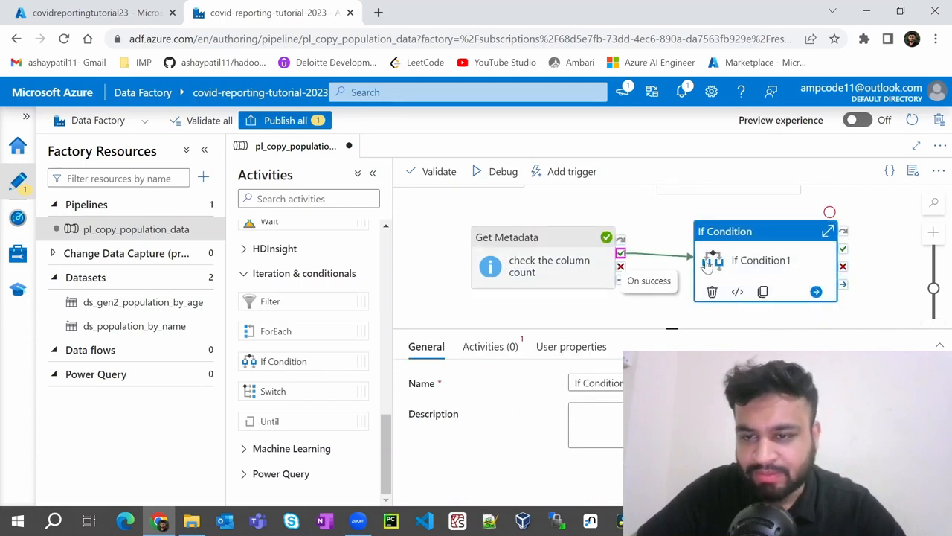
left_click(651, 305)
left_click_drag(542, 246, 510, 229)
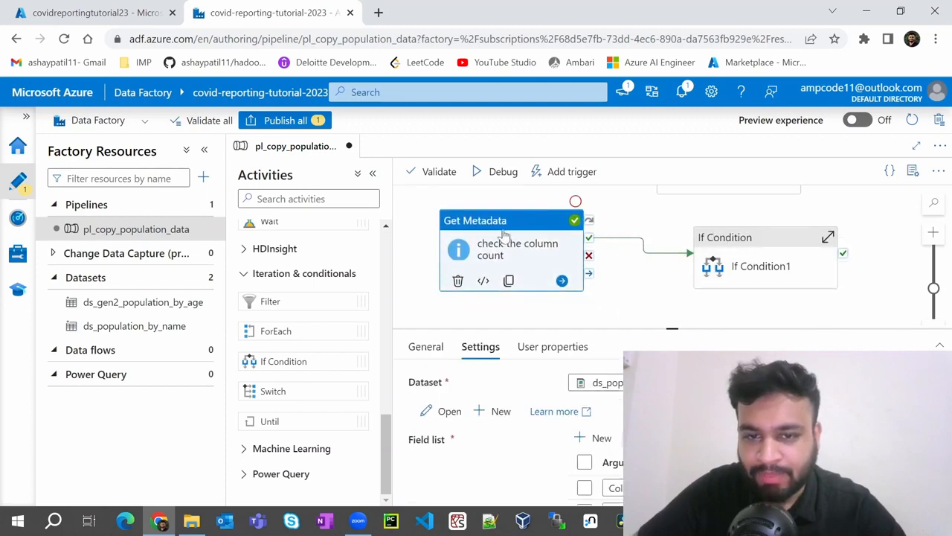
left_click_drag(770, 239, 711, 228)
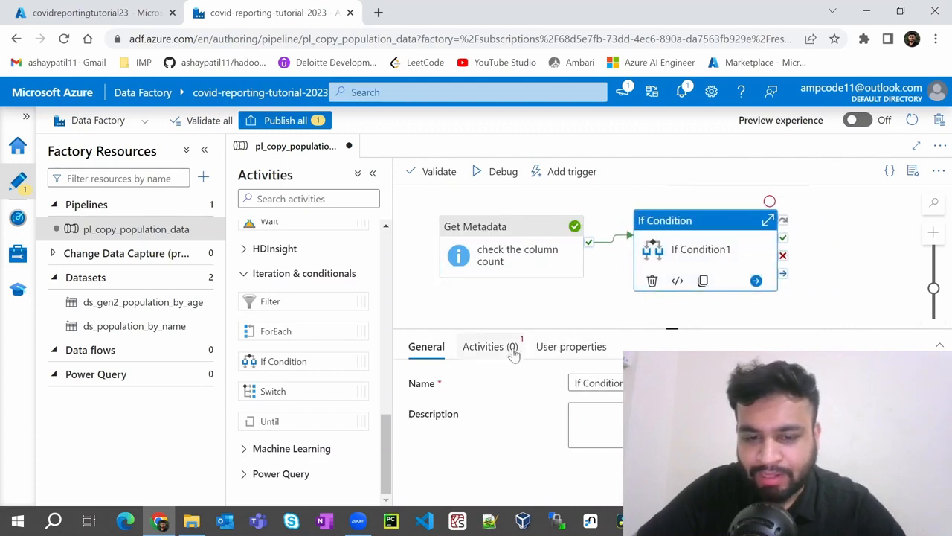
Step: Open the expression builder for If Condition1's expression and look through the available activity outputs
left_click(491, 346)
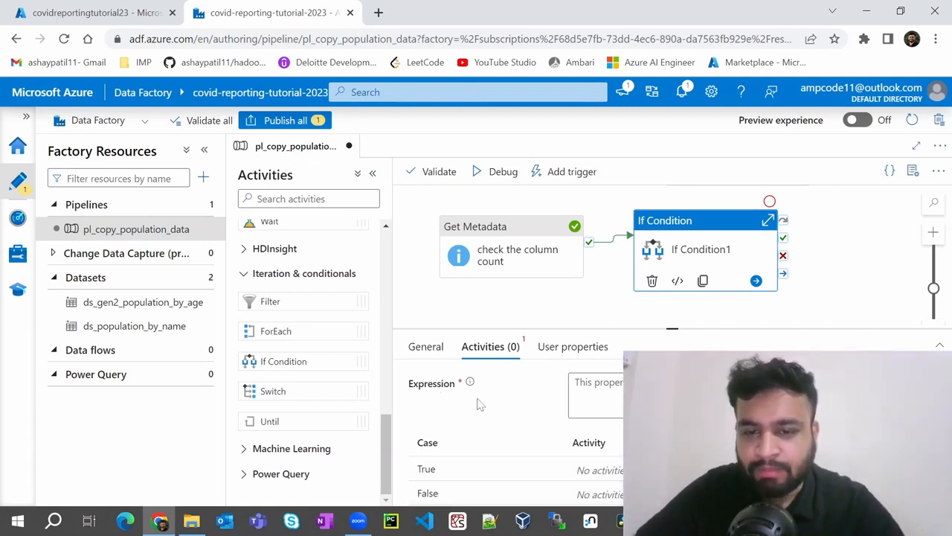
left_click(594, 394)
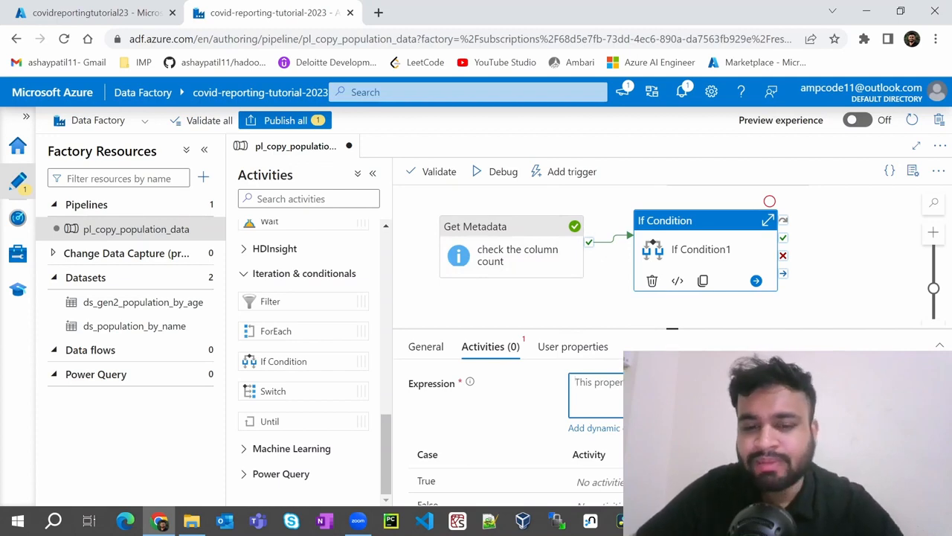
scroll(453, 491, "down", 1)
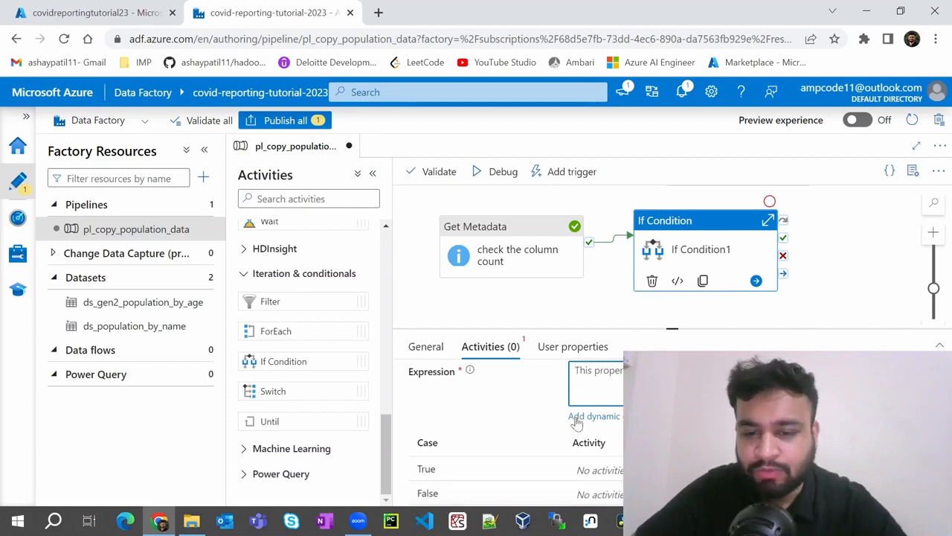
left_click(626, 366)
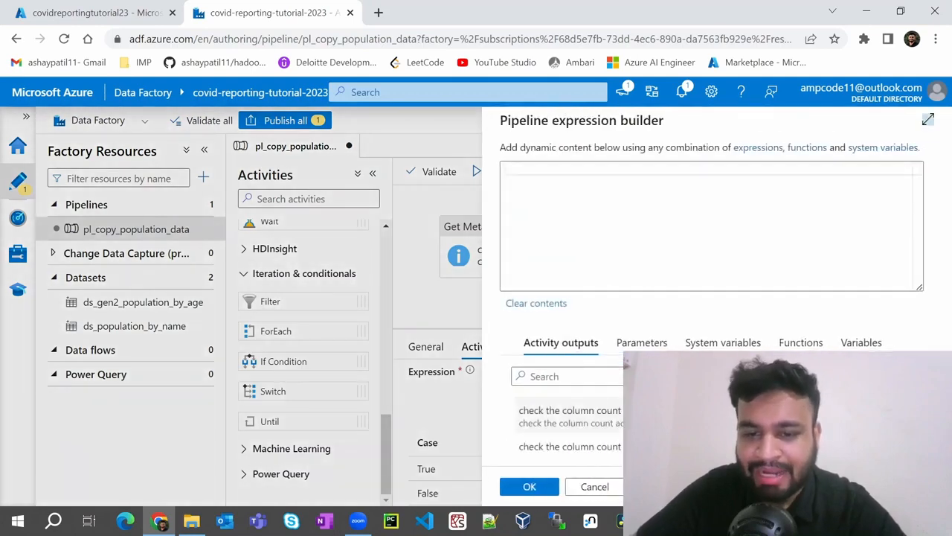
scroll(563, 399, "down", 1)
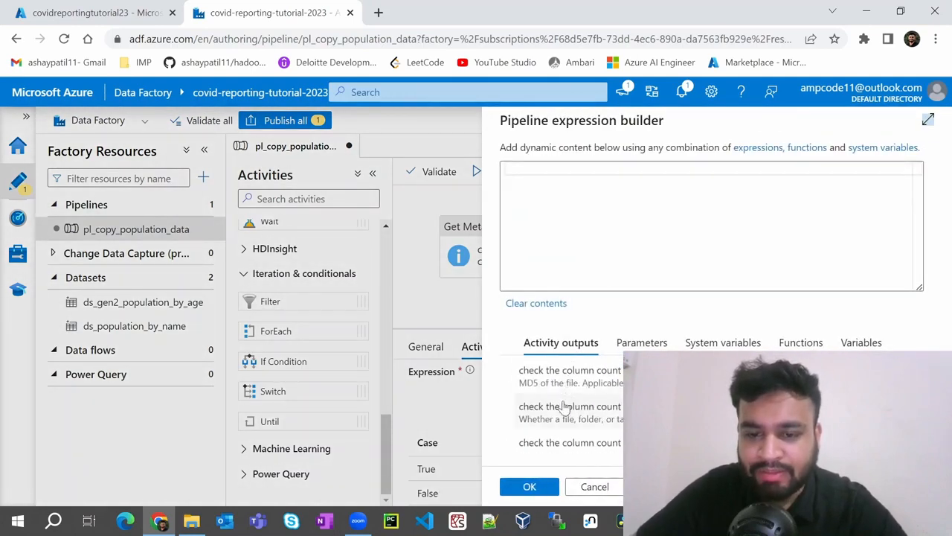
scroll(563, 407, "down", 2)
scroll(563, 407, "up", 3)
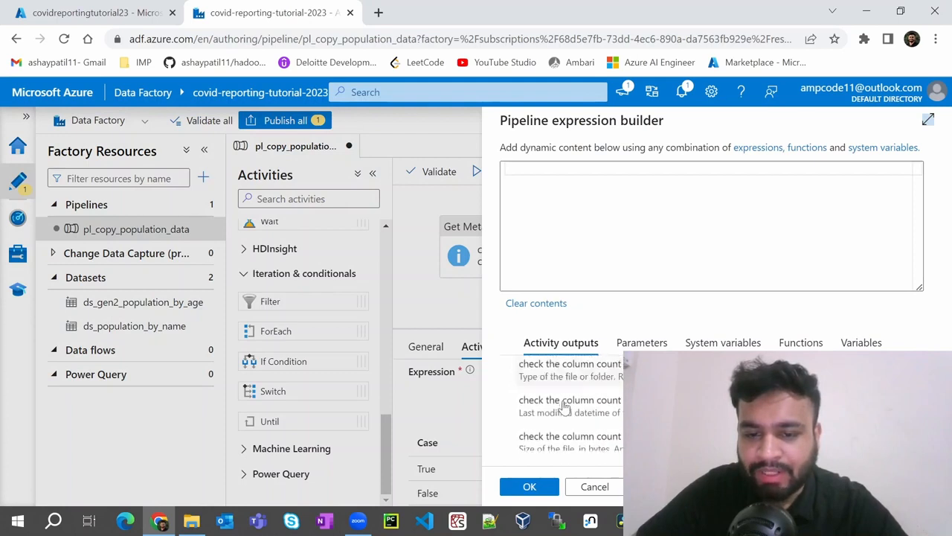
Step: Insert the equals logical function into the If Condition's expression
left_click(640, 343)
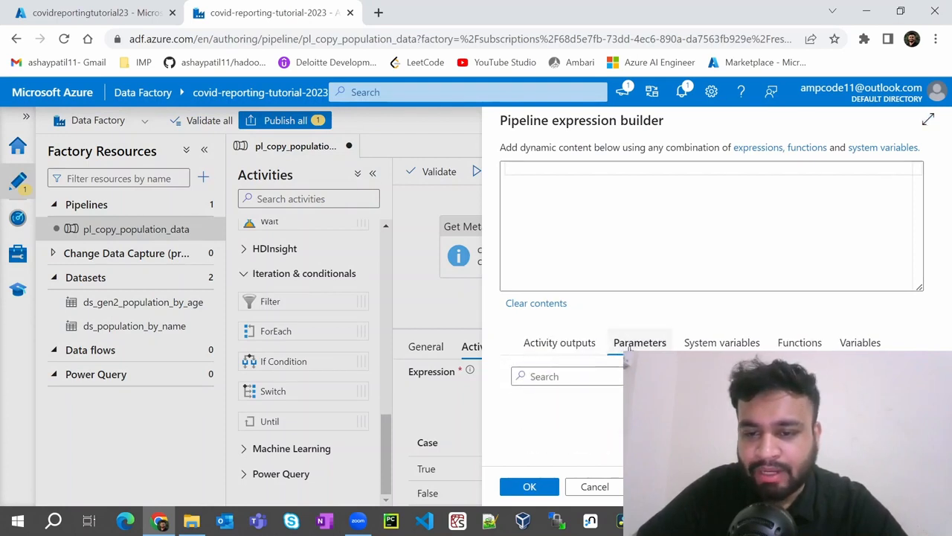
left_click(725, 344)
left_click(799, 342)
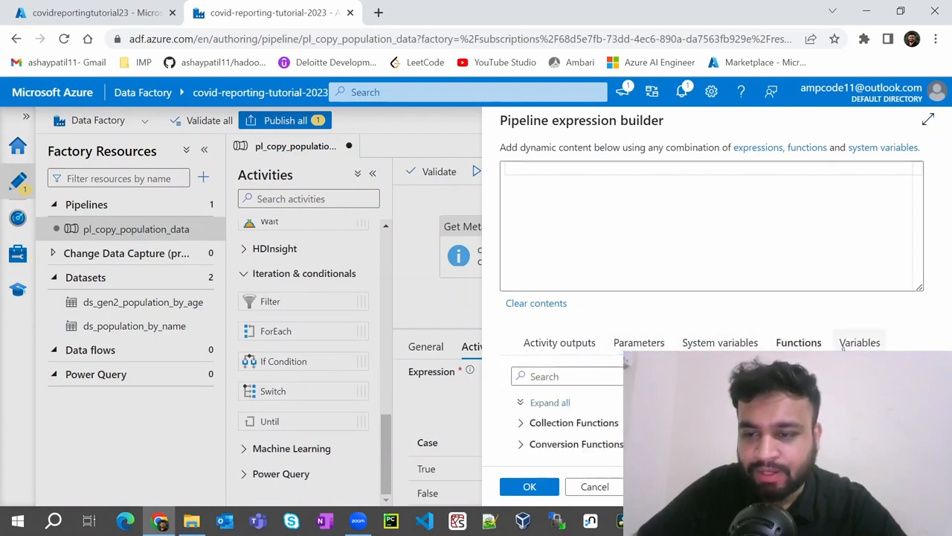
scroll(550, 417, "down", 2)
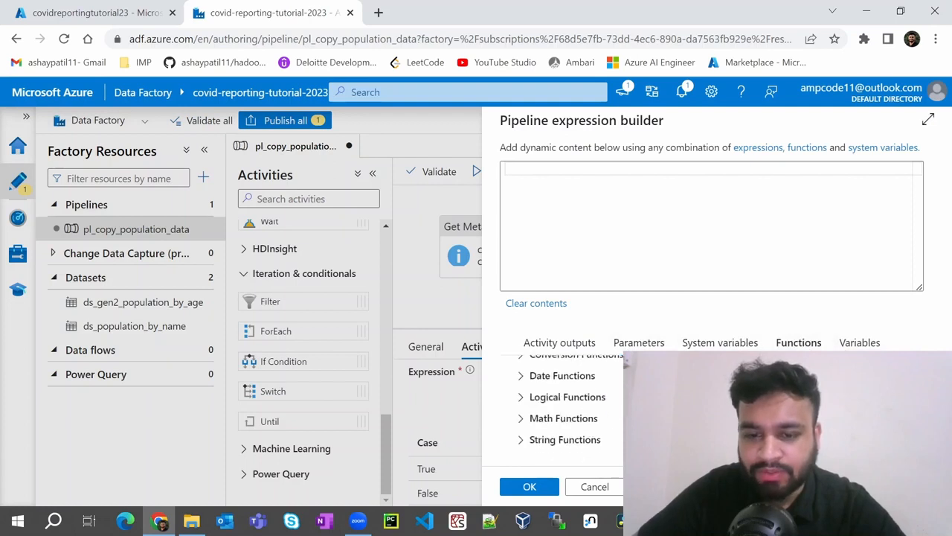
left_click(522, 398)
scroll(566, 416, "down", 2)
scroll(605, 404, "up", 2)
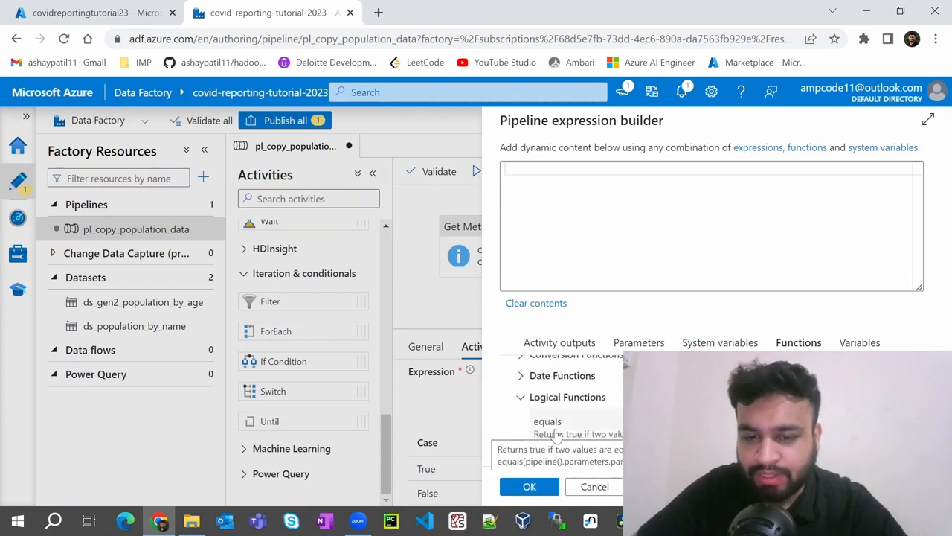
left_click(554, 436)
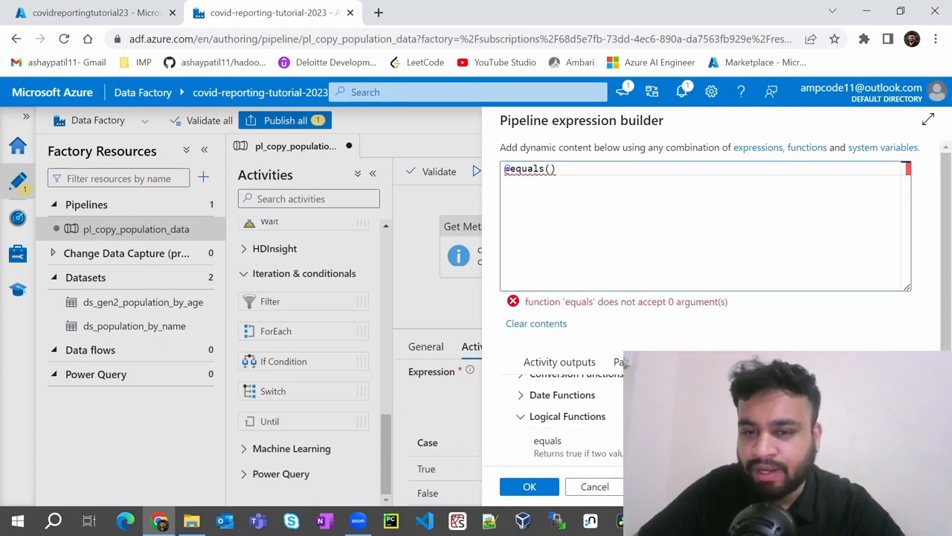
Step: Complete the equals expression with activity('check the column count').output.columnCount and 13 as its arguments, and accept it
scroll(574, 434, "down", 2)
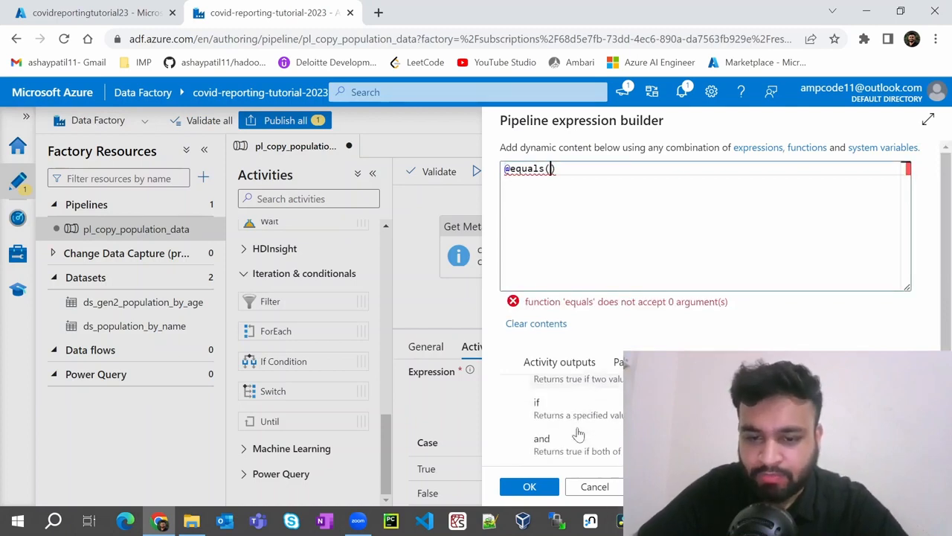
left_click(569, 365)
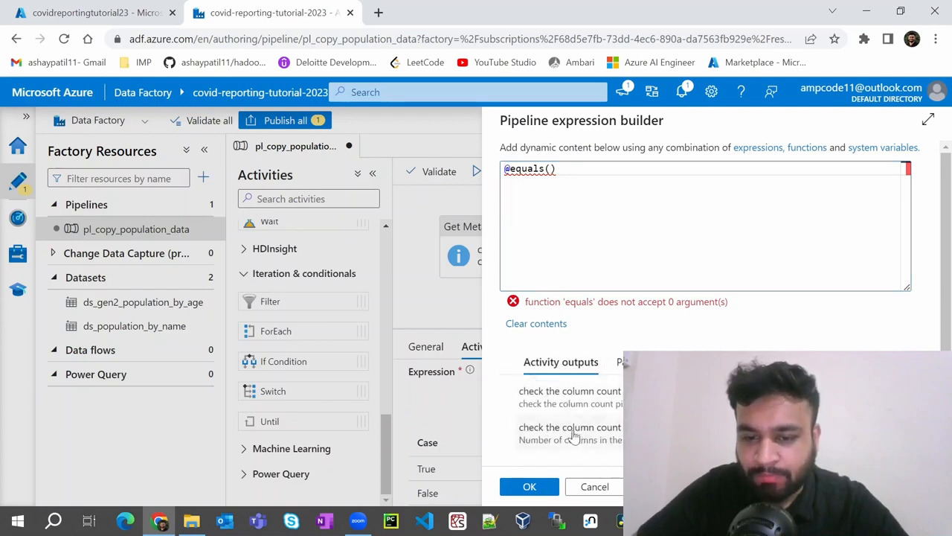
left_click(574, 436)
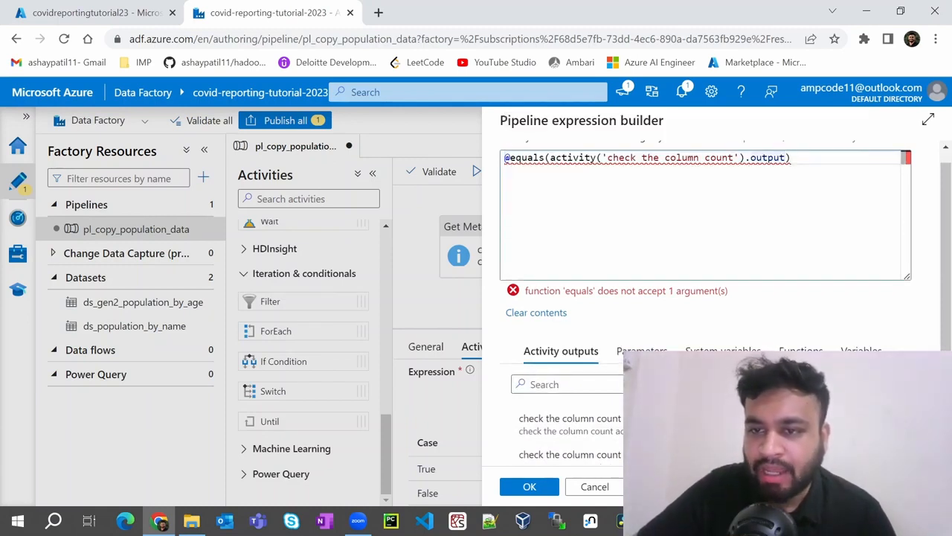
key("Left")
type(".")
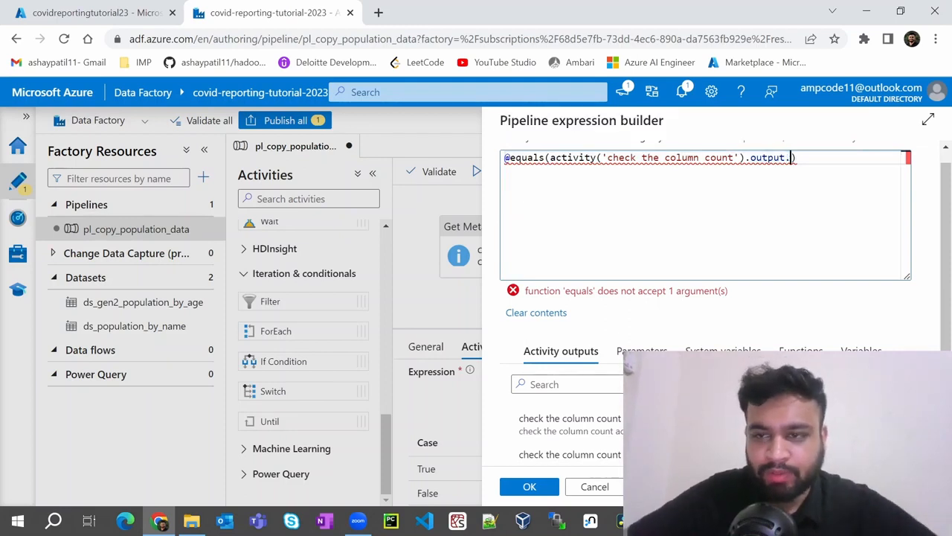
key("Return")
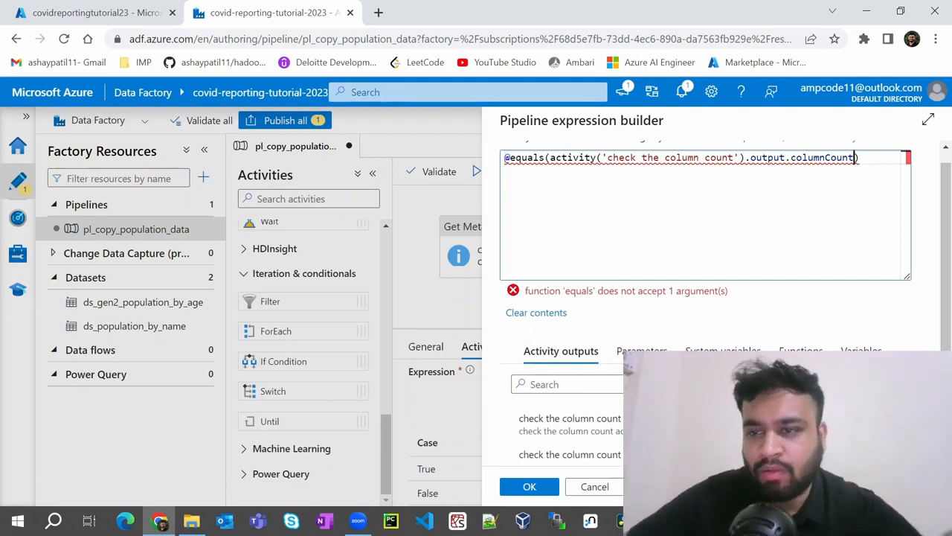
mouse_move(855, 158)
type(", 13")
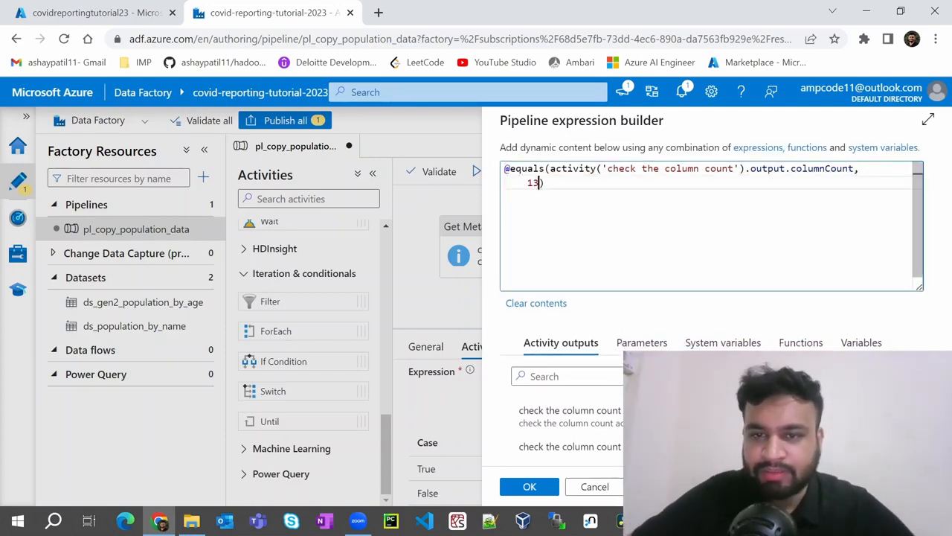
left_click(529, 485)
Step: Copy the copy_population_data activity from the main pipeline canvas
left_click(670, 442)
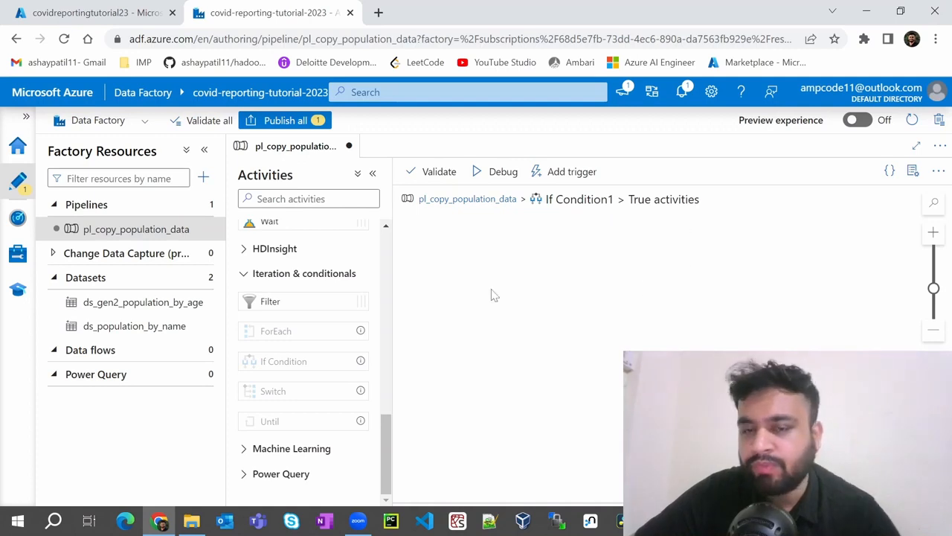
left_click(456, 205)
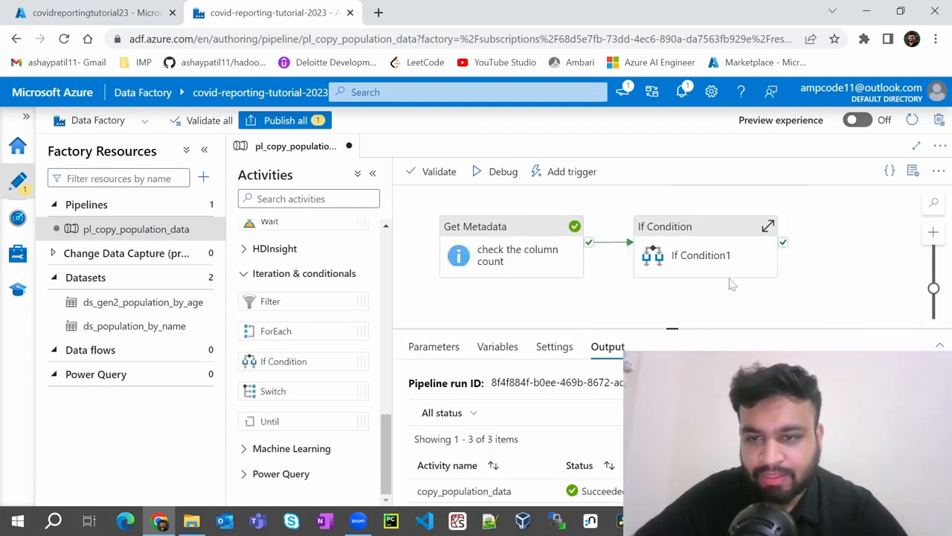
scroll(701, 276, "up", 2)
left_click(723, 204)
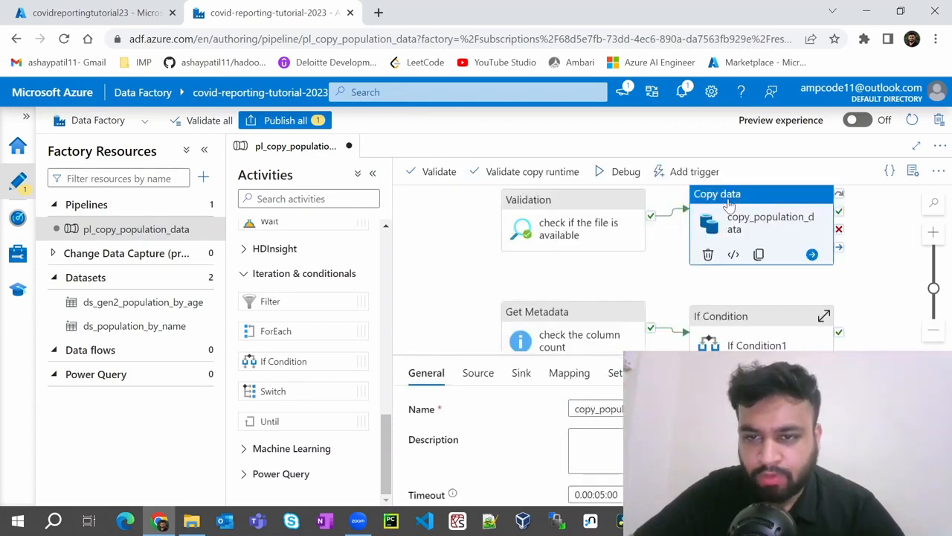
right_click(730, 204)
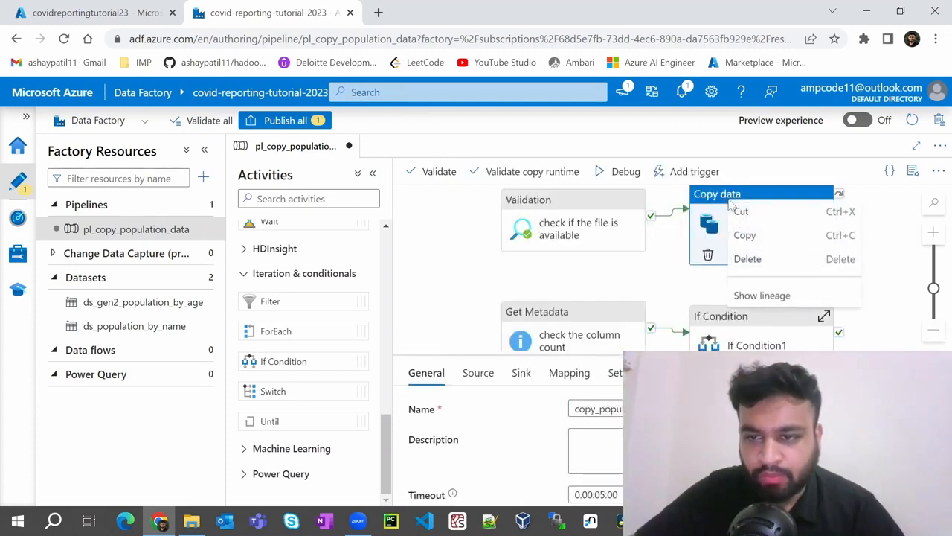
left_click(767, 236)
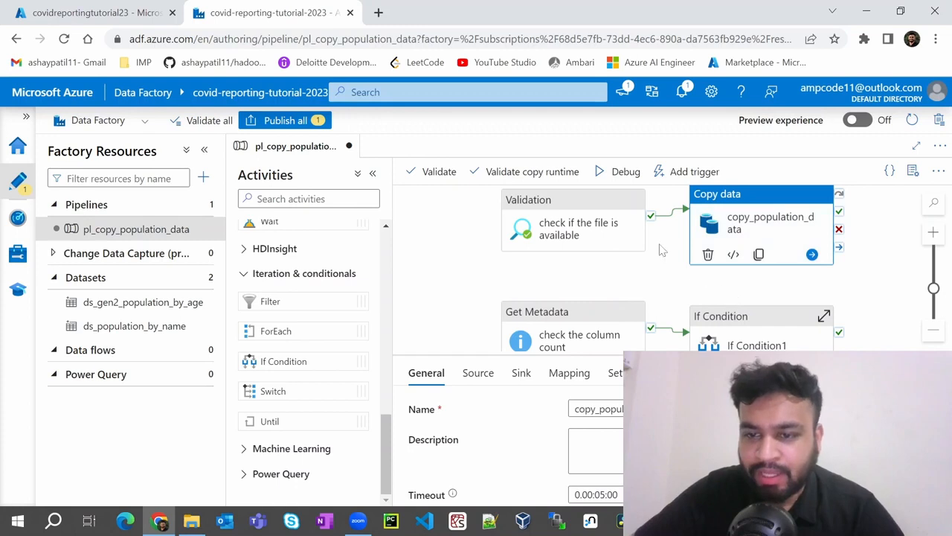
Step: Paste the copied Copy data activity into If Condition1's True activities and reposition it on the canvas
left_click(723, 319)
scroll(744, 328, "down", 3)
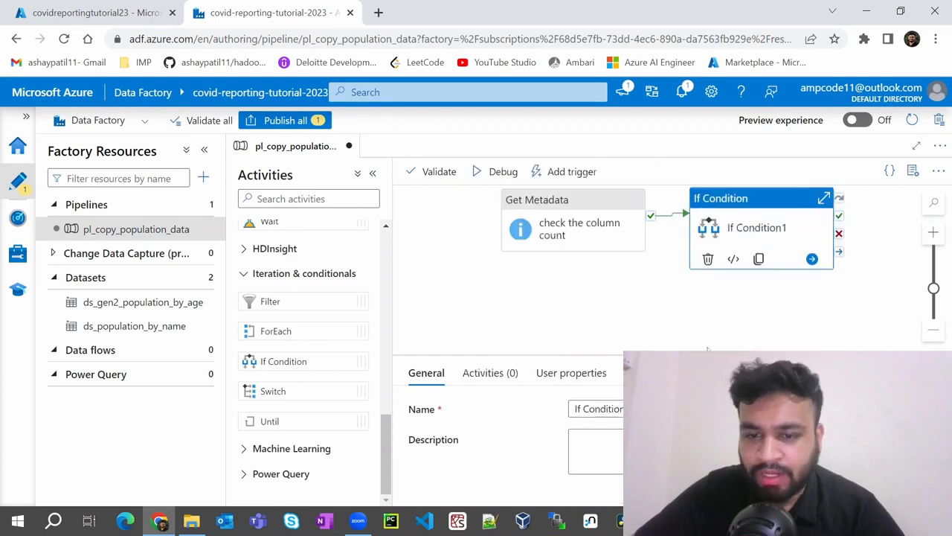
left_click(490, 372)
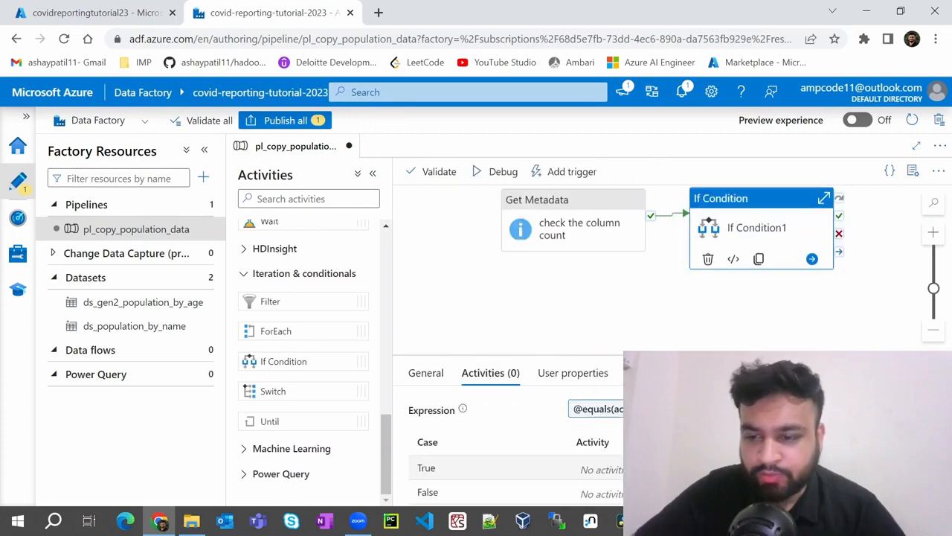
left_click(588, 466)
right_click(579, 295)
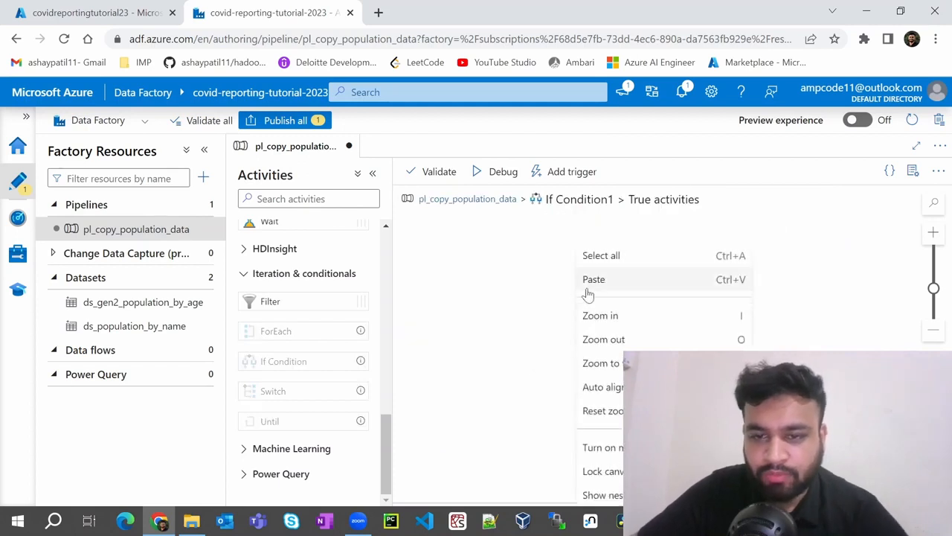
left_click(587, 280)
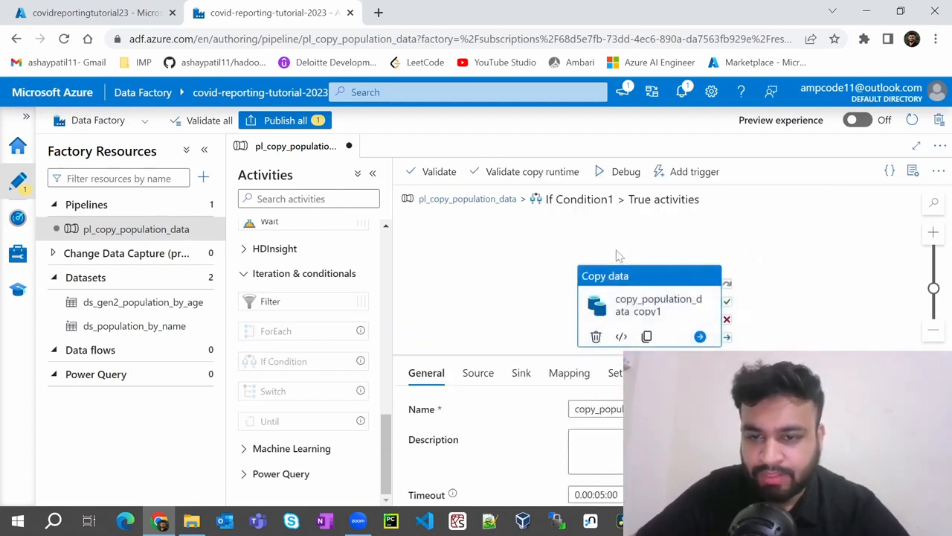
left_click_drag(623, 277, 588, 240)
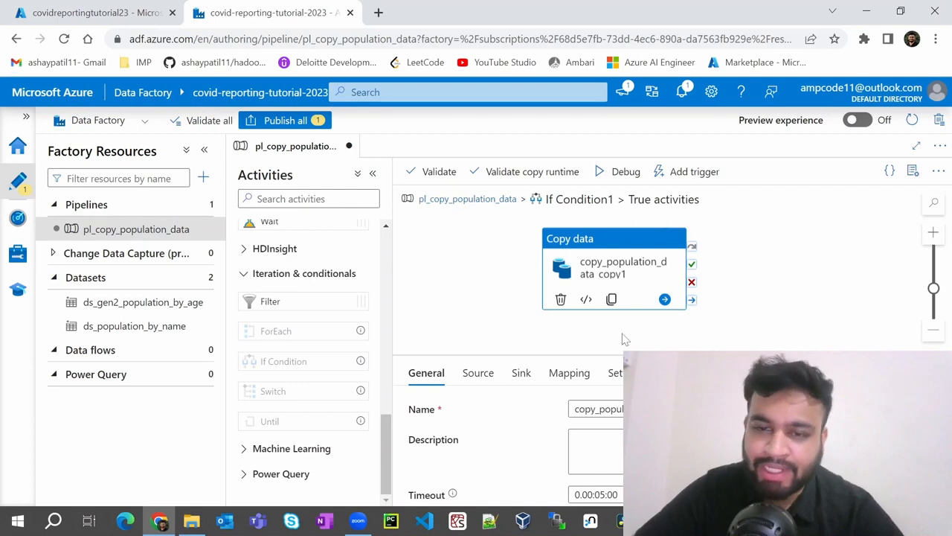
Step: Return to the main pipeline and delete the original copy_population_data activity
left_click(468, 199)
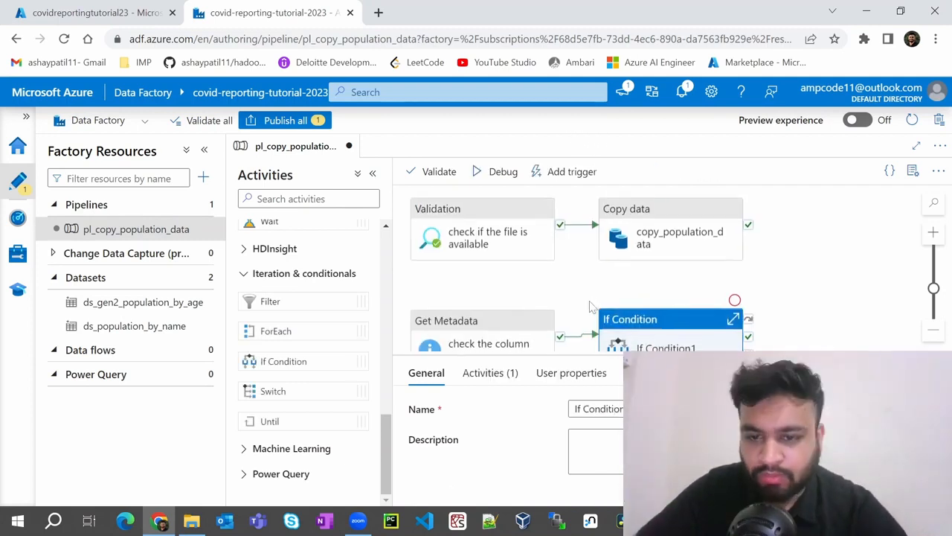
left_click(647, 220)
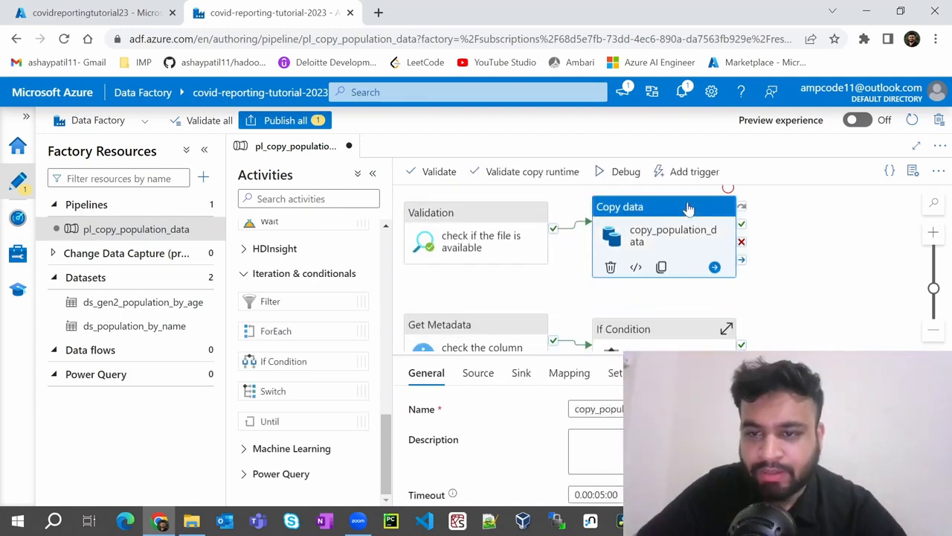
left_click(610, 267)
Step: Connect the Validation activity's success output to the Get Metadata activity and move If Condition1 slightly higher
left_click_drag(631, 285, 666, 253)
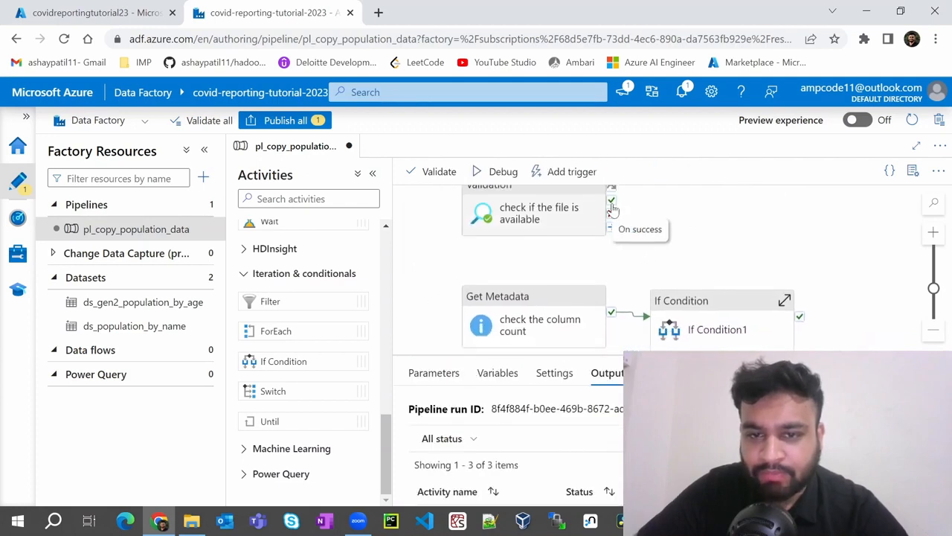
left_click_drag(612, 203, 488, 299)
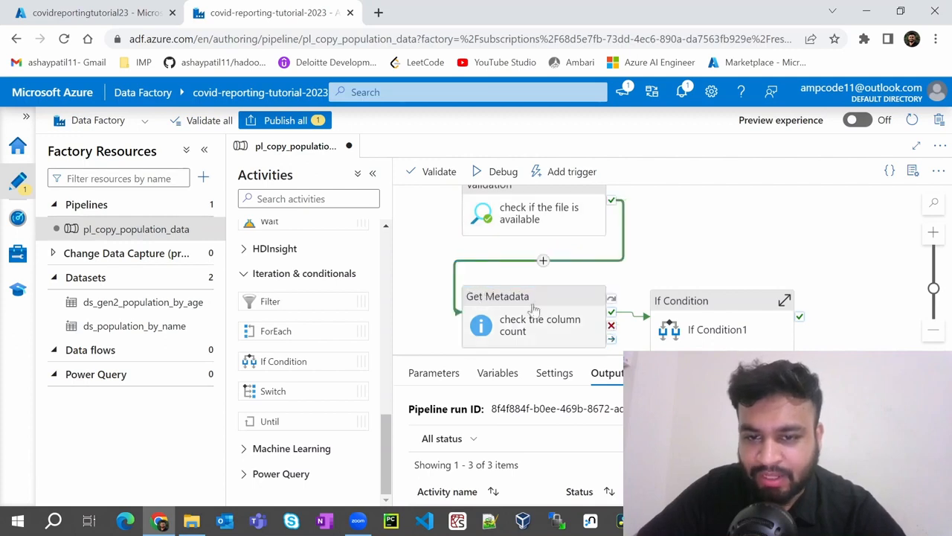
left_click_drag(701, 315, 726, 262)
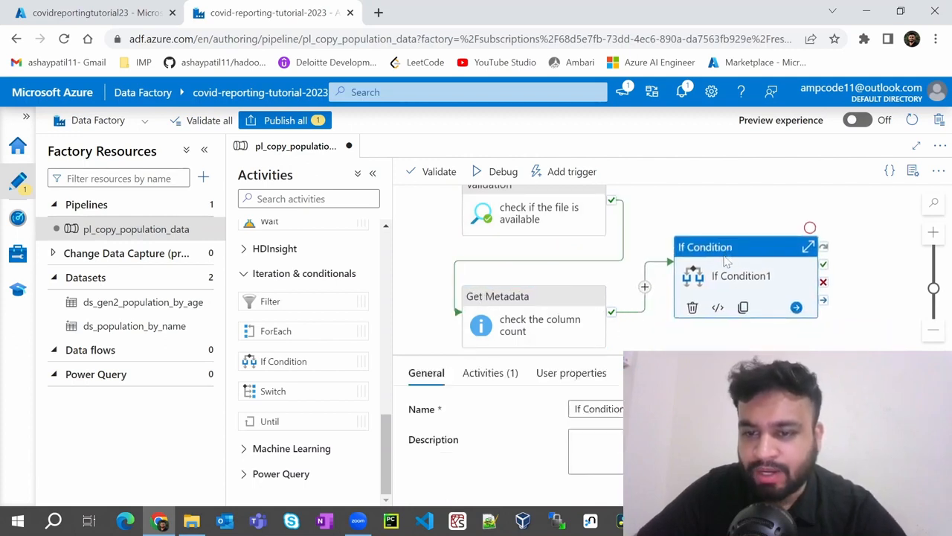
Step: Shift the Validation activity slightly left on the canvas and inspect the connected Get Metadata and If Condition activities
left_click(640, 231)
left_click_drag(550, 221, 512, 211)
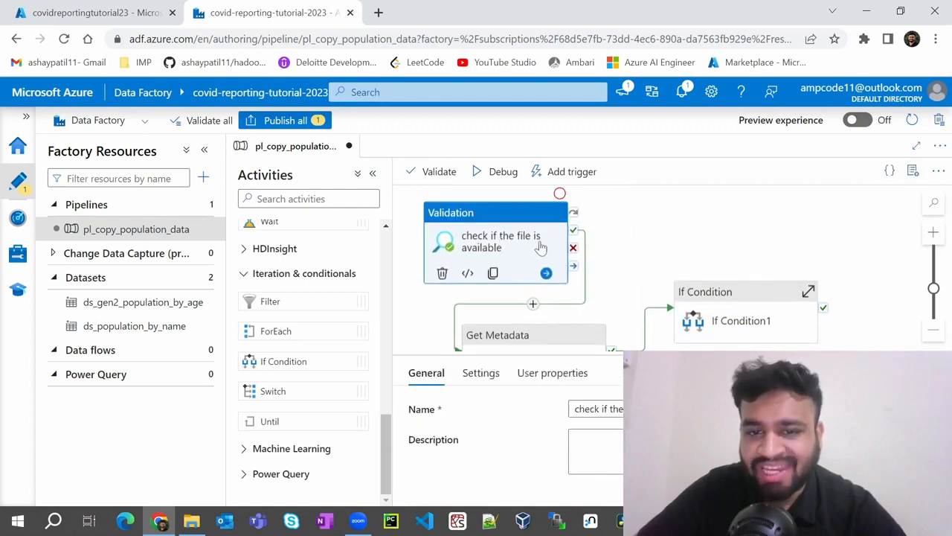
left_click_drag(638, 250, 675, 198)
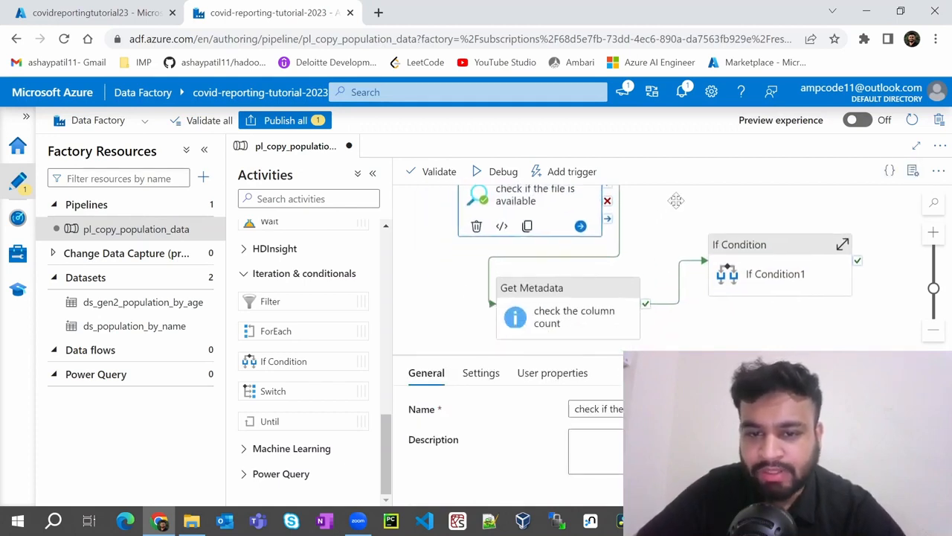
left_click(512, 266)
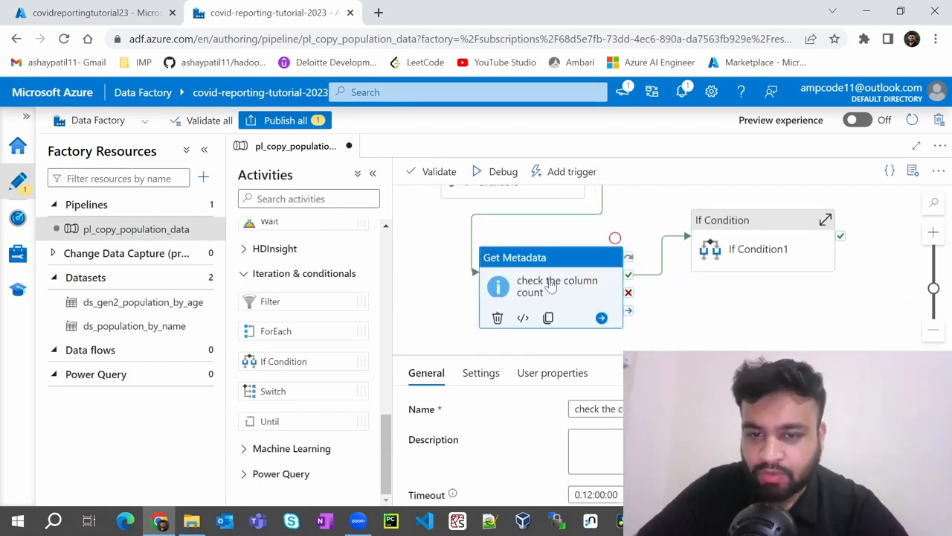
left_click(746, 221)
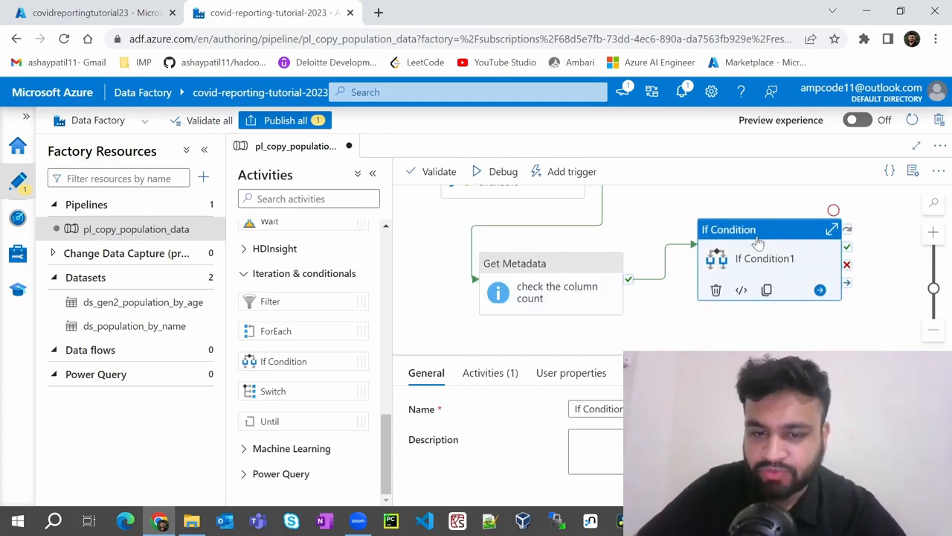
Step: Validate the pipeline and run it in debug mode, checking each activity's status in the output
left_click(429, 171)
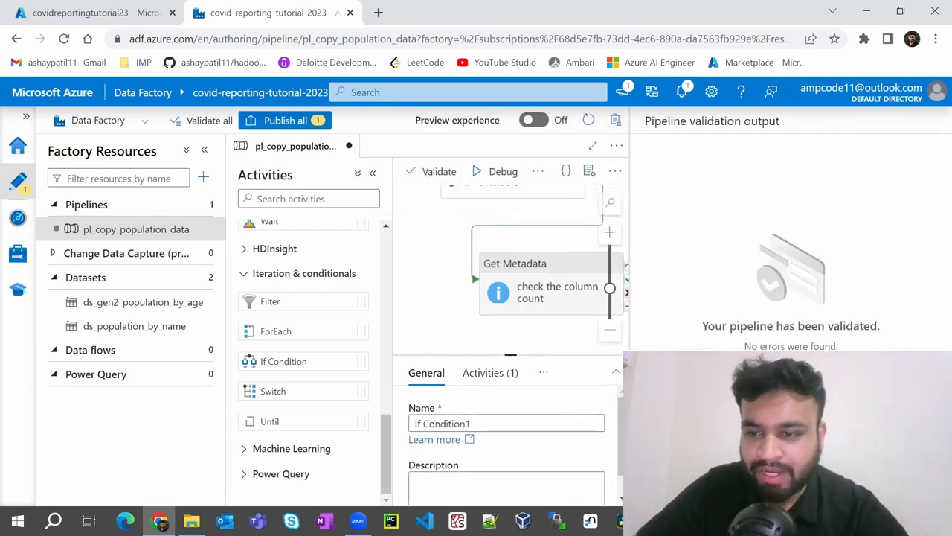
left_click(540, 241)
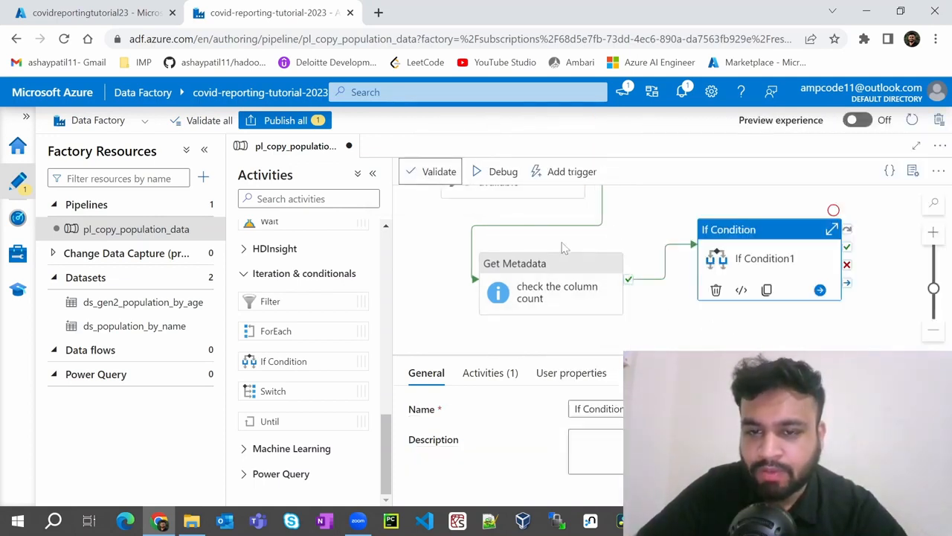
left_click(503, 172)
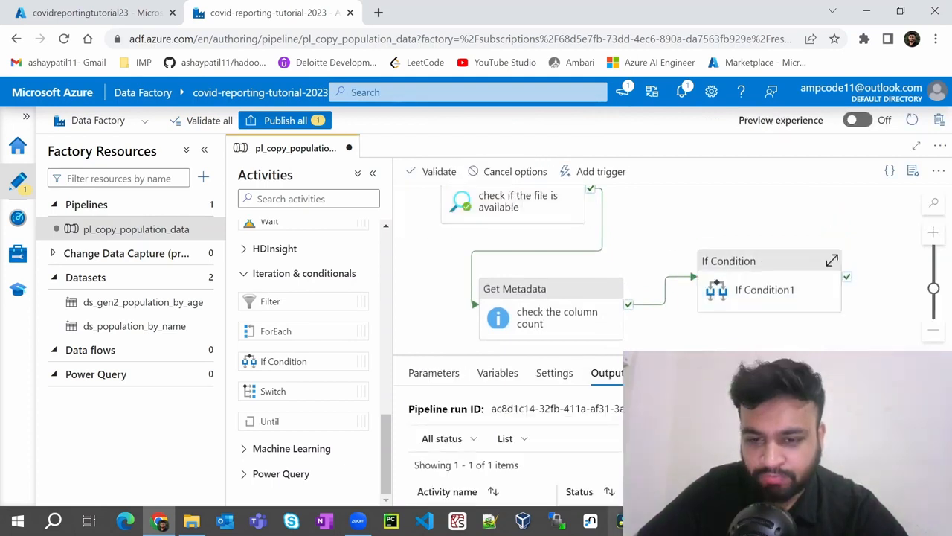
left_click_drag(677, 349, 672, 256)
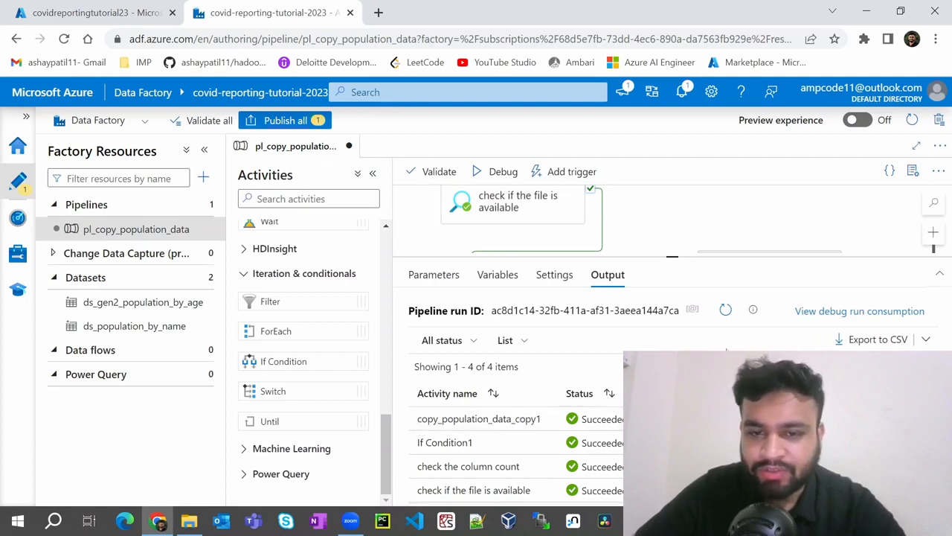
left_click_drag(672, 255, 672, 368)
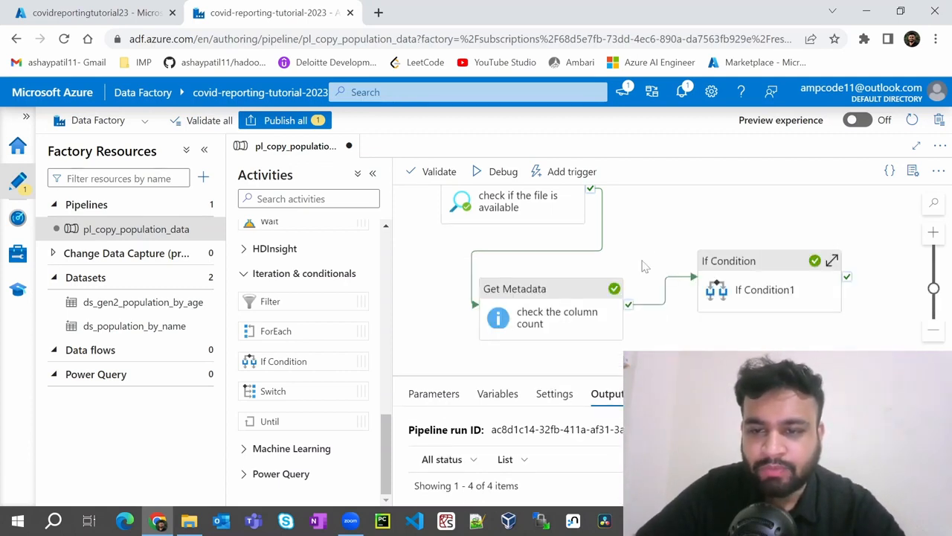
Step: Change If Condition1's expression so the columnCount output of 'check the column count' is compared with 14
left_click(751, 279)
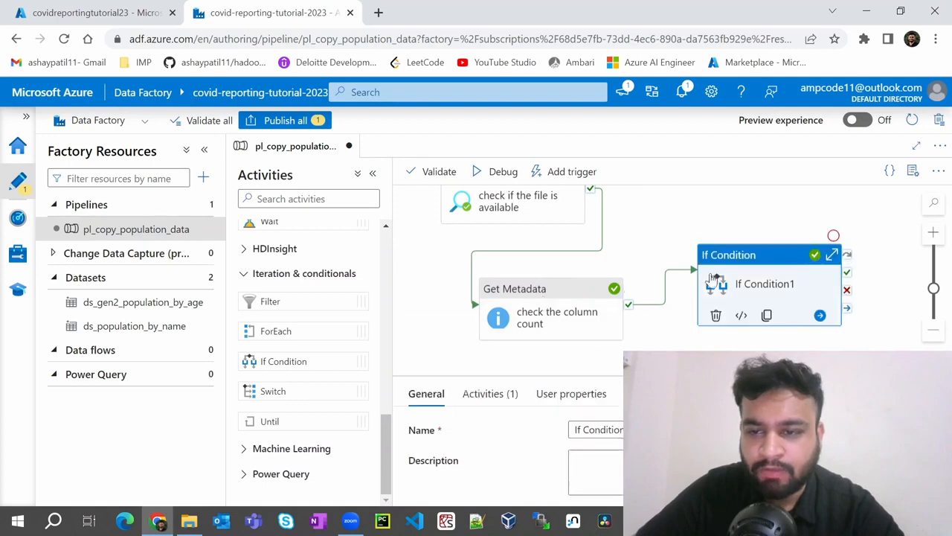
left_click(491, 396)
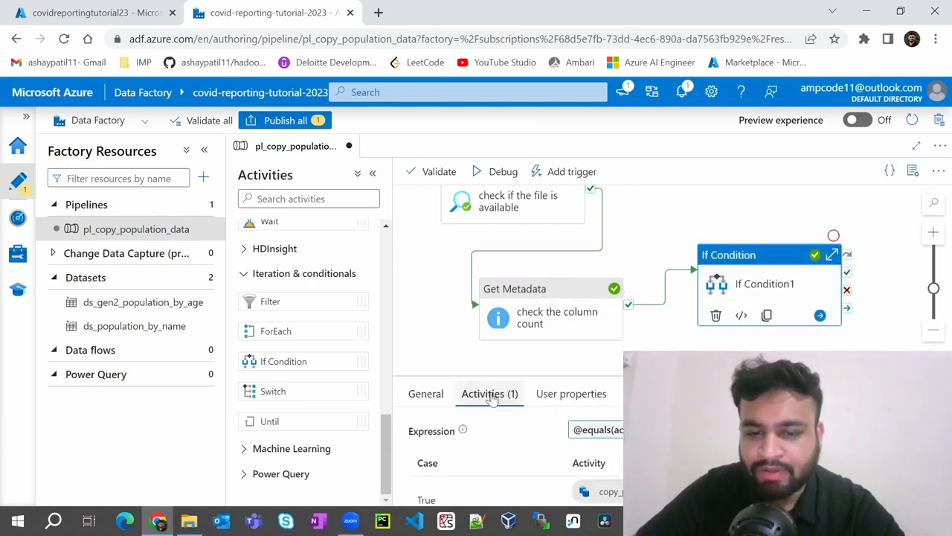
left_click(595, 429)
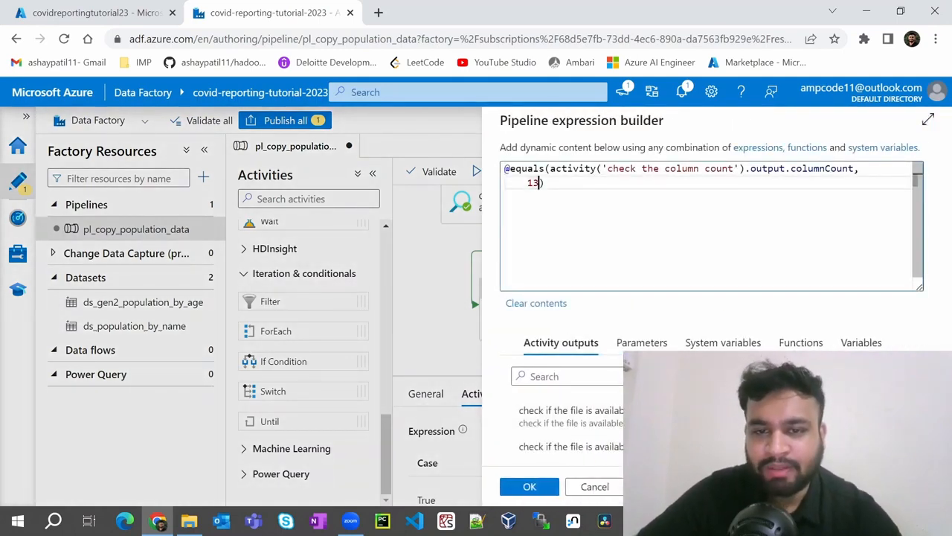
key("BackSpace")
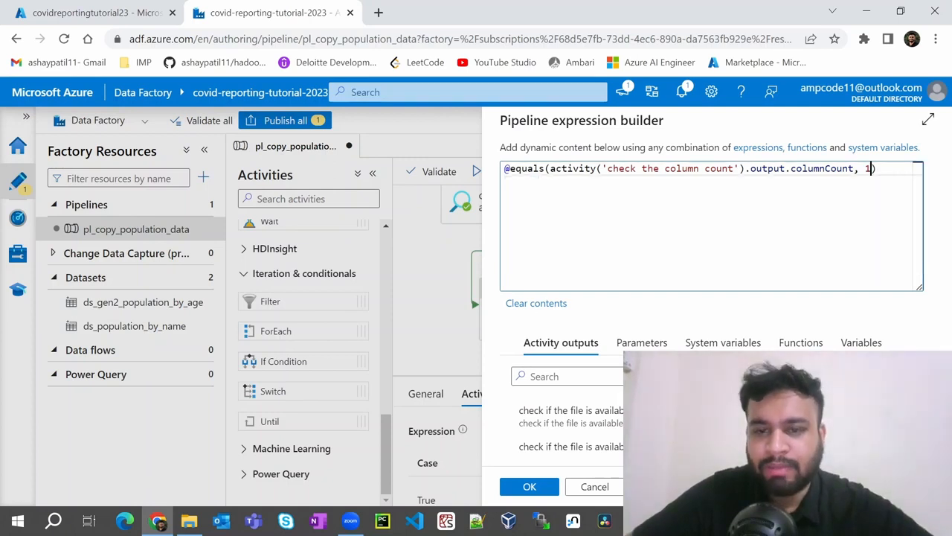
type("4")
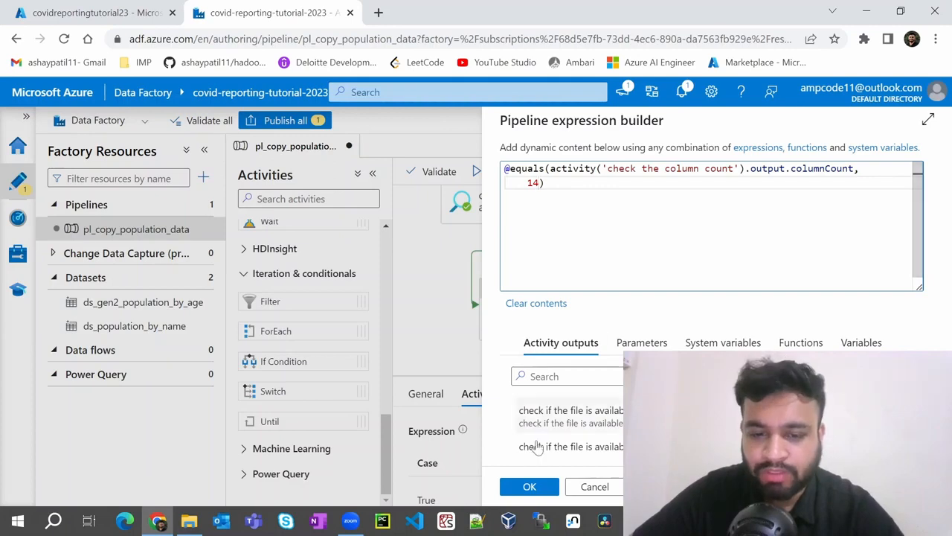
left_click(529, 488)
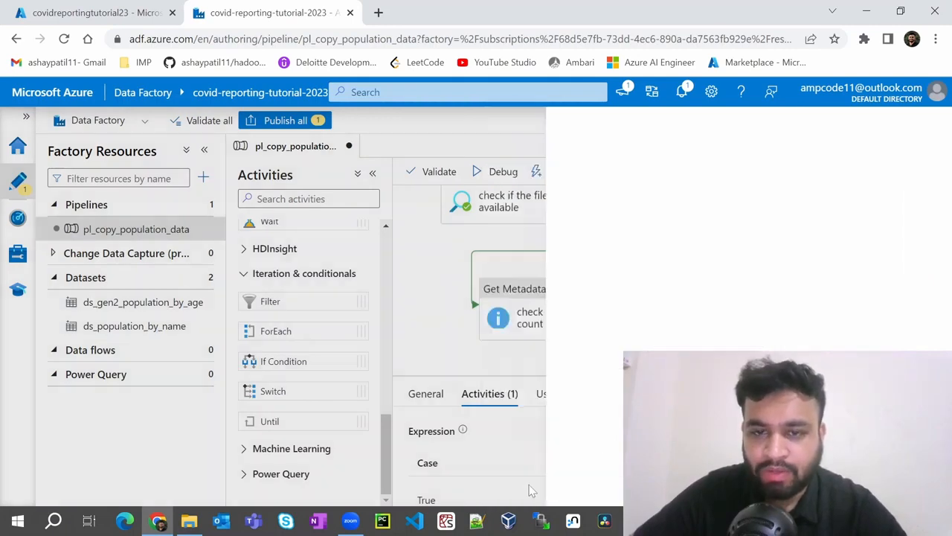
Step: Open the False activities of If Condition1 to inspect that branch
left_click(645, 336)
left_click(715, 298)
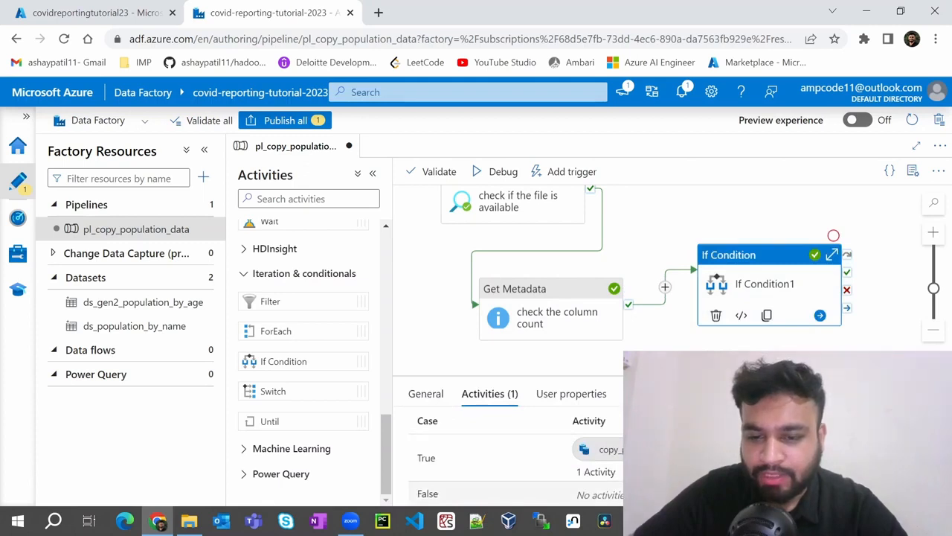
left_click(632, 494)
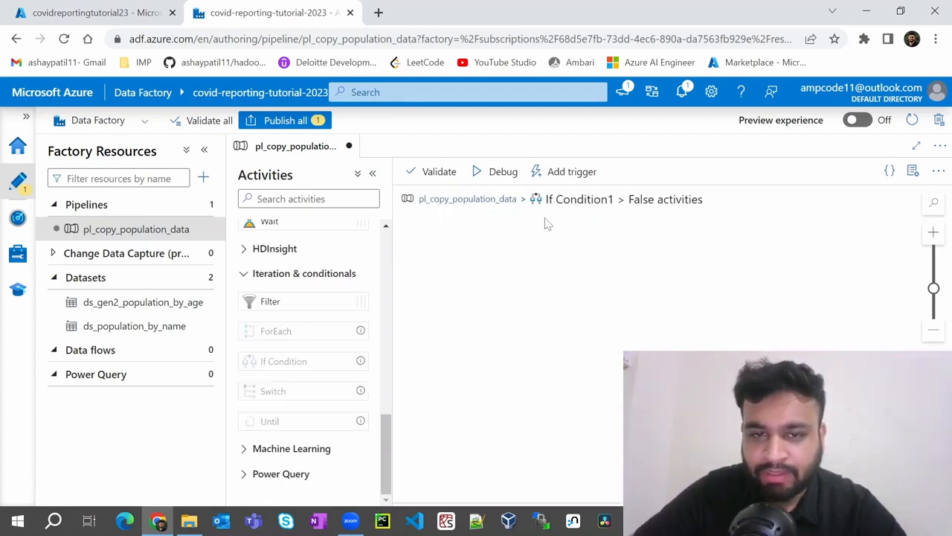
Step: Revalidate the pipeline and debug it with the column count condition of 14, reviewing which activities run
left_click(435, 174)
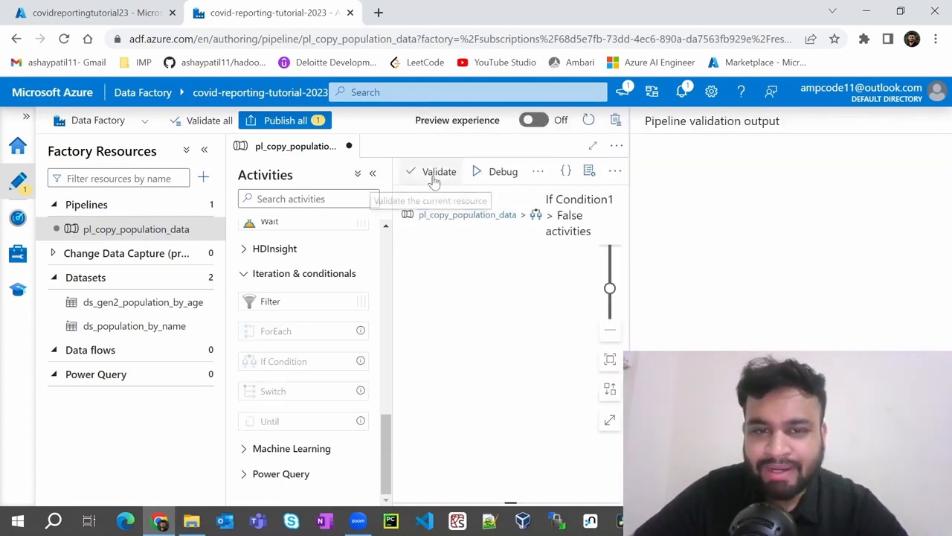
left_click(549, 243)
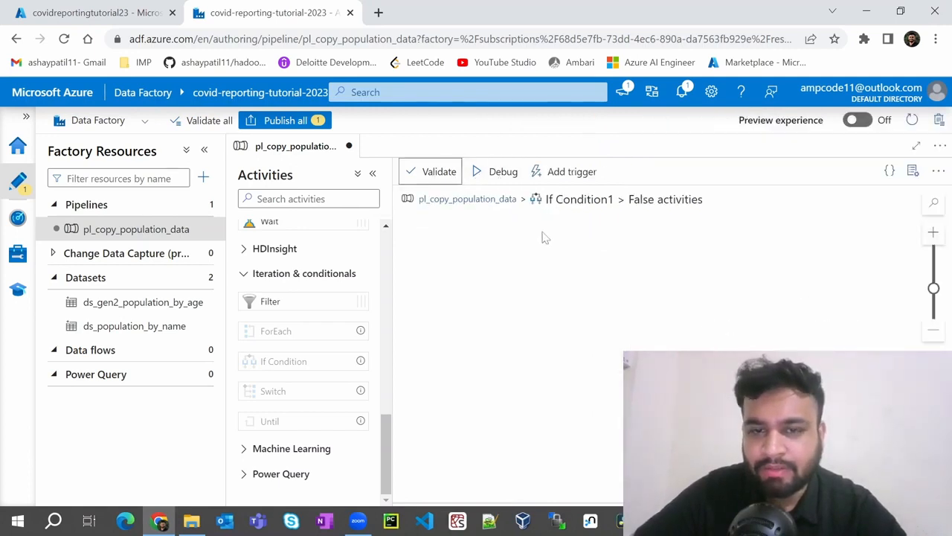
left_click(495, 171)
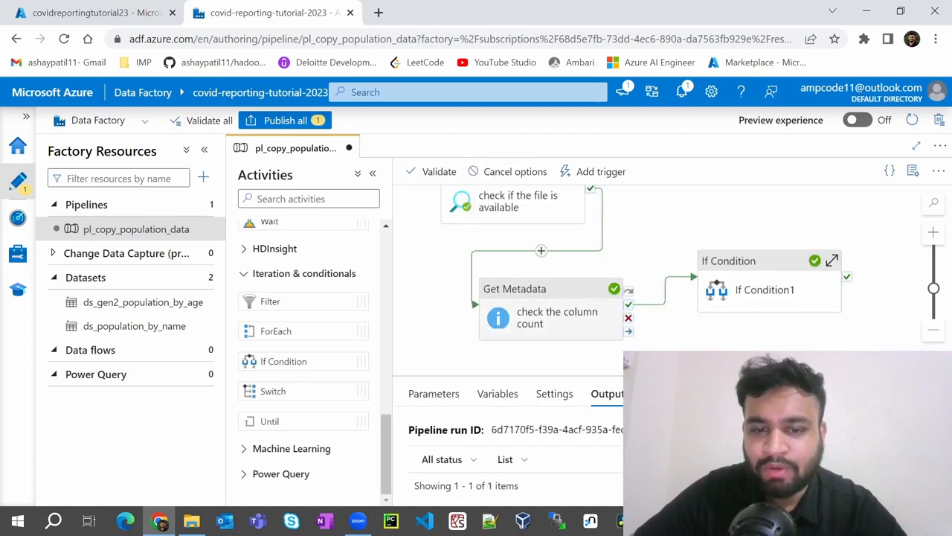
scroll(563, 459, "down", 1)
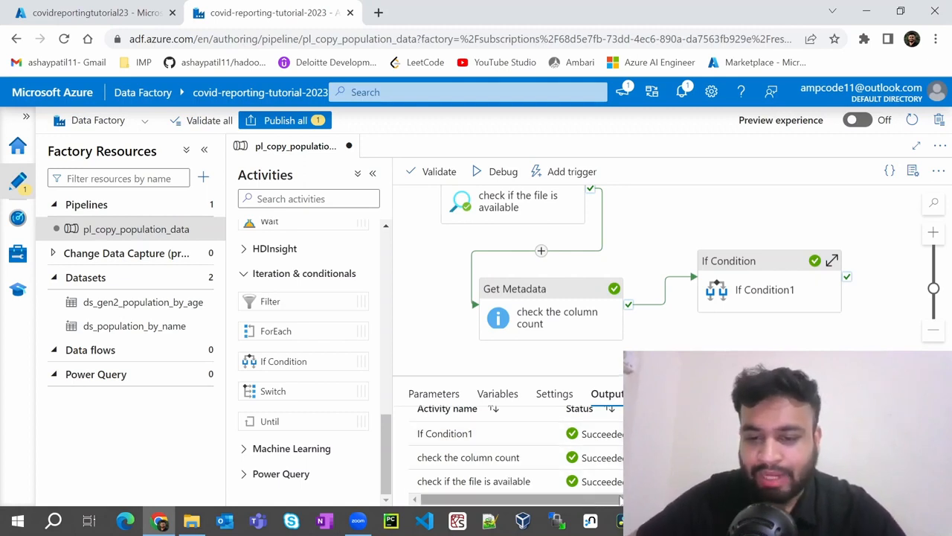
scroll(595, 469, "up", 1)
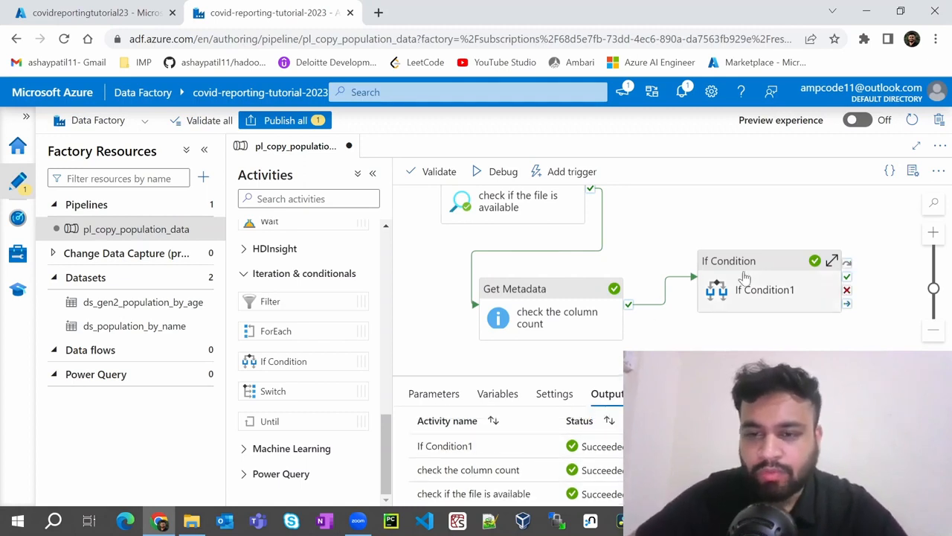
Step: Add a Web activity to the False activities of If Condition1
left_click(757, 277)
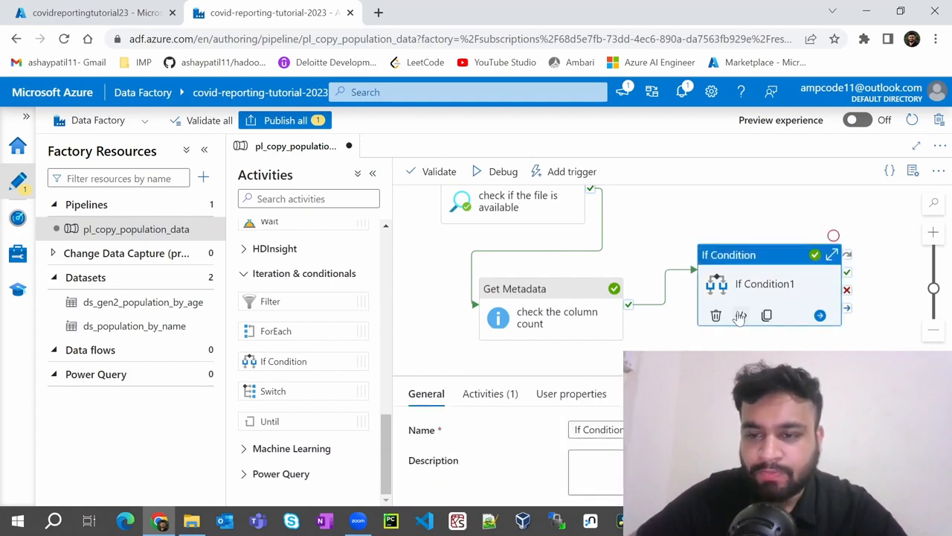
left_click(519, 399)
scroll(523, 416, "down", 2)
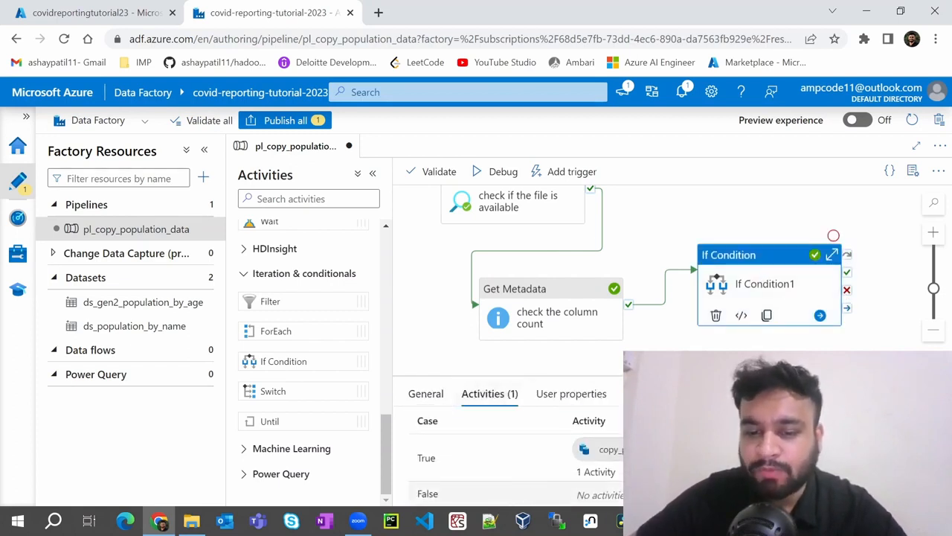
left_click(641, 494)
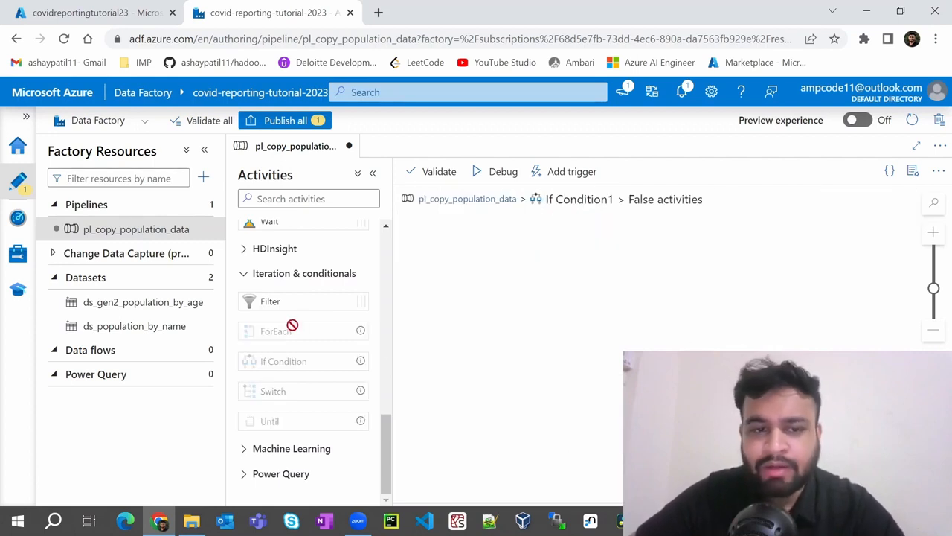
scroll(293, 325, "up", 6)
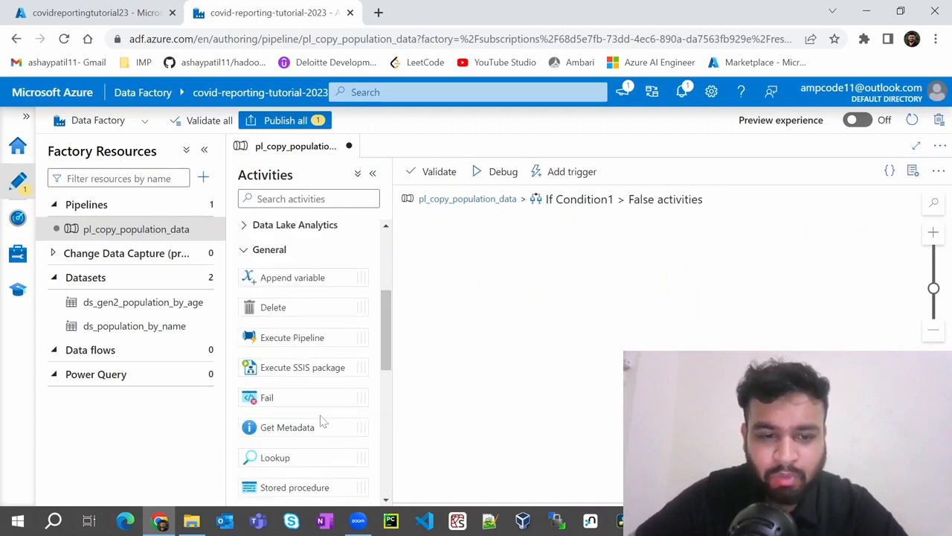
scroll(322, 421, "up", 2)
scroll(319, 417, "down", 5)
left_click_drag(287, 372, 655, 335)
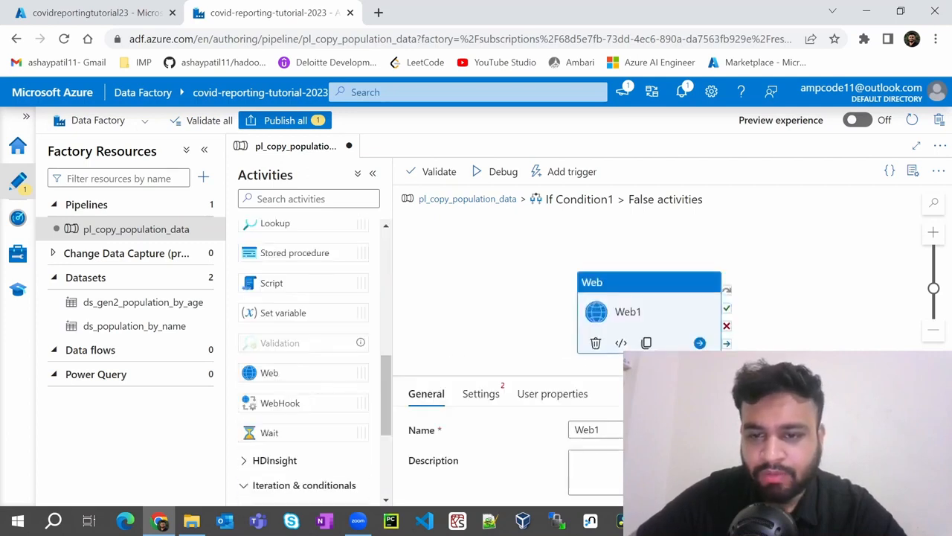
Step: Review the new Web activity's settings and rename the activity as Send Email
left_click(477, 394)
scroll(491, 435, "down", 2)
scroll(502, 433, "up", 2)
left_click(574, 429)
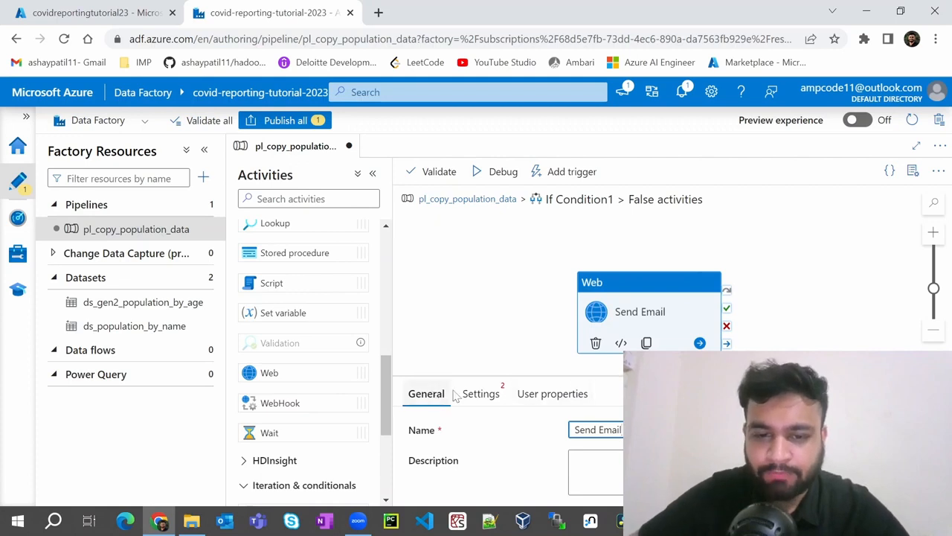
left_click(480, 394)
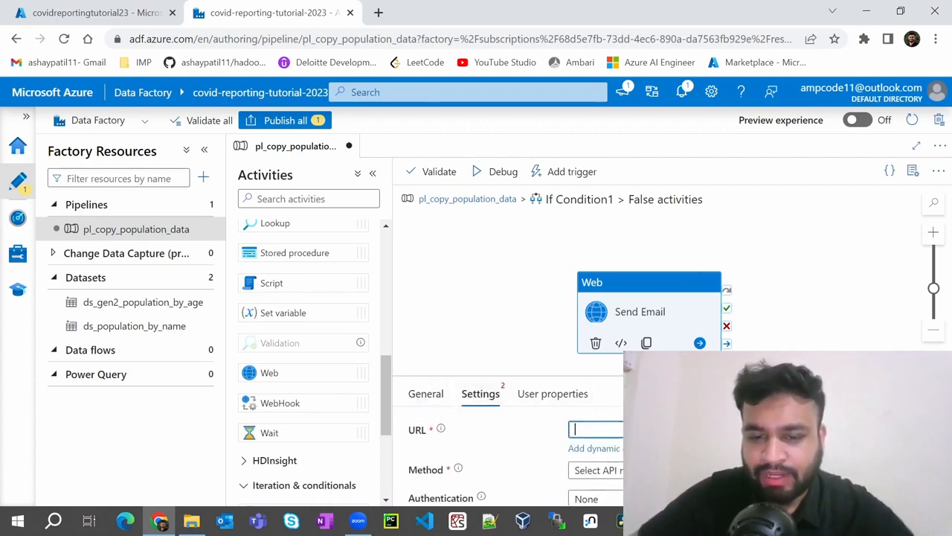
type("https")
type("://pr")
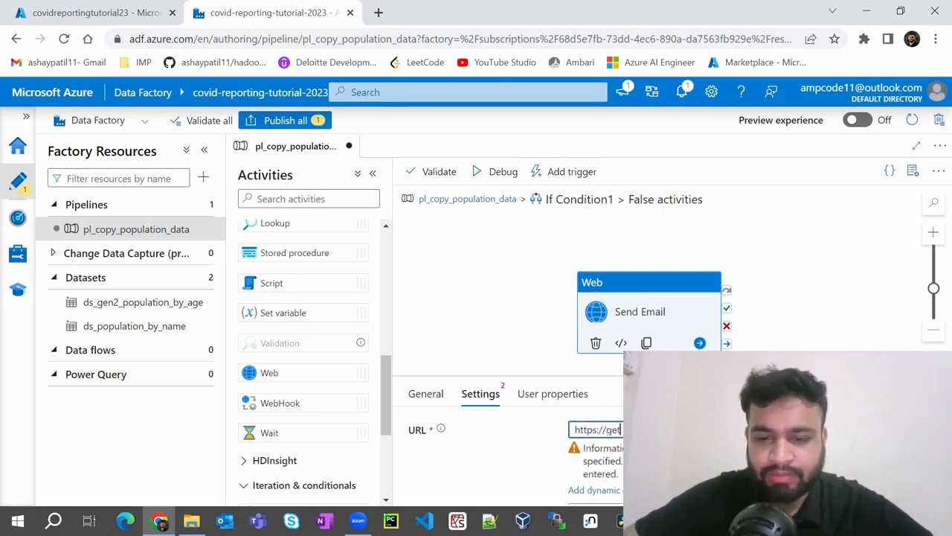
type("pe")
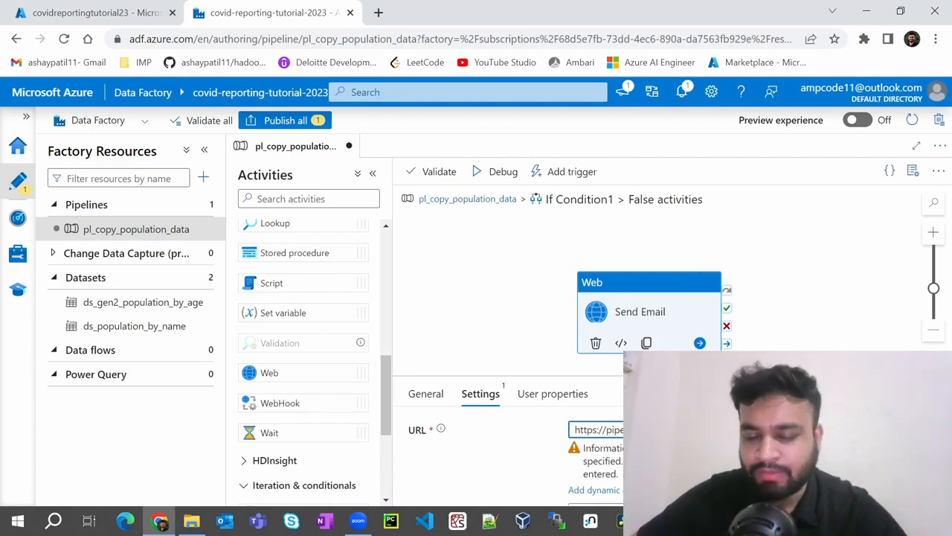
scroll(514, 454, "down", 1)
scroll(514, 454, "up", 1)
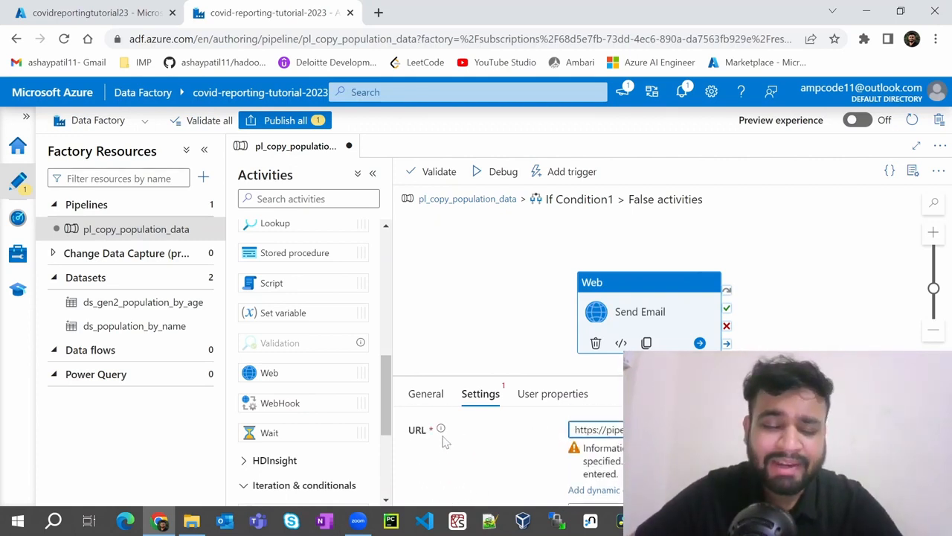
Step: Set the Send Email activity's method to POST and enter Dummy as its body
scroll(542, 450, "down", 1)
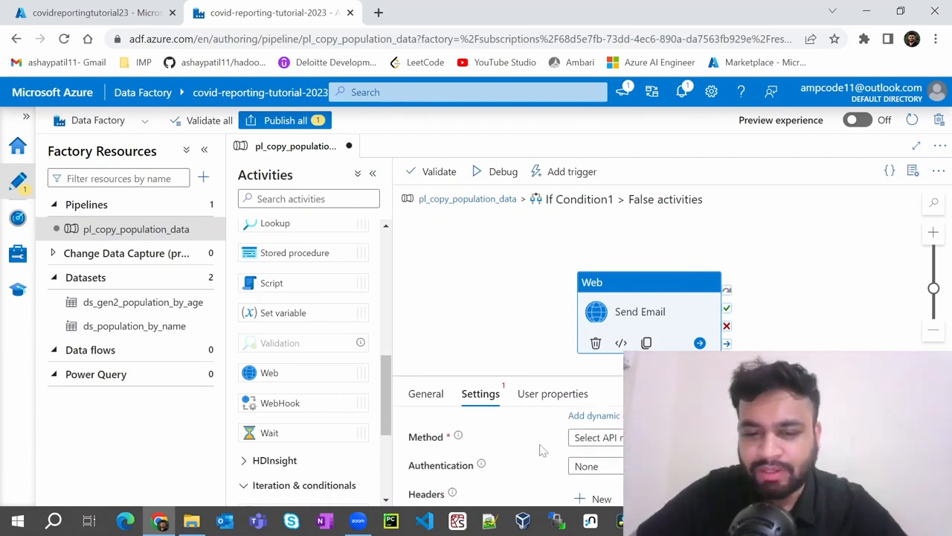
left_click(617, 439)
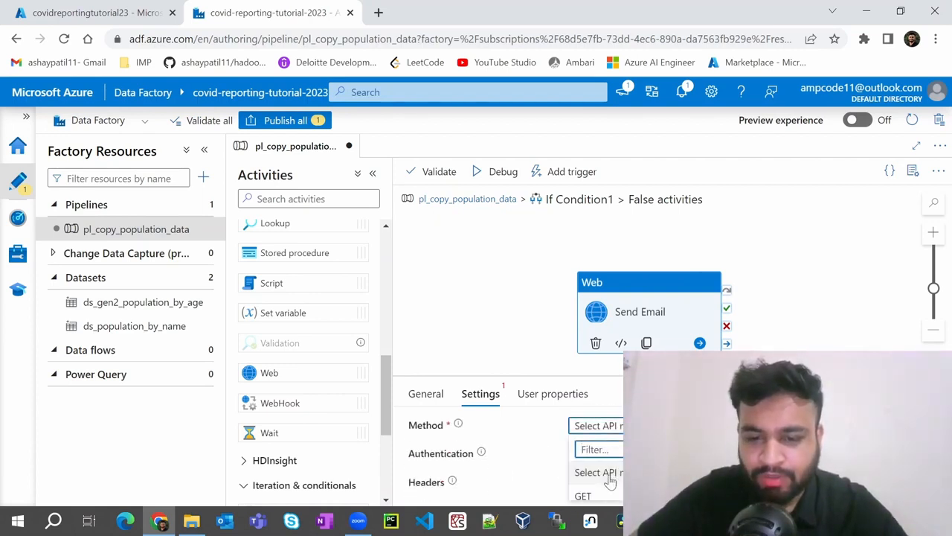
scroll(628, 472, "down", 1)
scroll(599, 476, "up", 1)
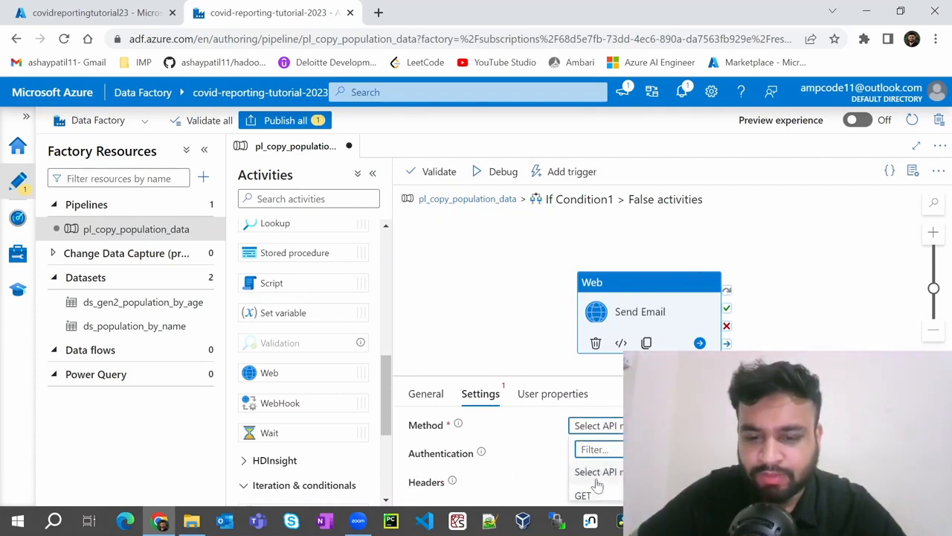
left_click(587, 493)
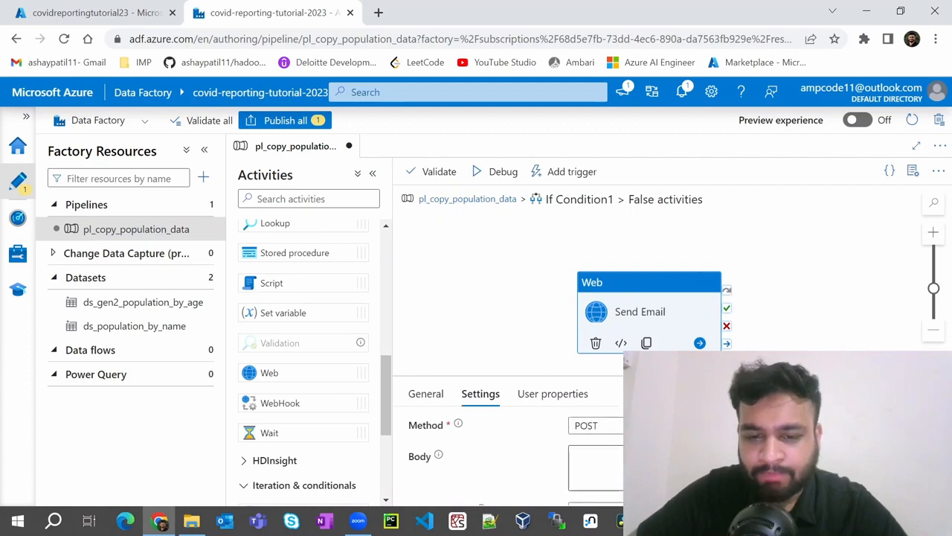
type("Dummy")
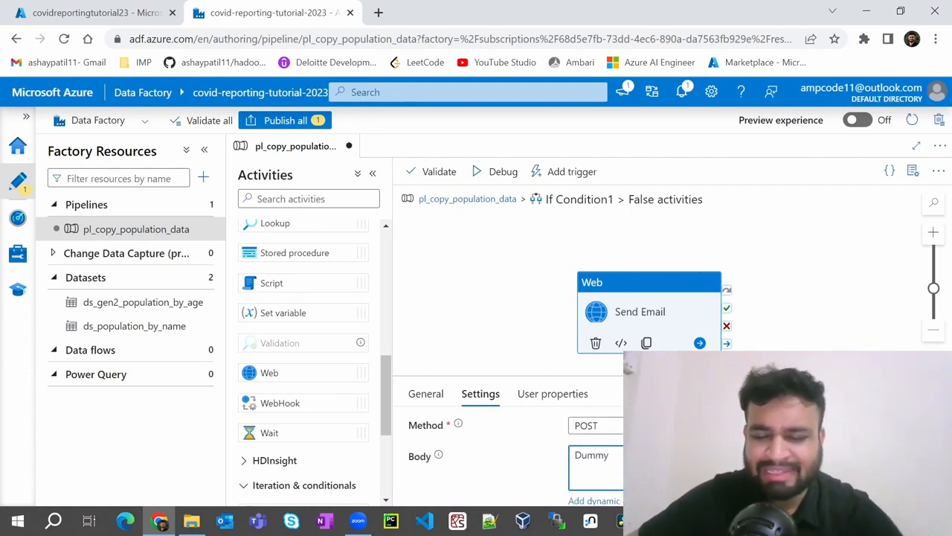
scroll(513, 446, "down", 1)
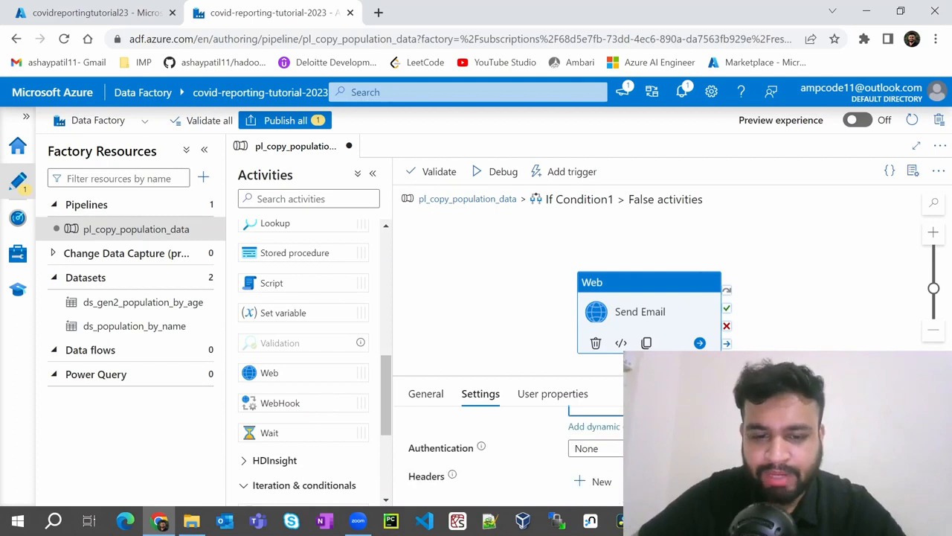
left_click(517, 242)
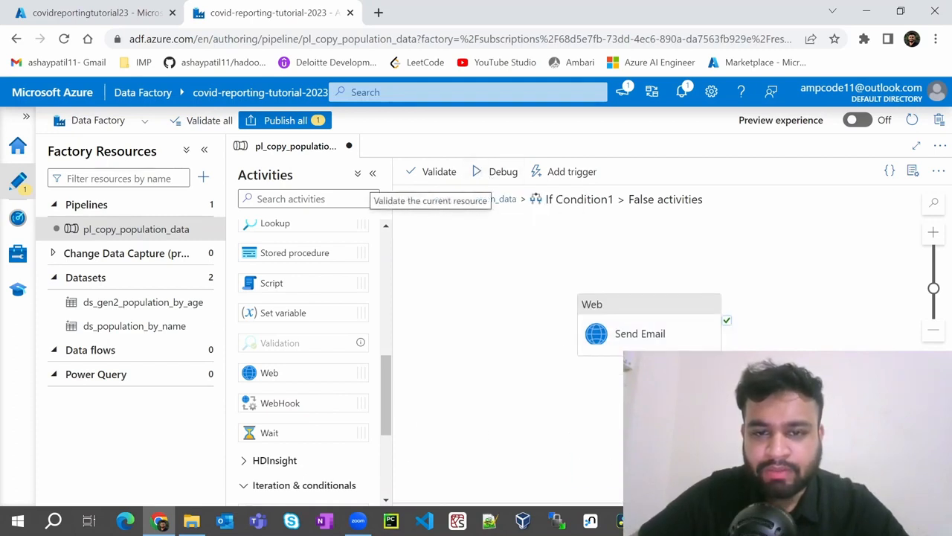
Step: Return to the main pipeline canvas, debug the pipeline, and review the Send Email activity's output and error details
left_click(502, 206)
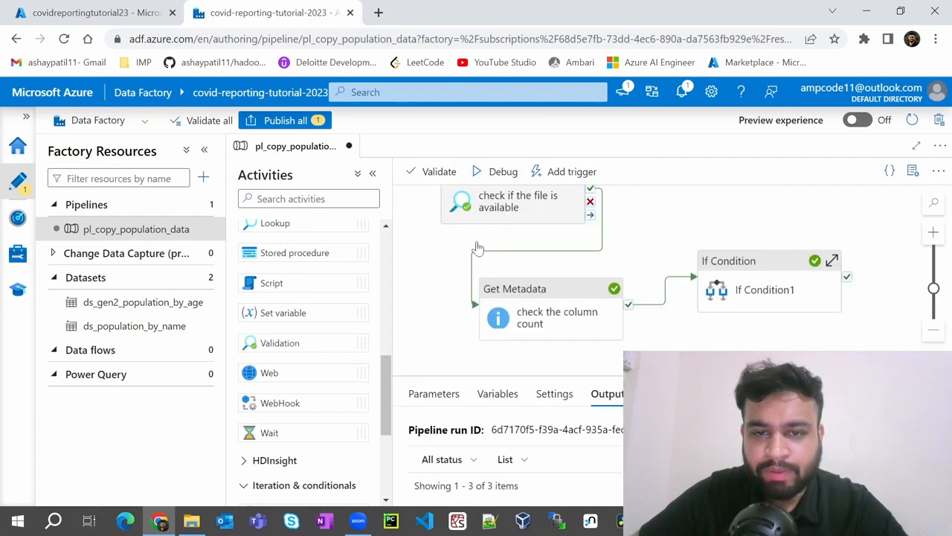
left_click(486, 176)
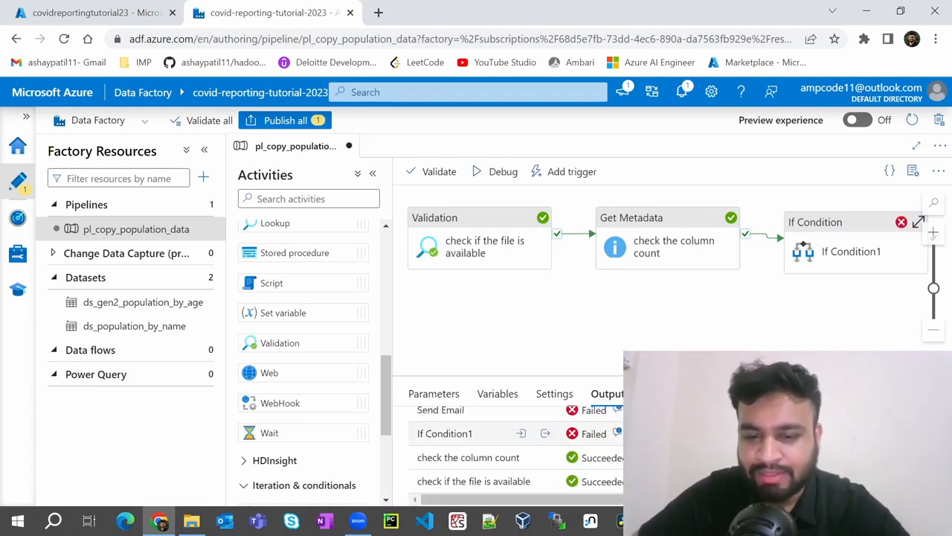
left_click(545, 412)
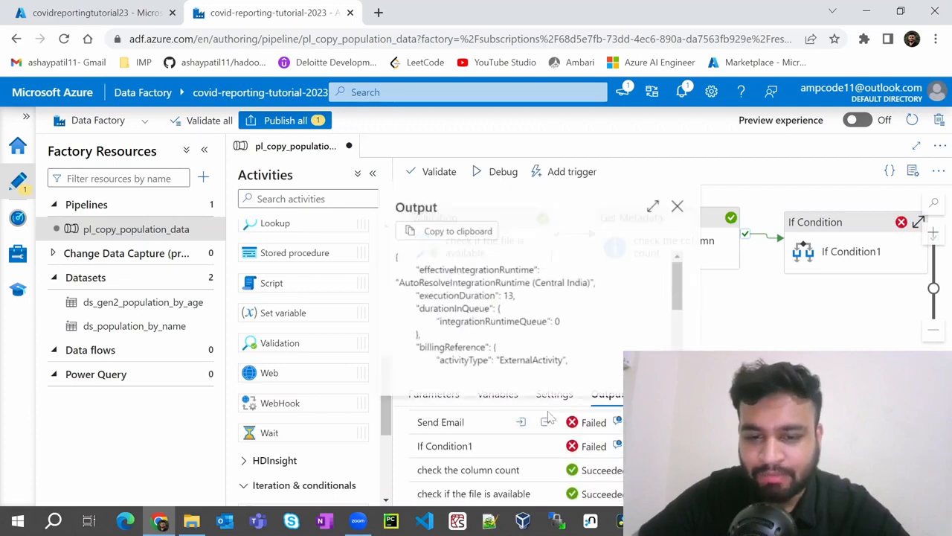
scroll(521, 312, "down", 3)
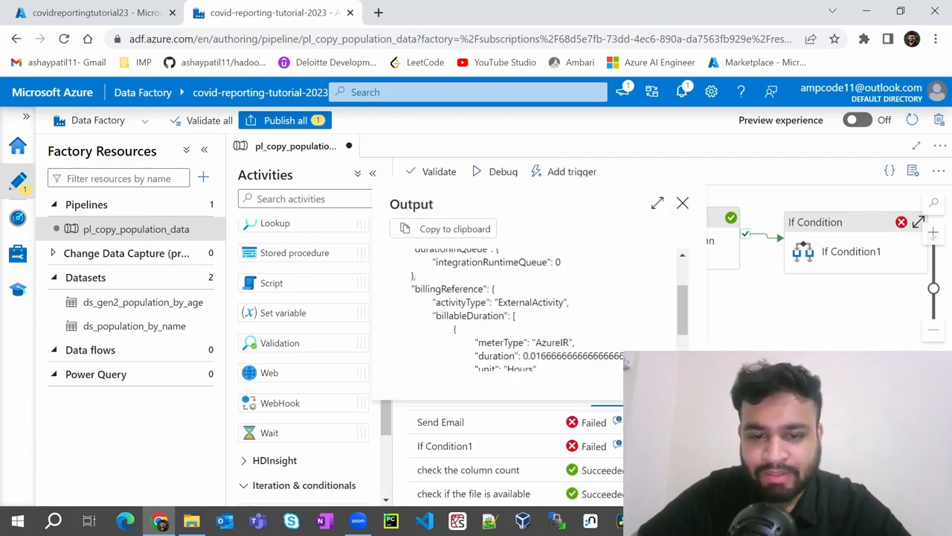
left_click(616, 422)
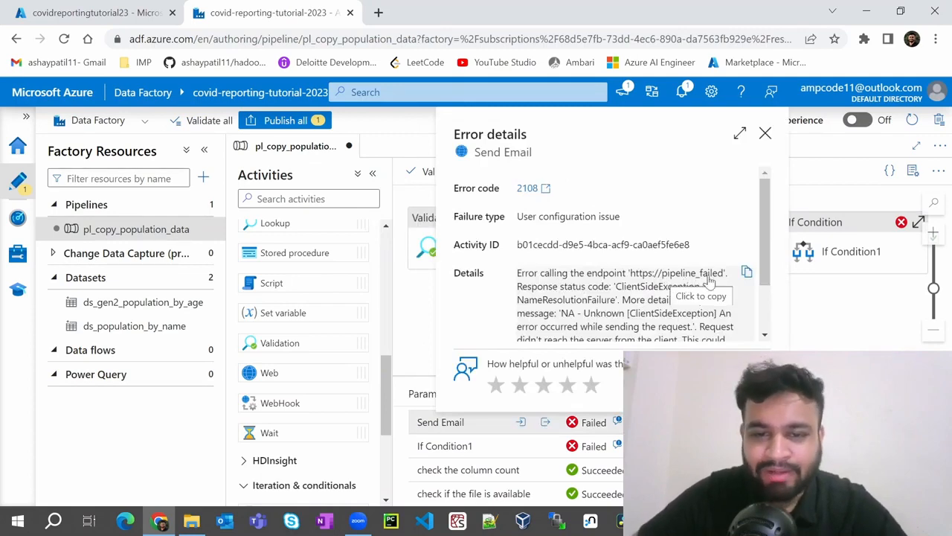
left_click(814, 325)
Step: Change If Condition1's expression to compare the column count with 13
left_click_drag(646, 318, 588, 327)
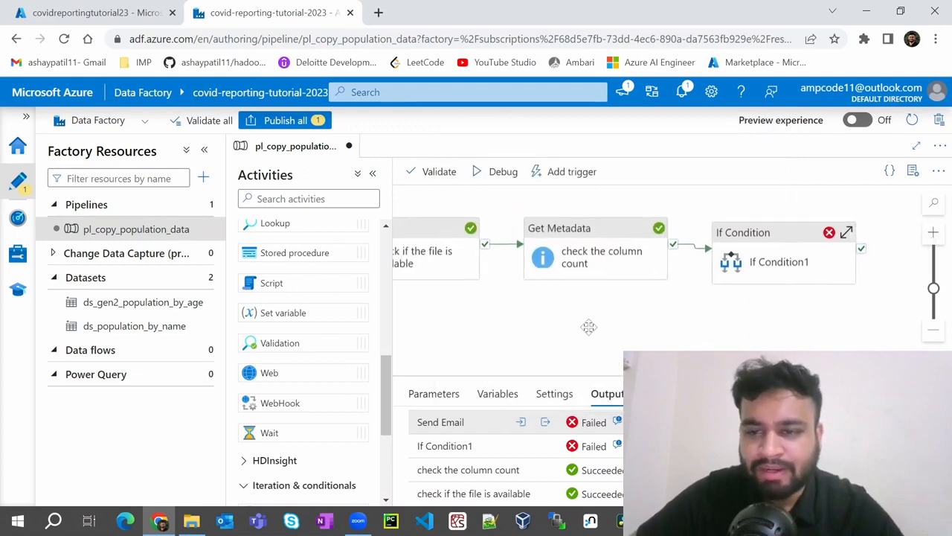
left_click(759, 262)
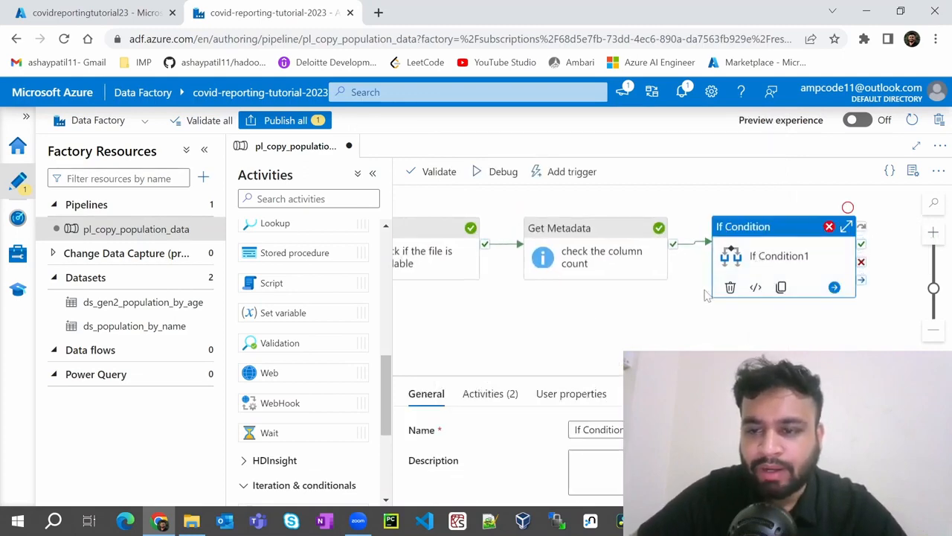
left_click(490, 394)
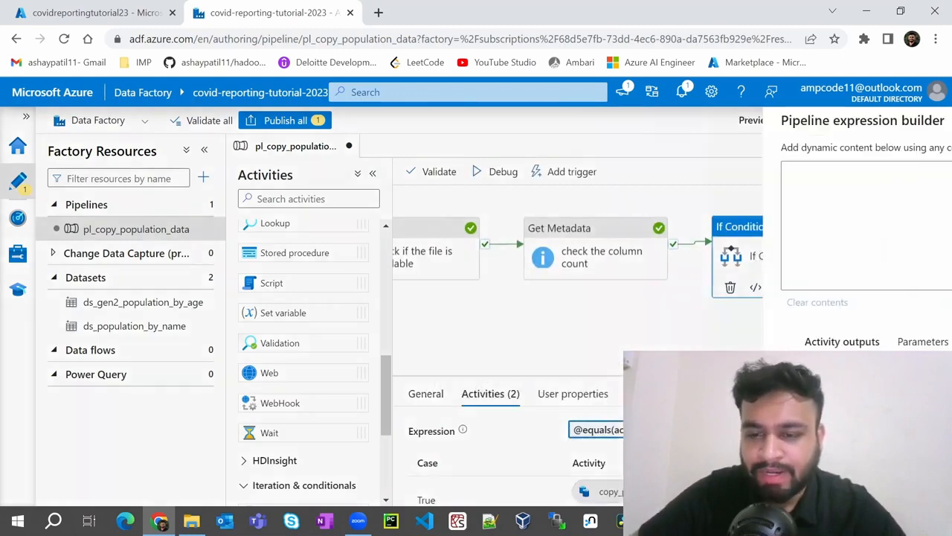
left_click(595, 429)
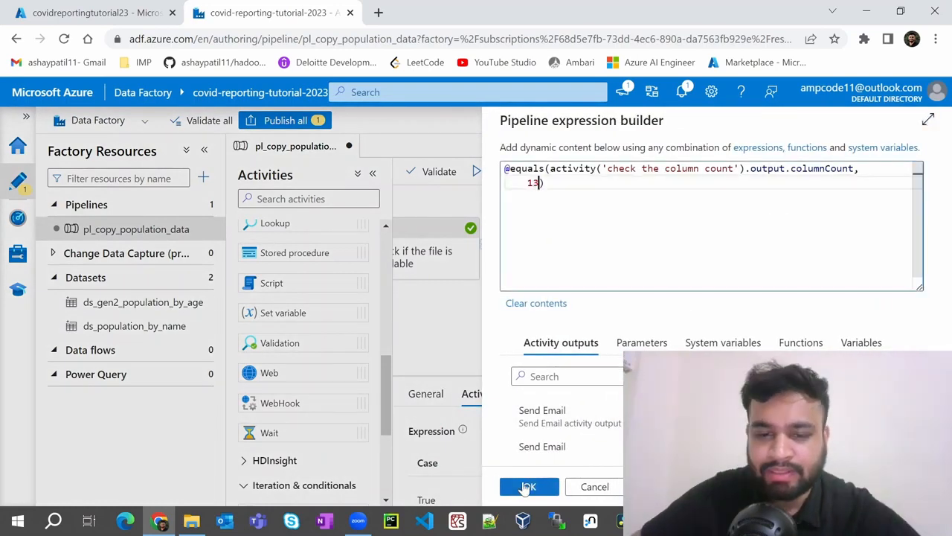
left_click(529, 486)
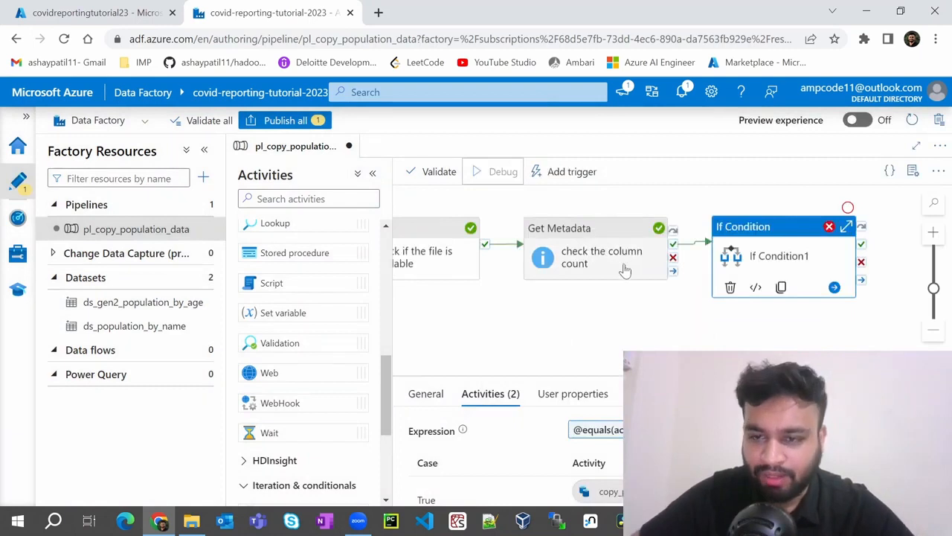
Step: Debug the pipeline, review the activity run statuses, and publish all pending changes to pl_copy_population_data
scroll(599, 447, "up", 2)
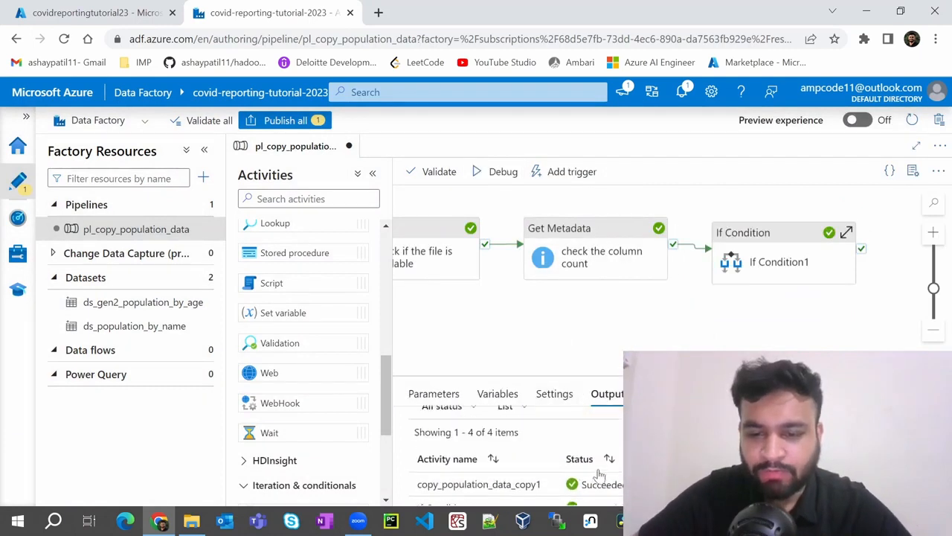
scroll(605, 463, "down", 2)
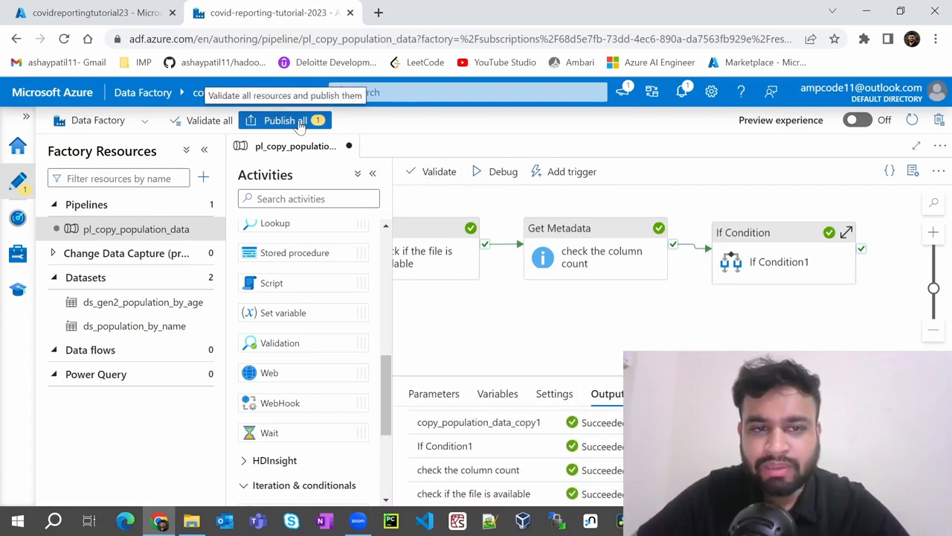
left_click(300, 123)
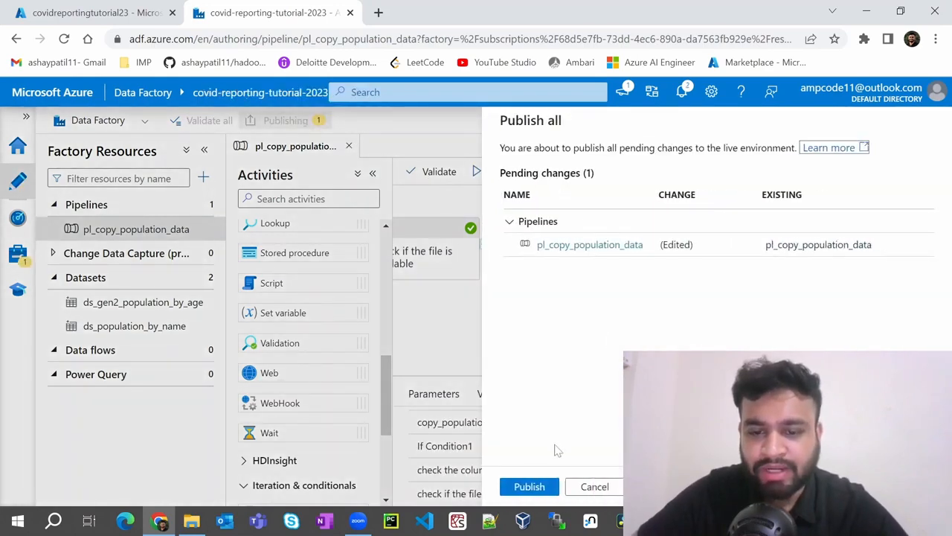
left_click(529, 487)
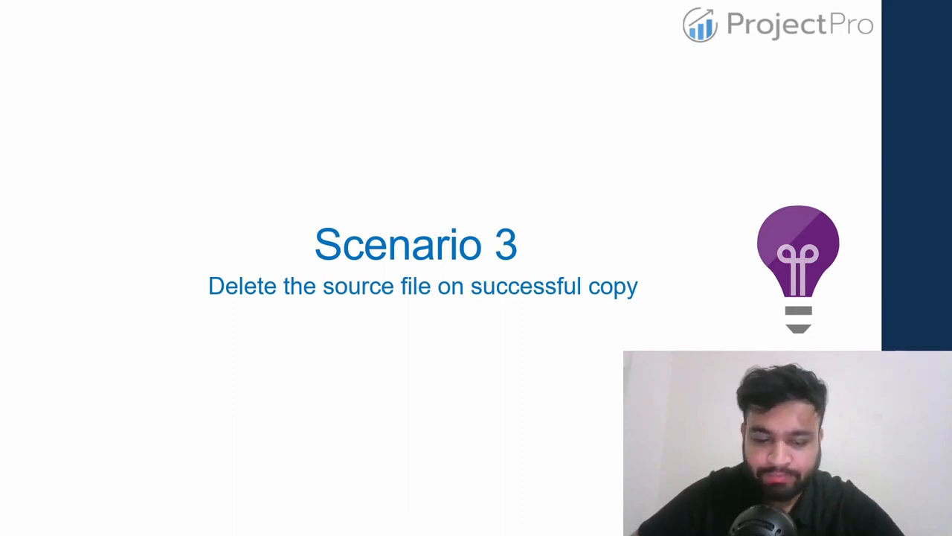
Step: Switch from the slides to the Data Factory pipeline in the browser and review its Validation, Get Metadata and If Condition activities
key("alt+Tab")
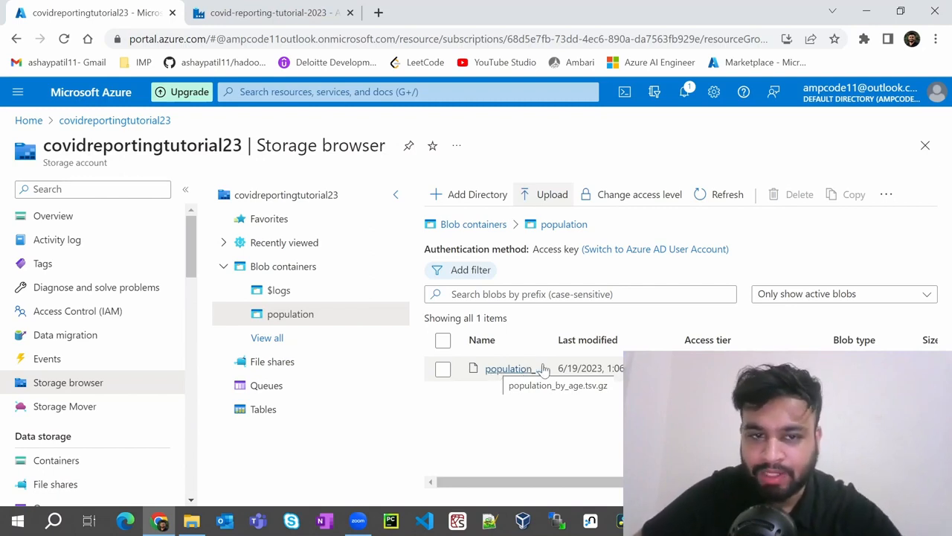
left_click(240, 20)
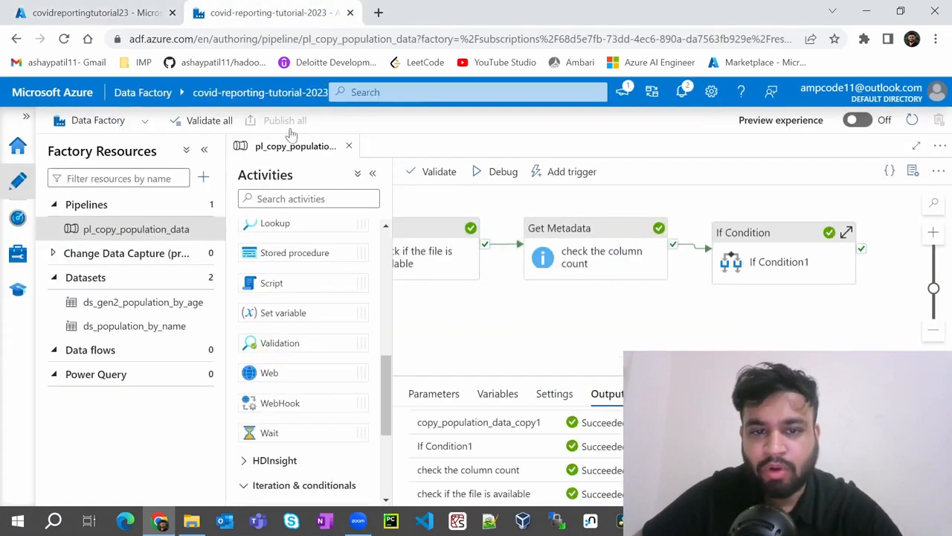
left_click(457, 231)
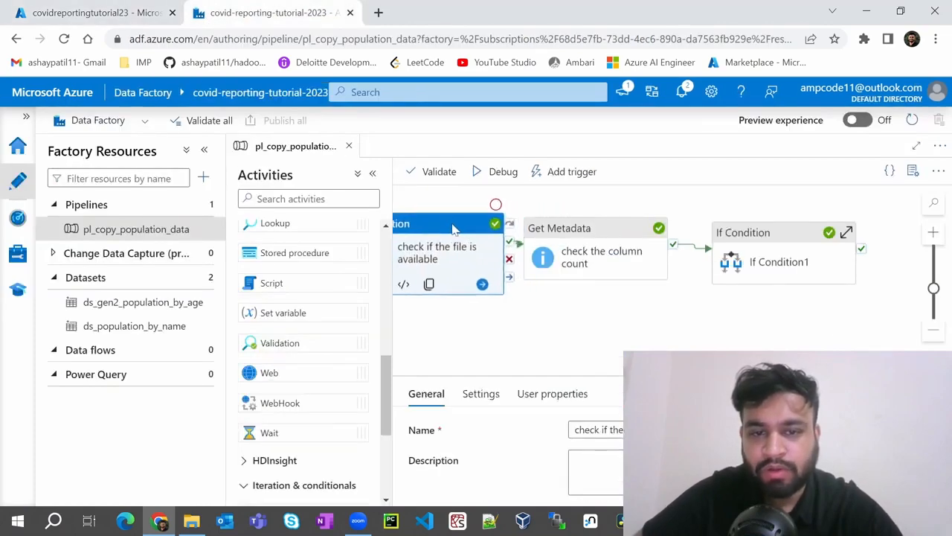
left_click_drag(393, 320, 446, 329)
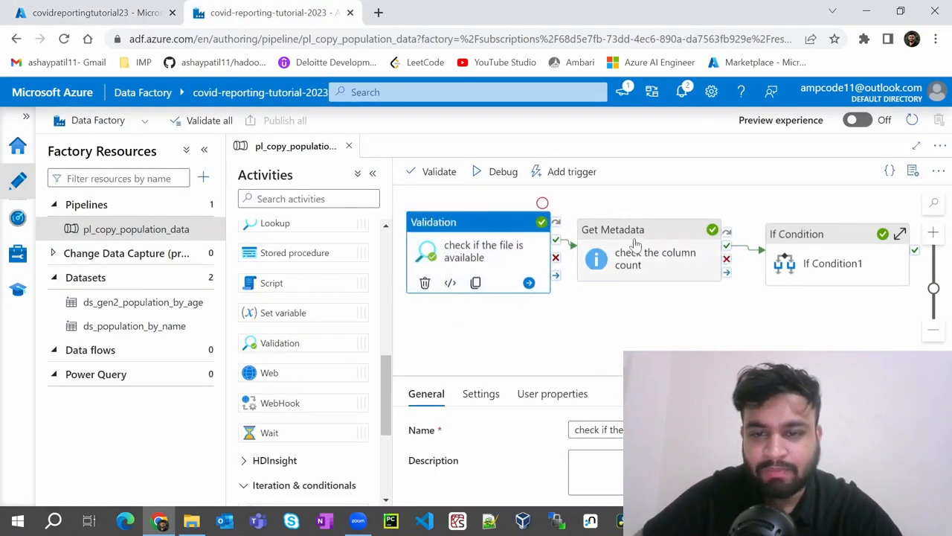
left_click(608, 229)
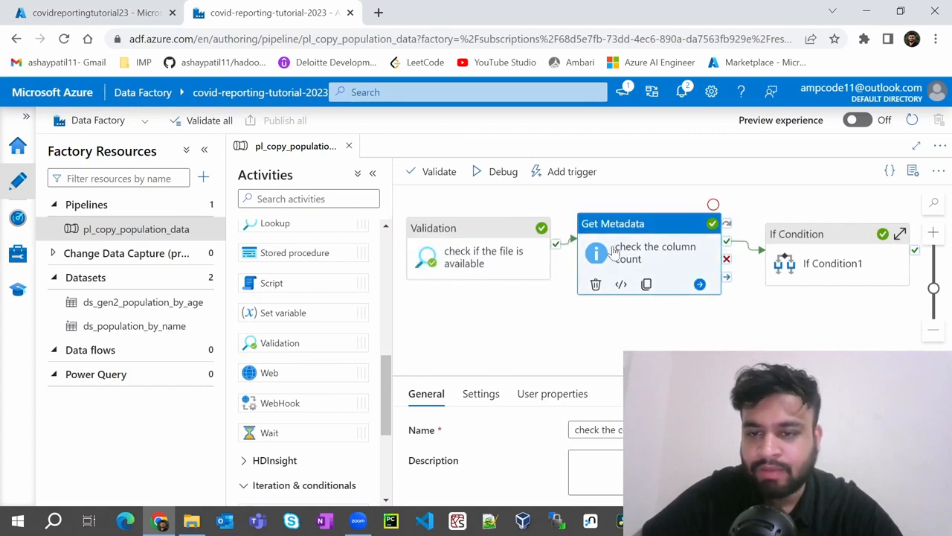
left_click(796, 240)
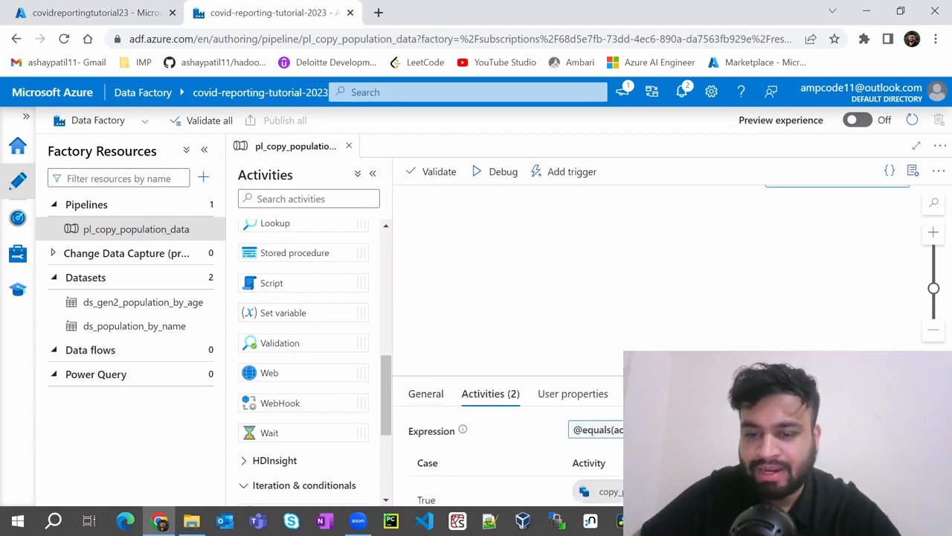
Step: Add a Delete activity beside copy_population_data_copy1 in the True activities of If Condition1, aligned with the copy activity
scroll(465, 450, "down", 2)
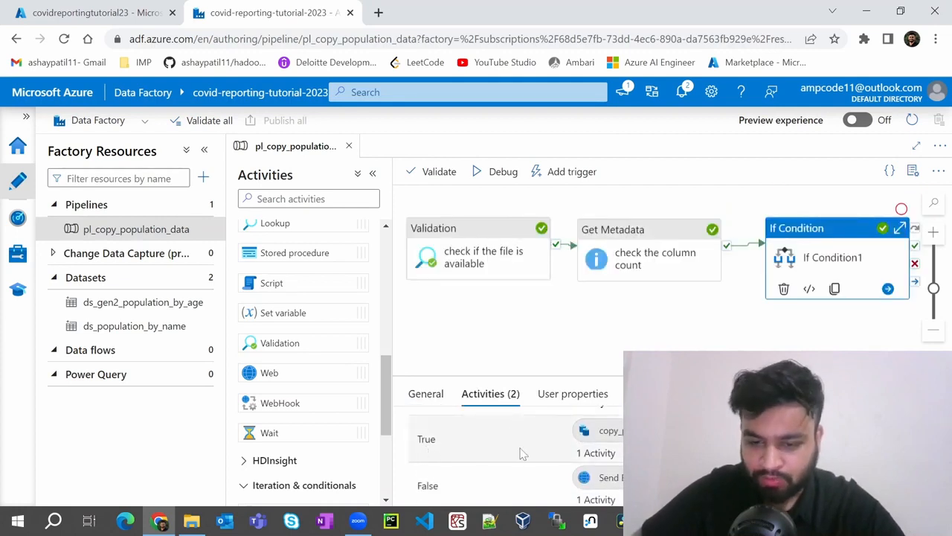
left_click(748, 438)
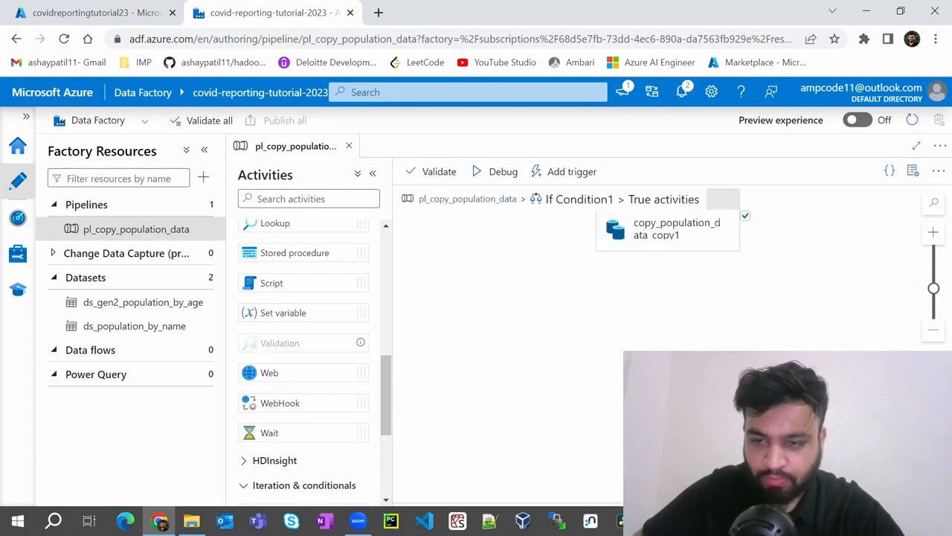
left_click(635, 242)
left_click_drag(597, 306, 539, 301)
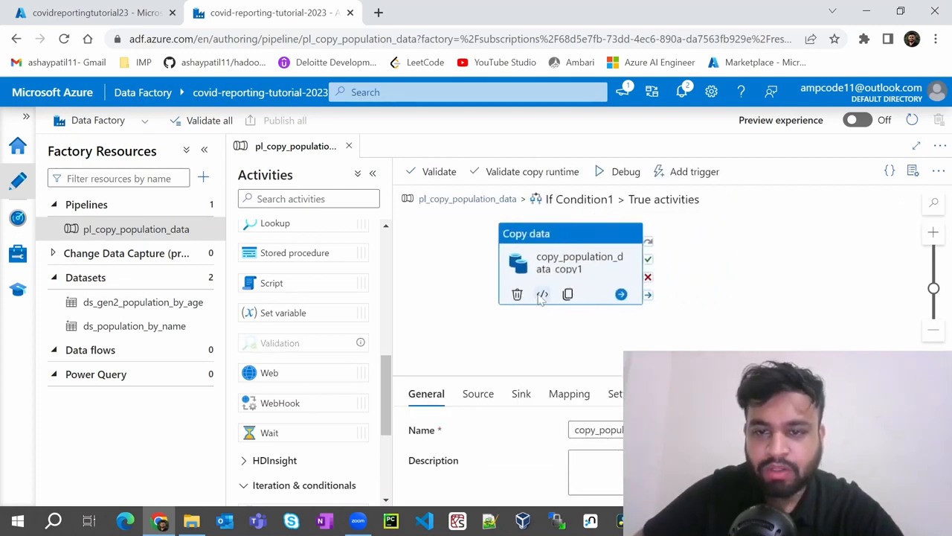
left_click(729, 314)
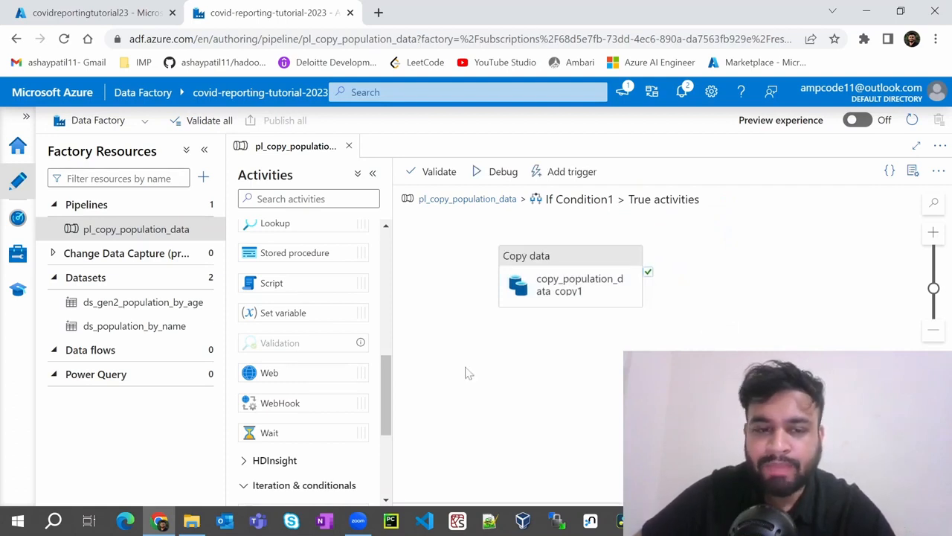
scroll(280, 357, "up", 5)
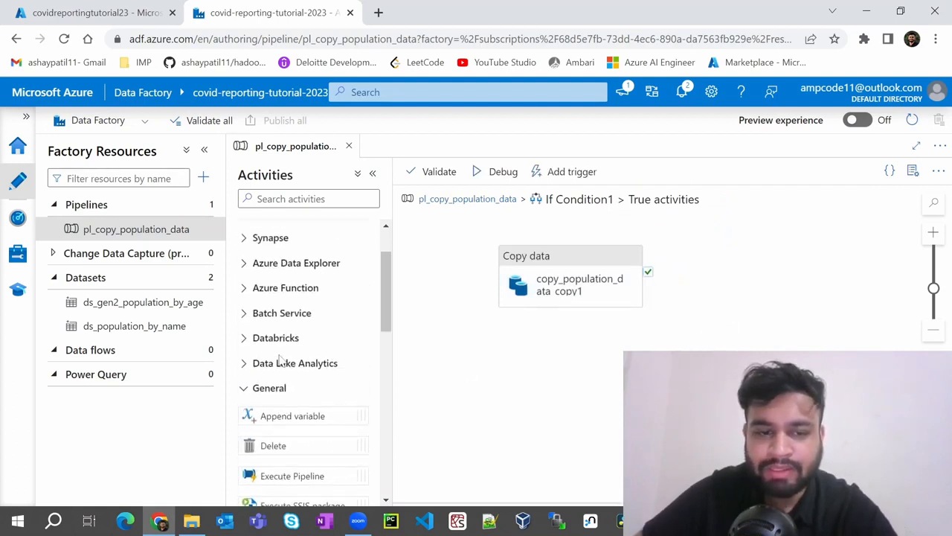
scroll(281, 361, "down", 2)
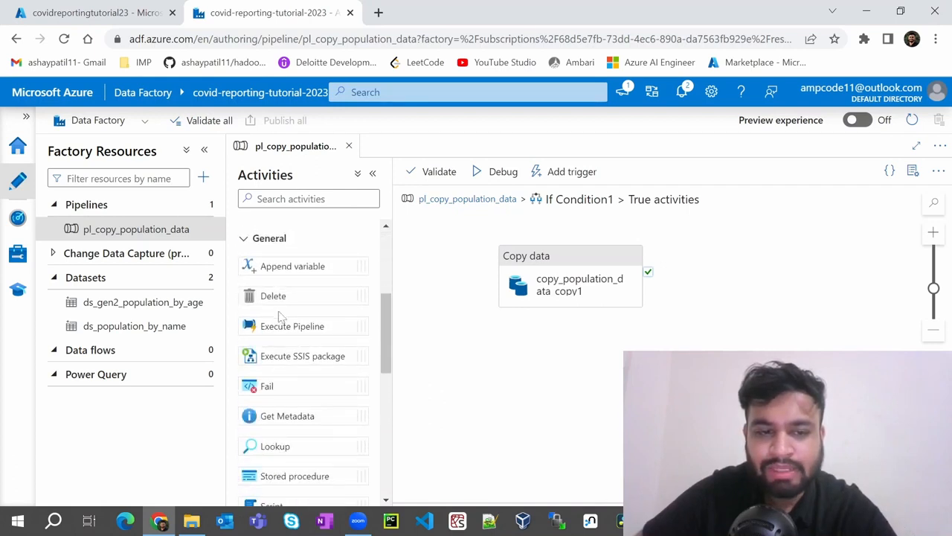
left_click_drag(282, 300, 796, 289)
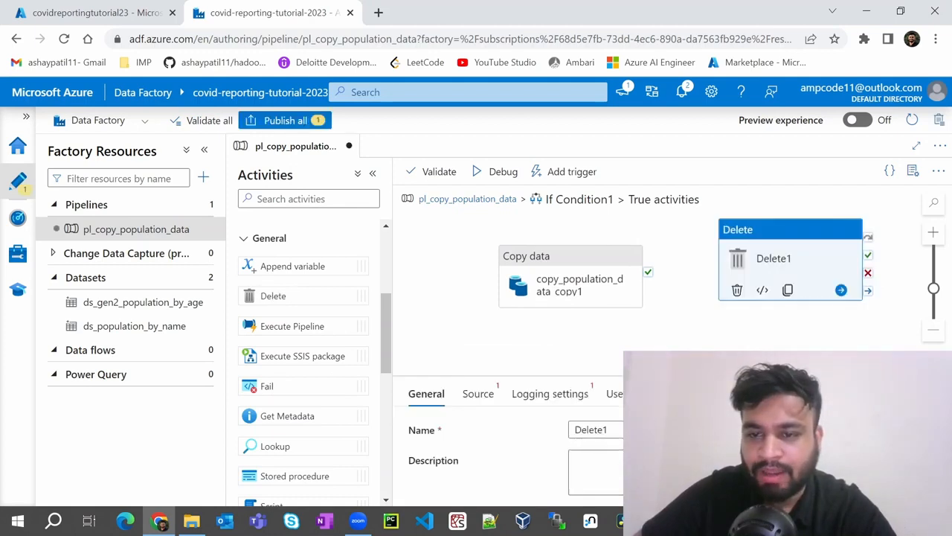
left_click_drag(765, 241, 762, 268)
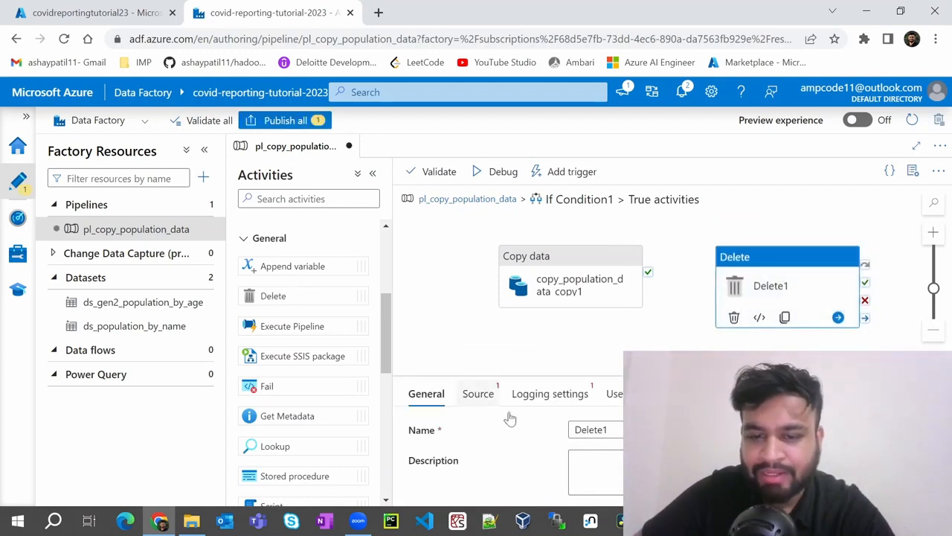
Step: Rename the Delete activity as "delete the source file" and set its source dataset to ds_population_by_name
double_click(582, 429)
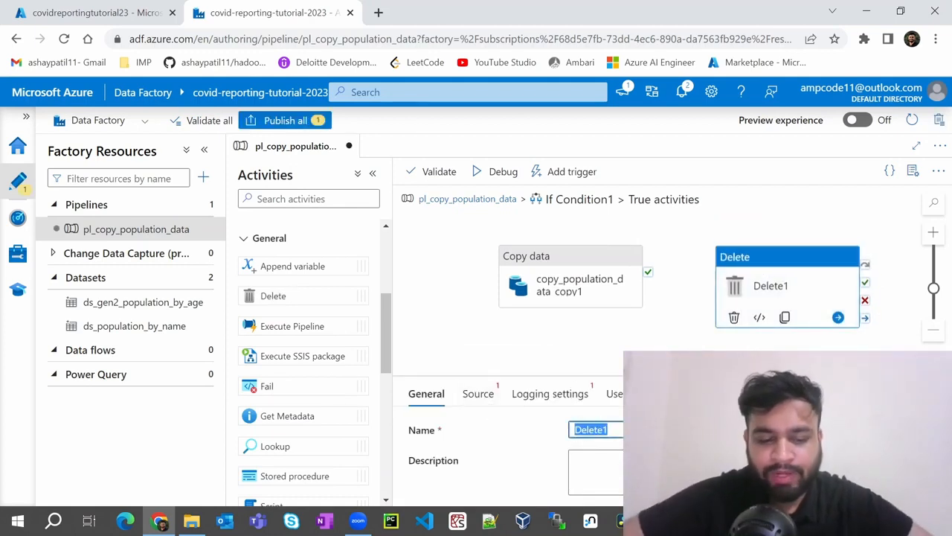
type("delete the source file")
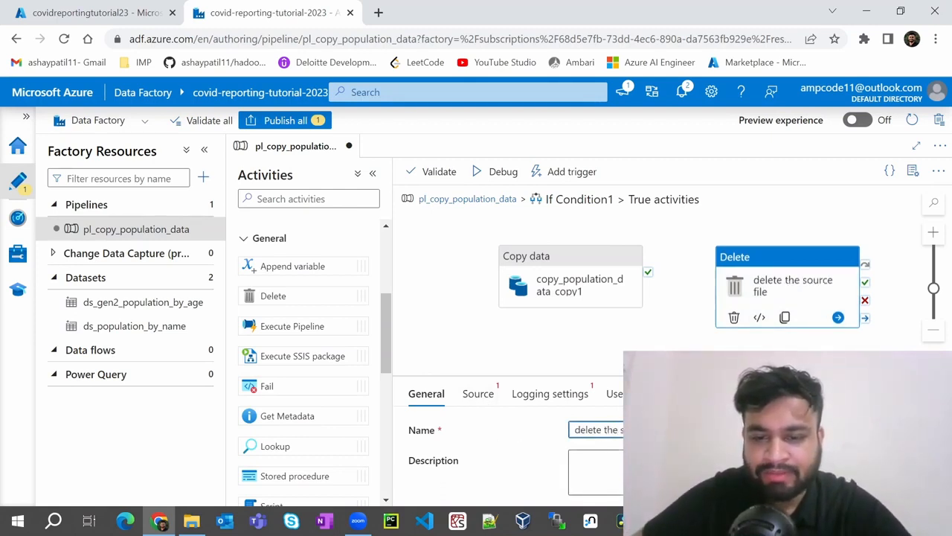
left_click(481, 394)
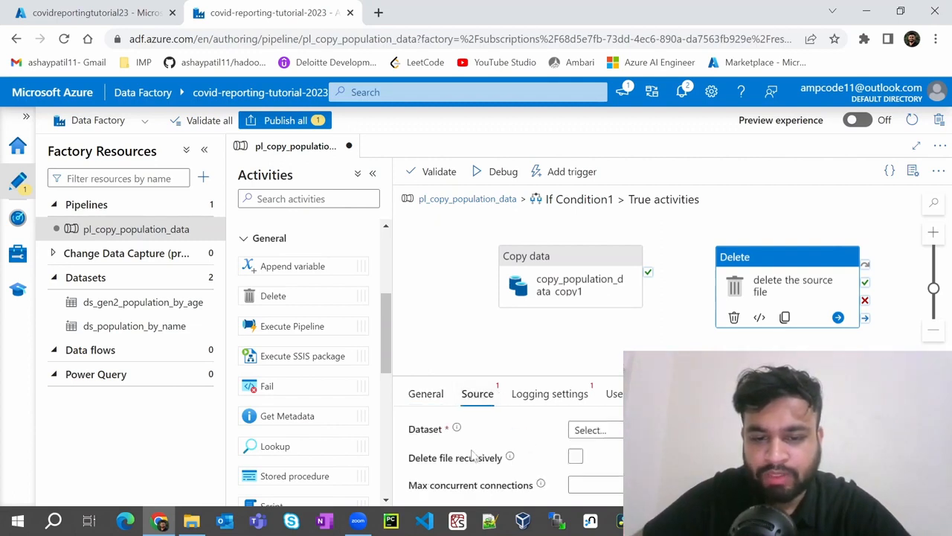
left_click(599, 432)
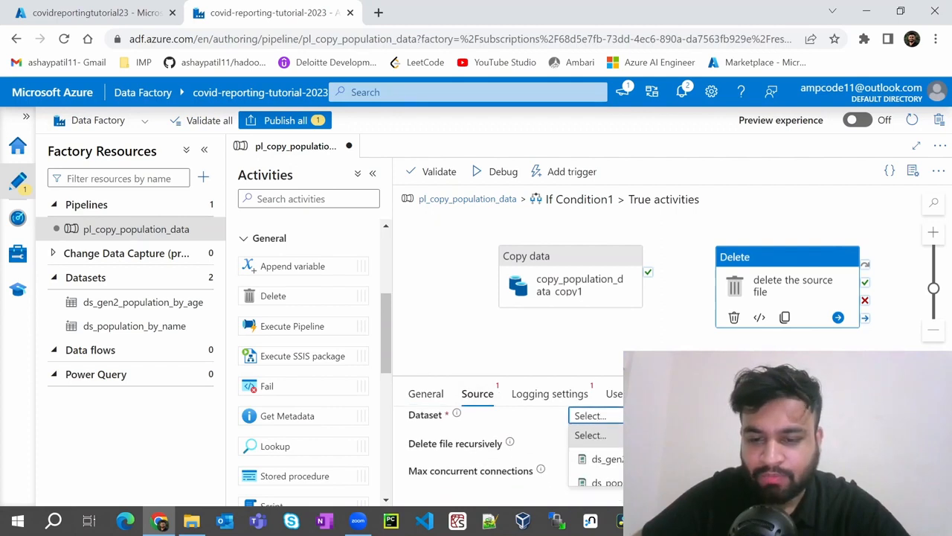
left_click(607, 485)
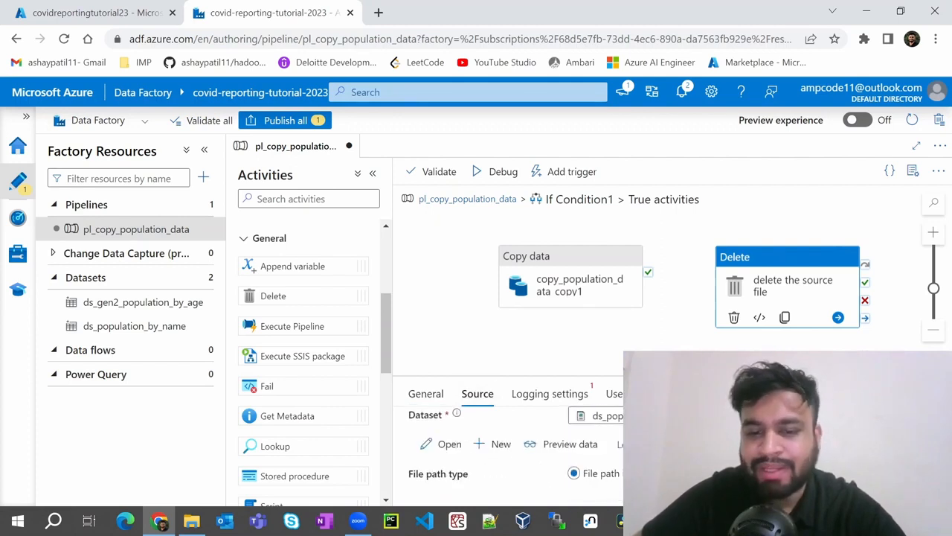
Step: Review the Delete activity's source settings, including the file path type, last-modified filter and recursive option
scroll(513, 454, "down", 3)
scroll(529, 491, "up", 3)
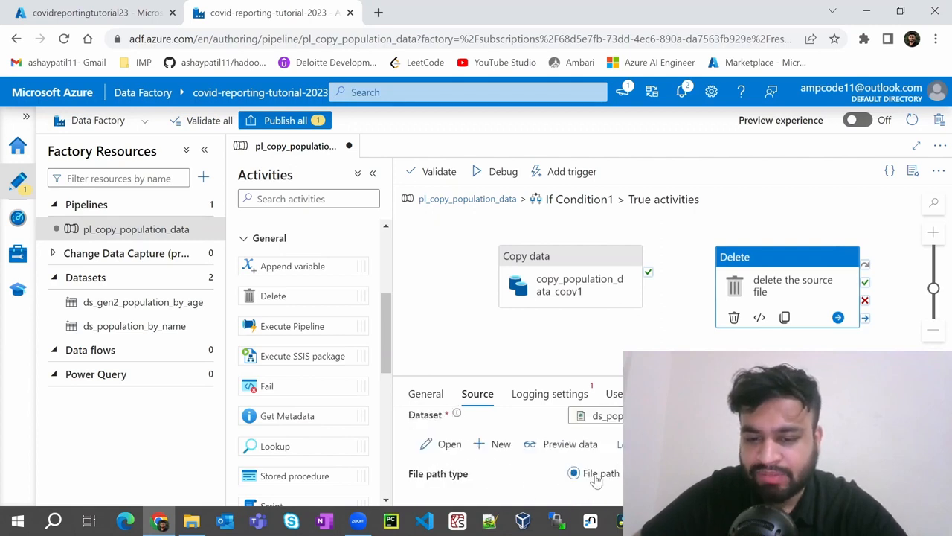
scroll(570, 478, "down", 3)
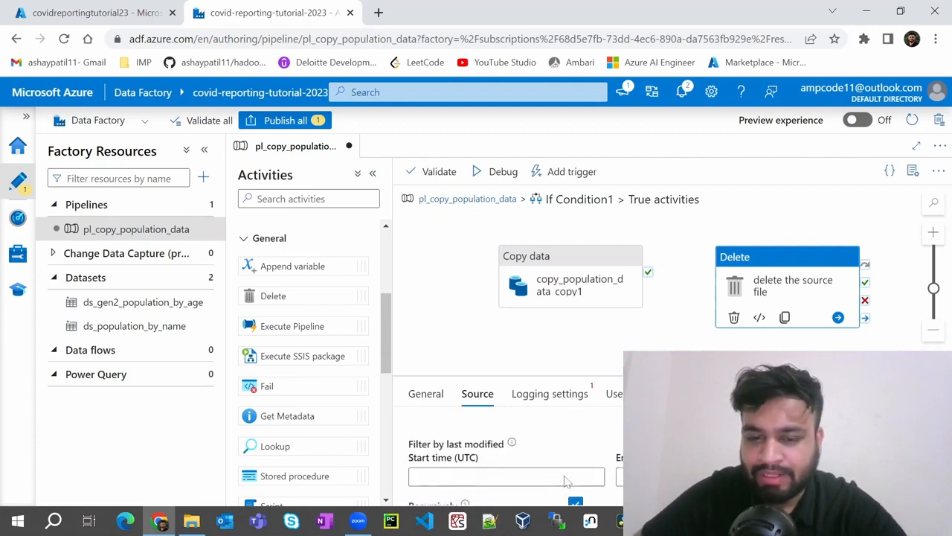
scroll(536, 454, "down", 3)
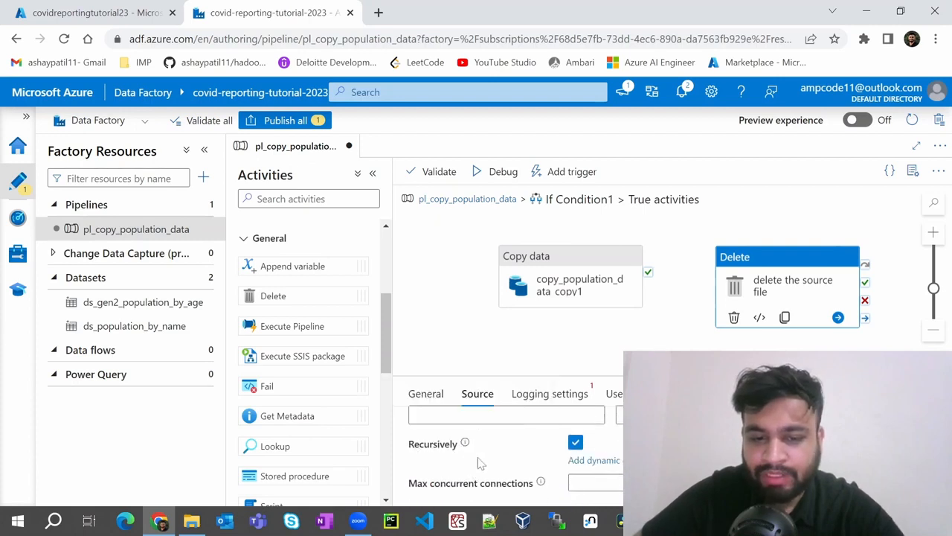
mouse_move(465, 445)
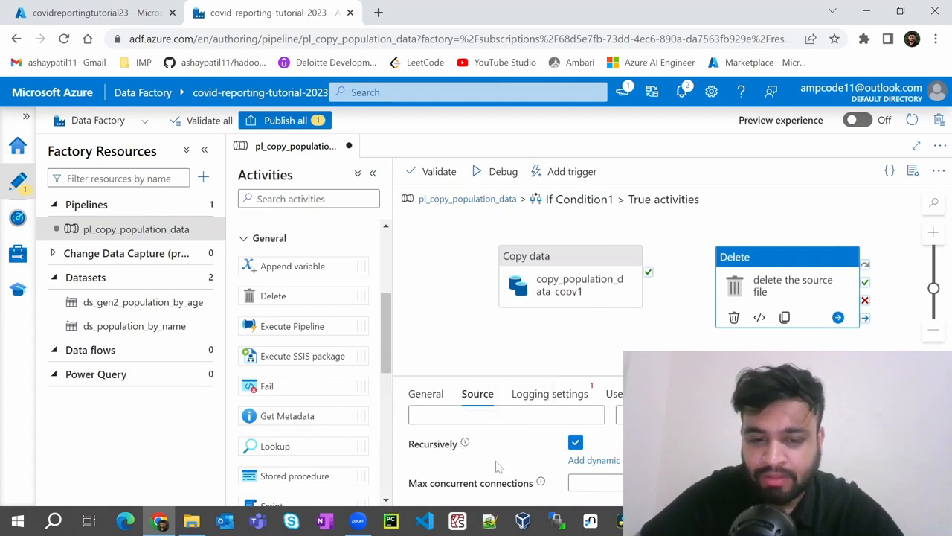
scroll(480, 461, "up", 2)
scroll(479, 454, "down", 2)
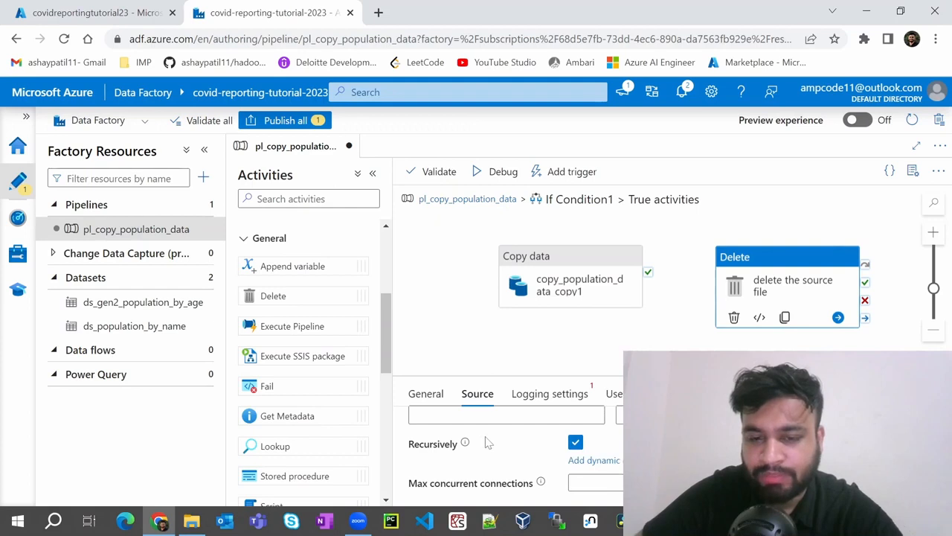
Step: Review the Delete activity's logging settings and linked service choices, and disable logging
left_click(556, 393)
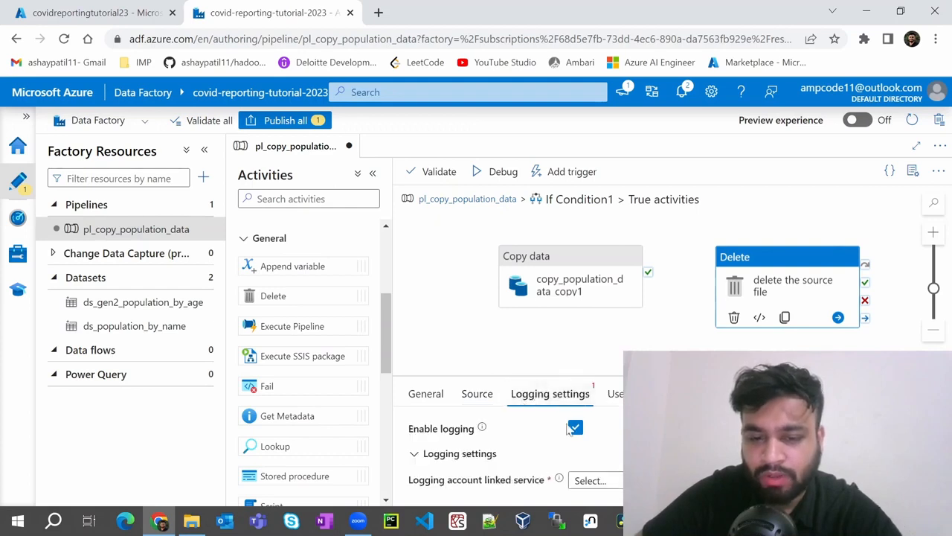
mouse_move(482, 428)
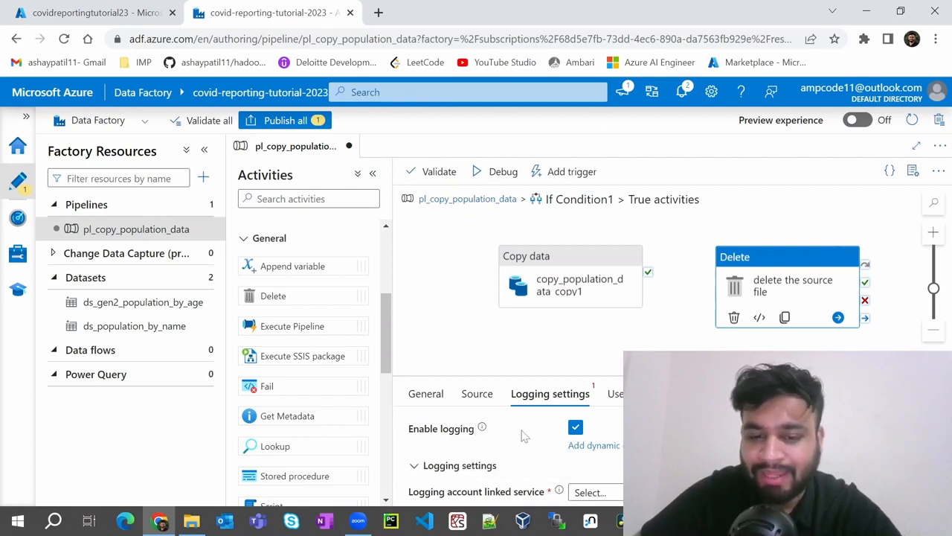
scroll(475, 484, "down", 1)
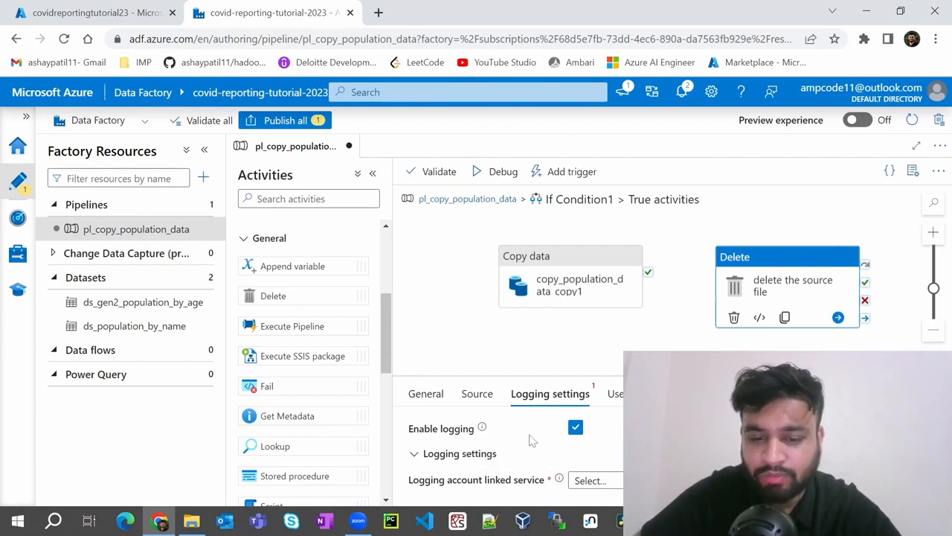
left_click(603, 480)
scroll(590, 473, "down", 2)
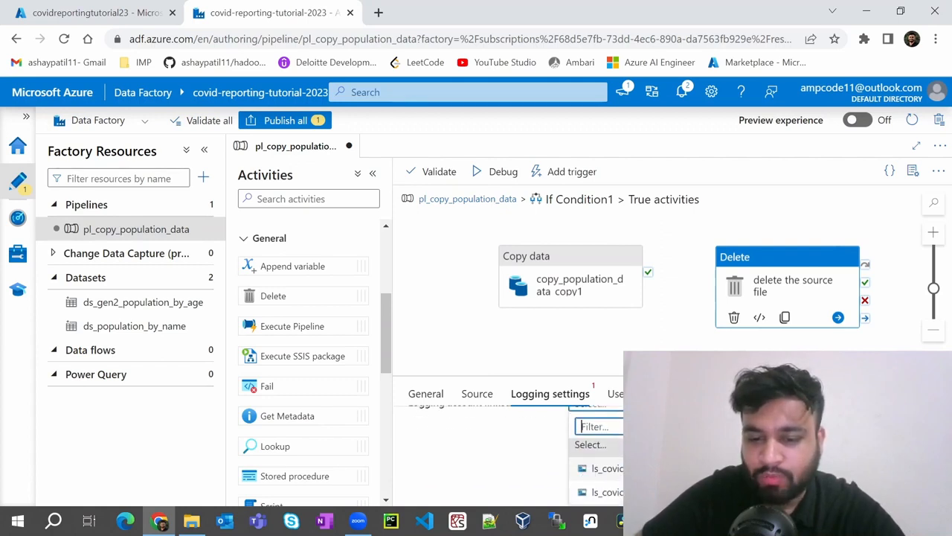
scroll(504, 453, "up", 3)
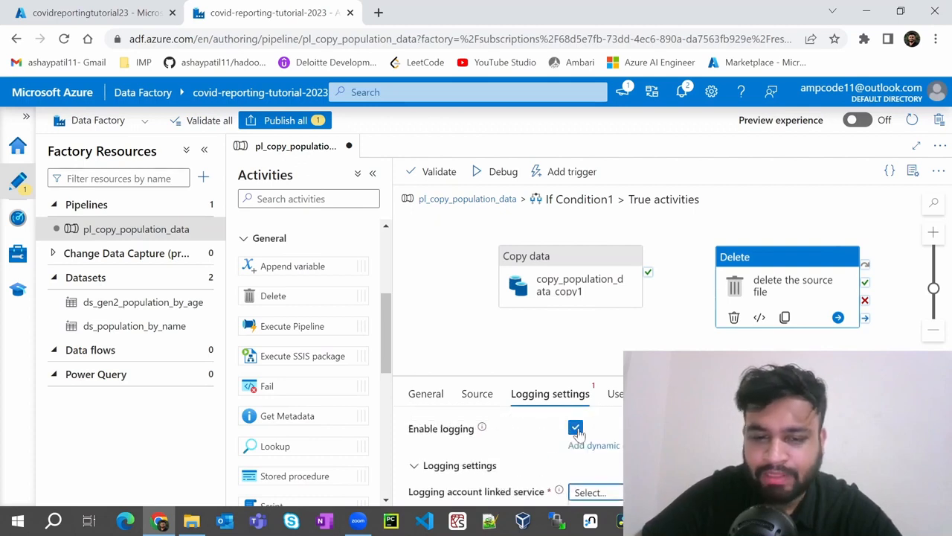
left_click(576, 428)
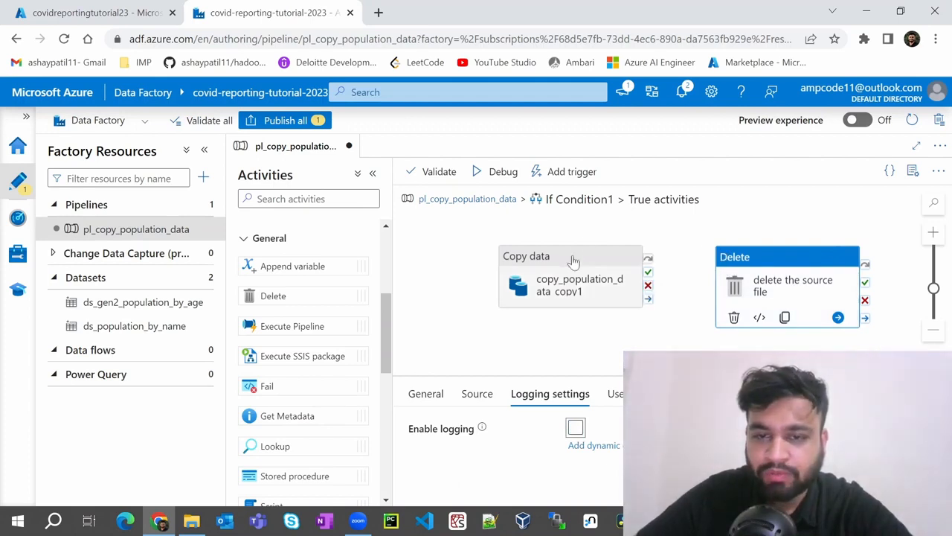
Step: Connect copy_population_data_copy1 to the Delete activity on success, rearrange the copy activity, and validate the pipeline
left_click_drag(576, 260, 534, 230)
left_click_drag(607, 256, 732, 296)
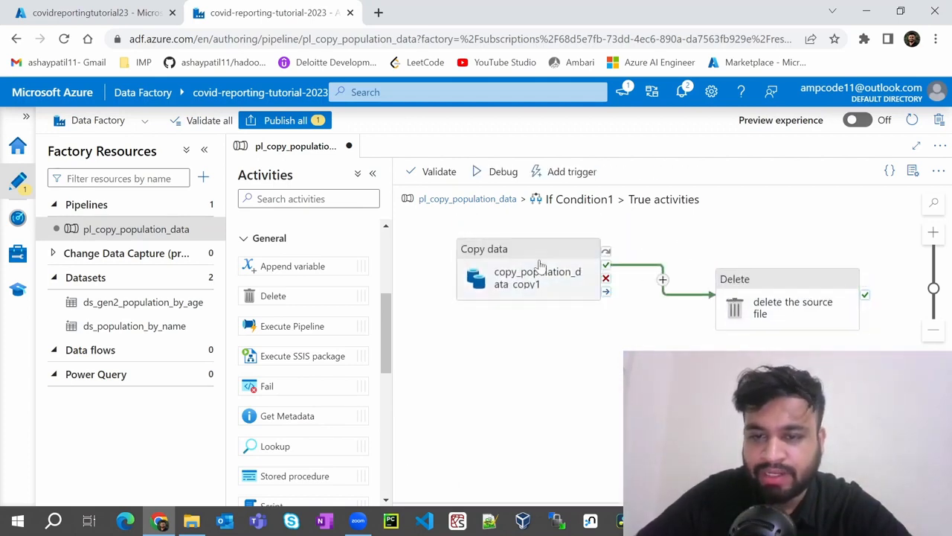
left_click_drag(540, 285, 542, 300)
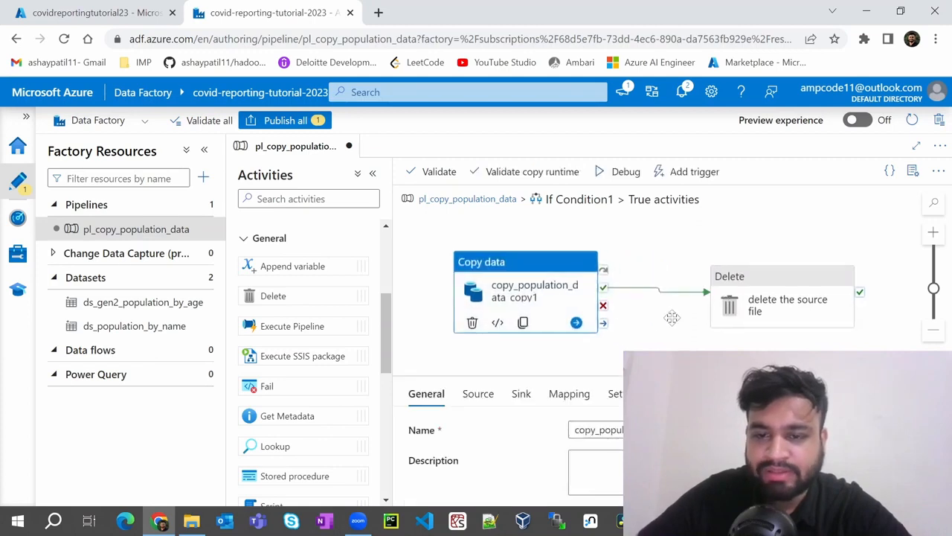
left_click(445, 173)
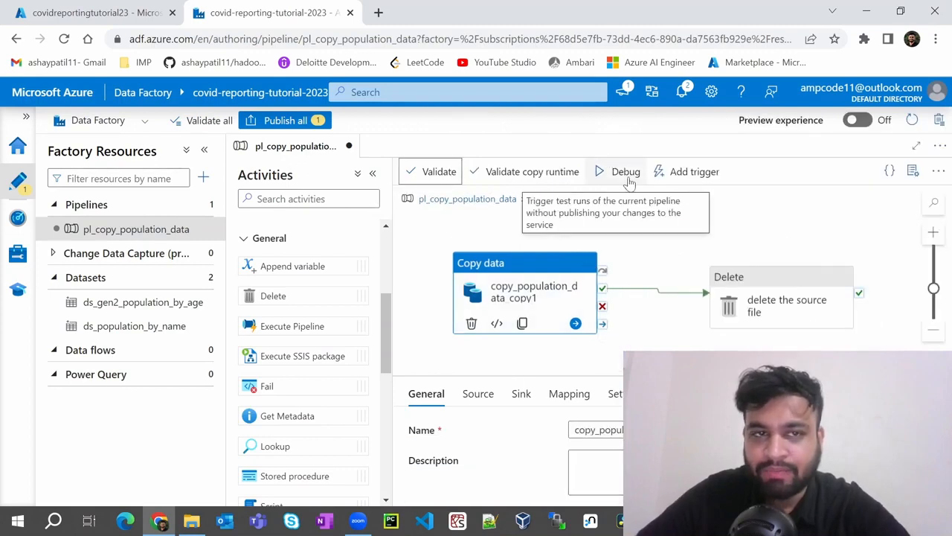
Step: Refresh the population container in the storage account to check the source file, and debug the pipeline in Data Factory
left_click(43, 10)
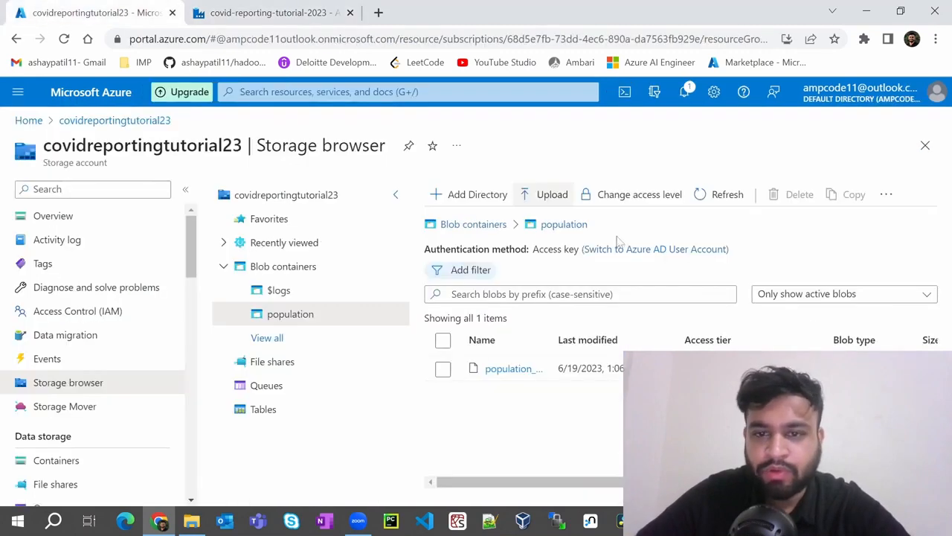
left_click(722, 194)
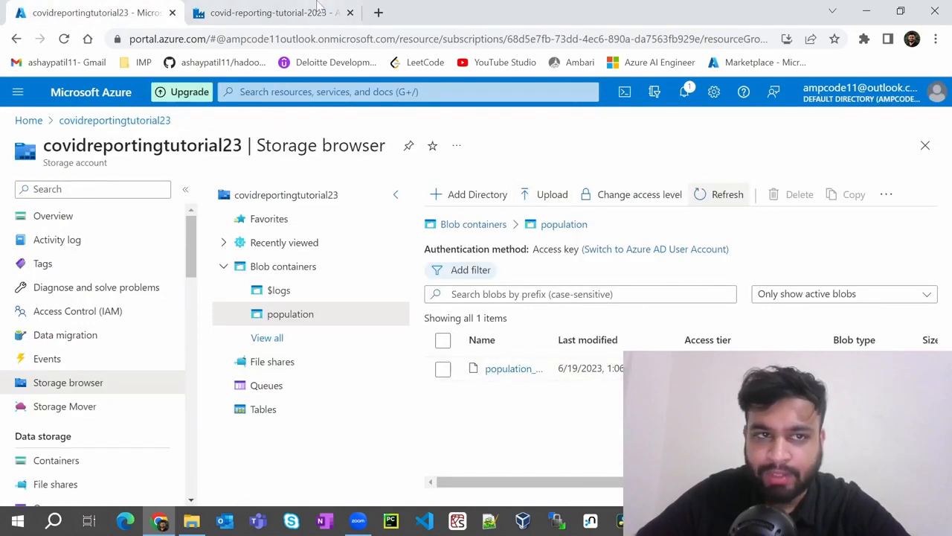
left_click(281, 8)
left_click(628, 171)
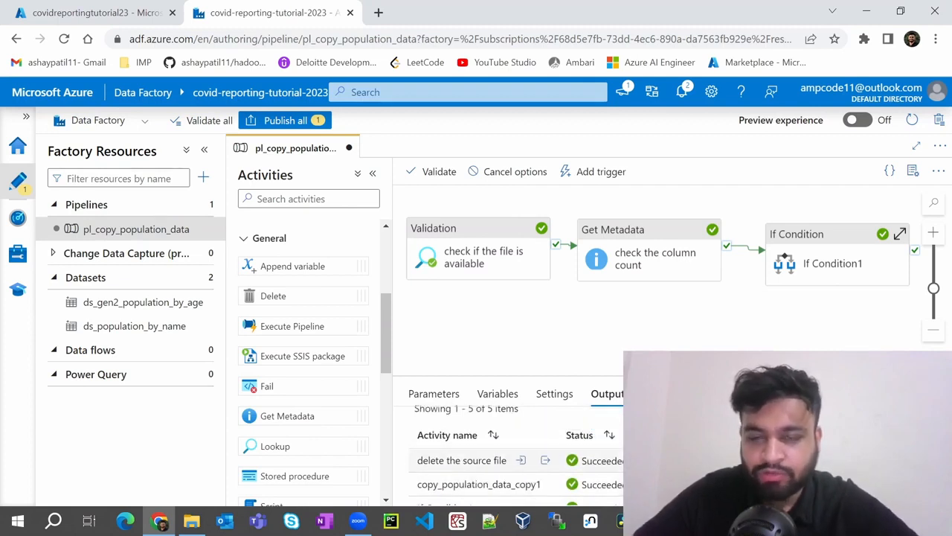
Step: Refresh the population container to check the file's deletion, and publish all pending changes to pl_copy_population_data in Data Factory
key("ctrl+Page_Up")
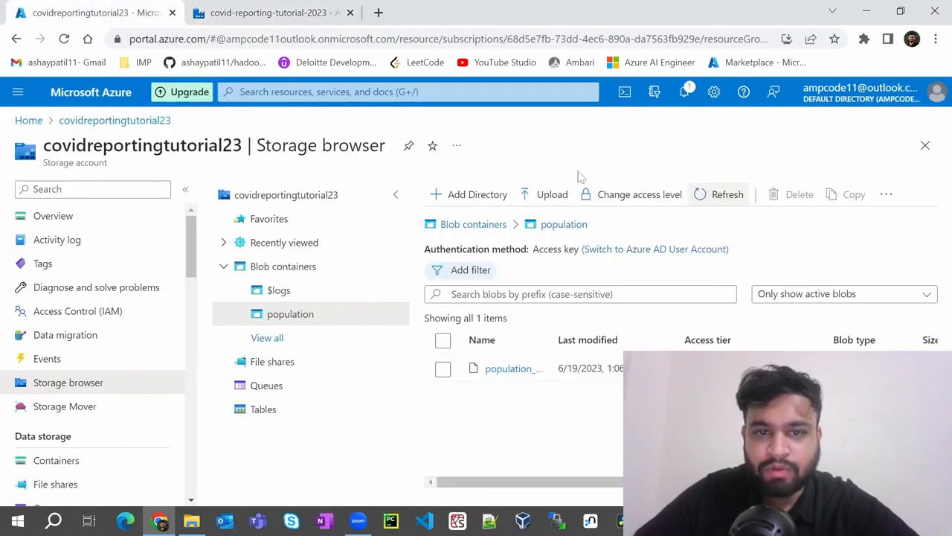
left_click(716, 195)
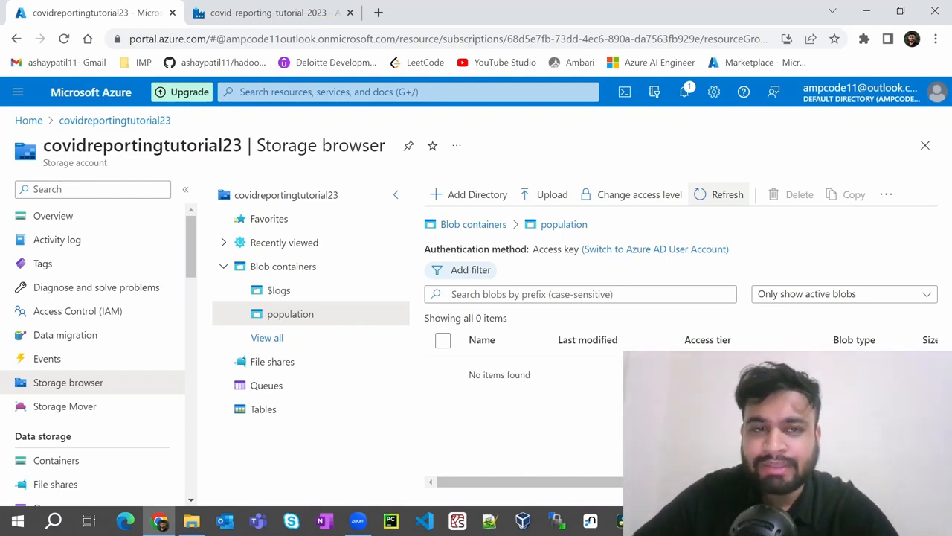
left_click(237, 16)
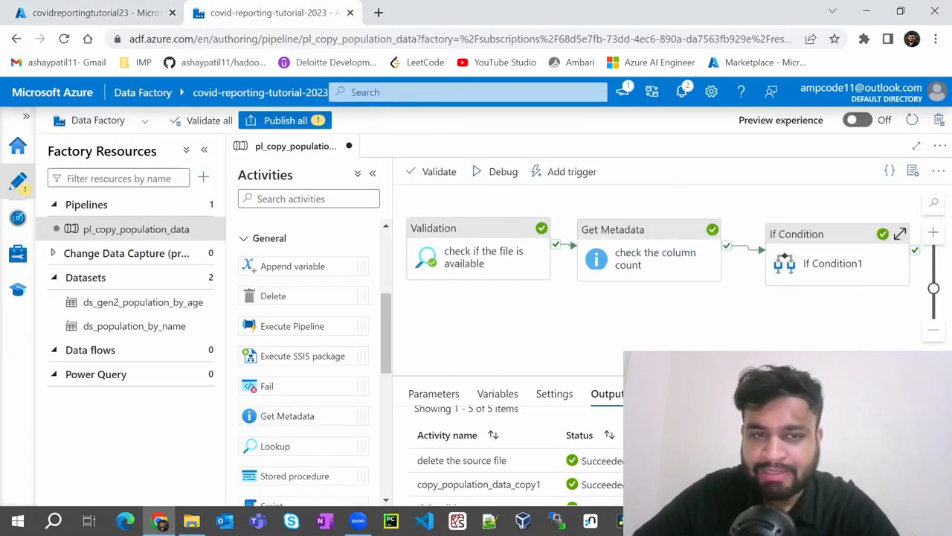
left_click(283, 120)
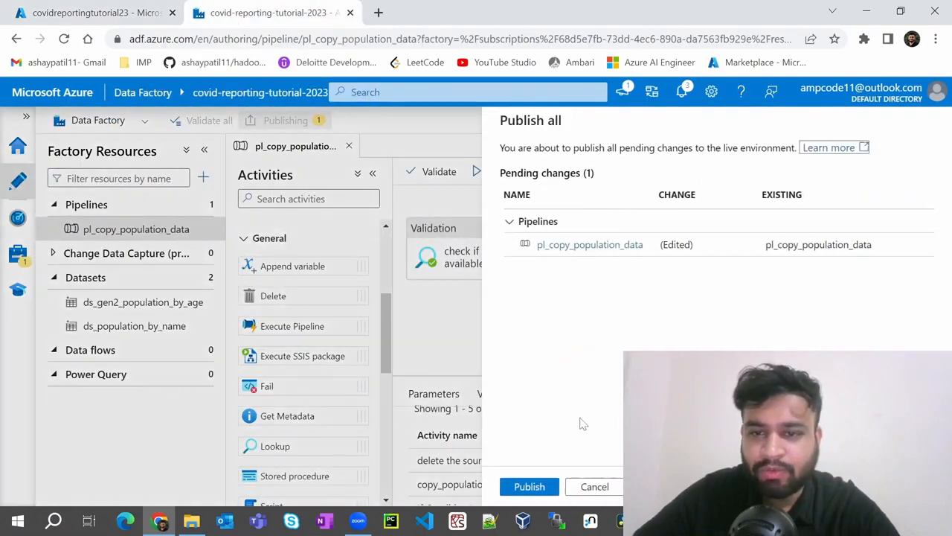
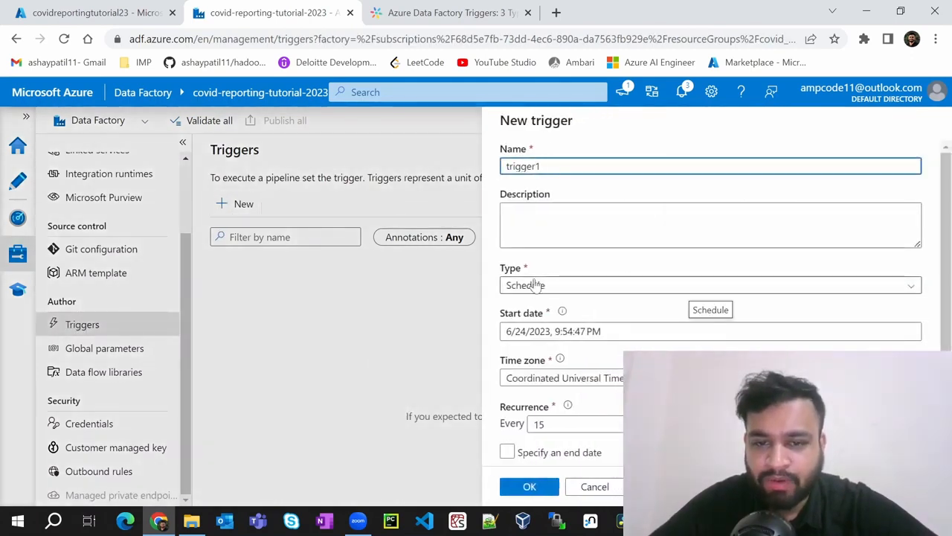
Step: Examine the new trigger's available types and start date picker, keeping the Schedule type and the current start date
left_click(521, 289)
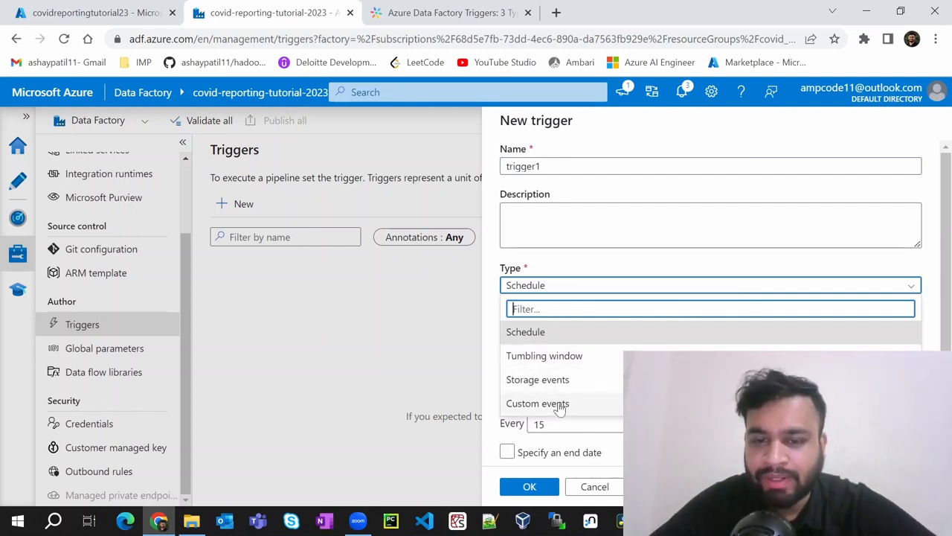
left_click(530, 333)
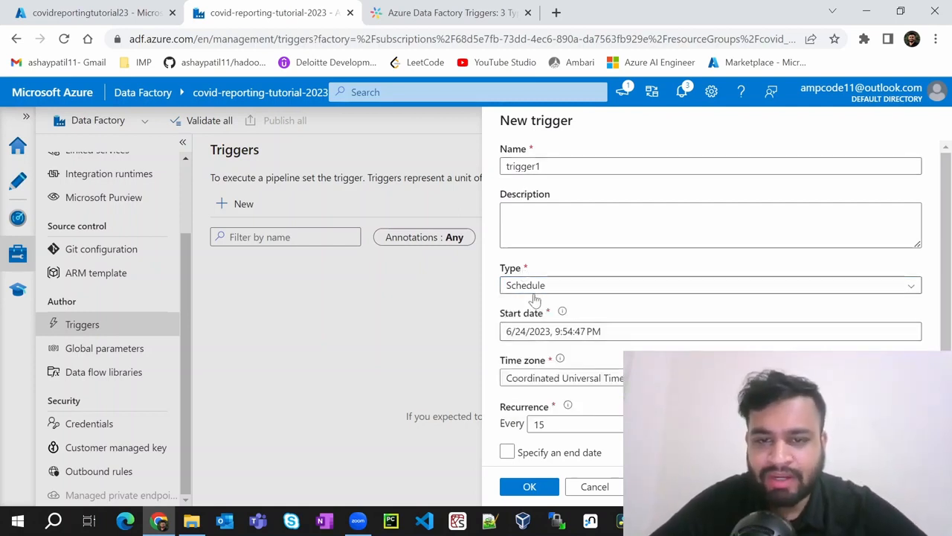
scroll(530, 293, "down", 2)
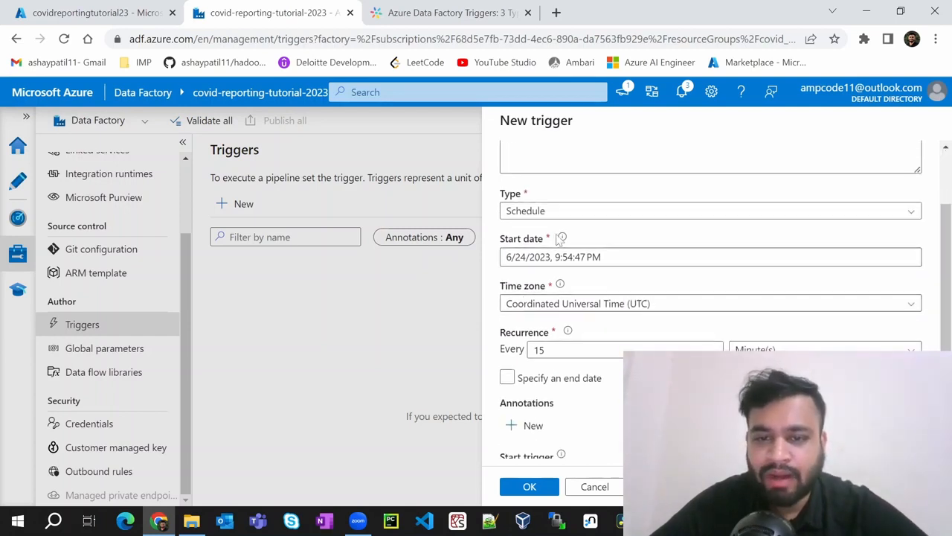
left_click(536, 257)
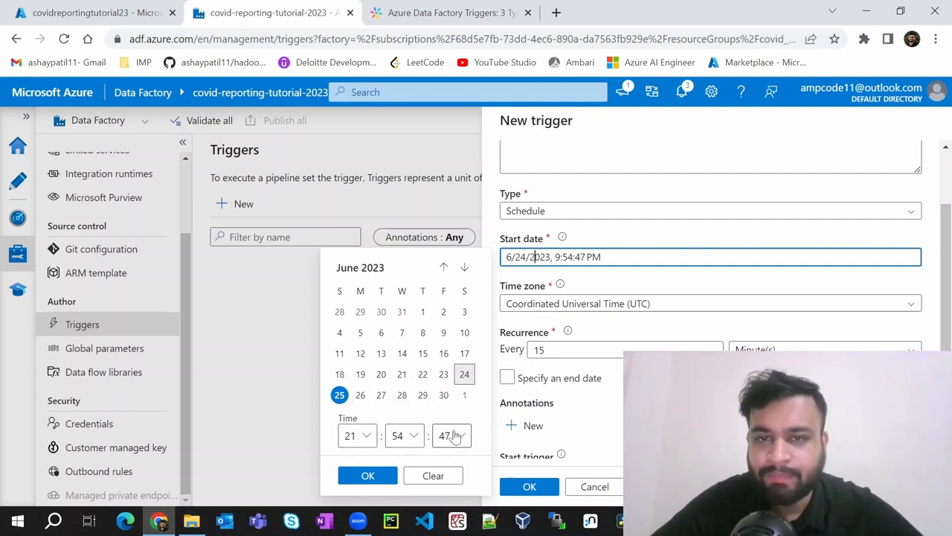
left_click(535, 363)
scroll(581, 320, "down", 1)
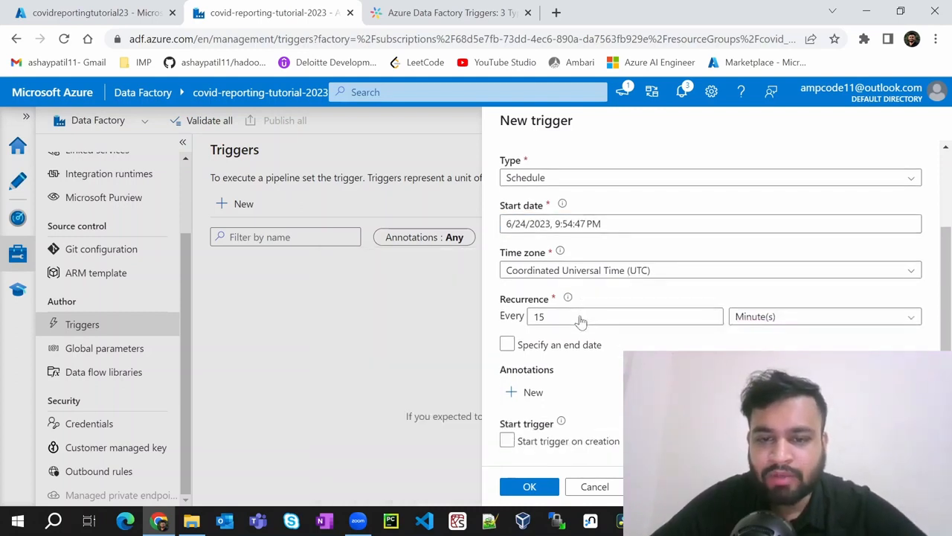
Step: Set the new trigger's time zone to Chennai, Kolkata, Mumbai, New Delhi (UTC+5:30)
left_click(542, 273)
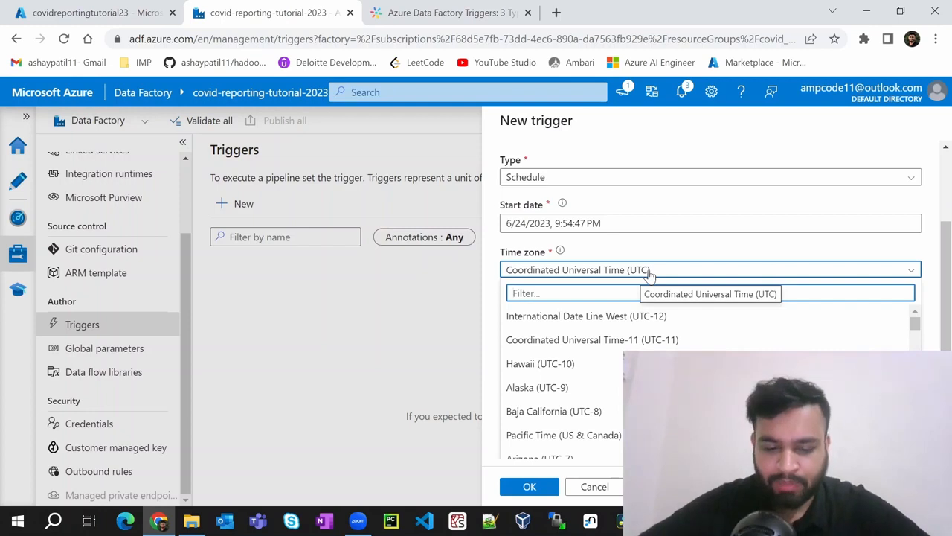
type("ist")
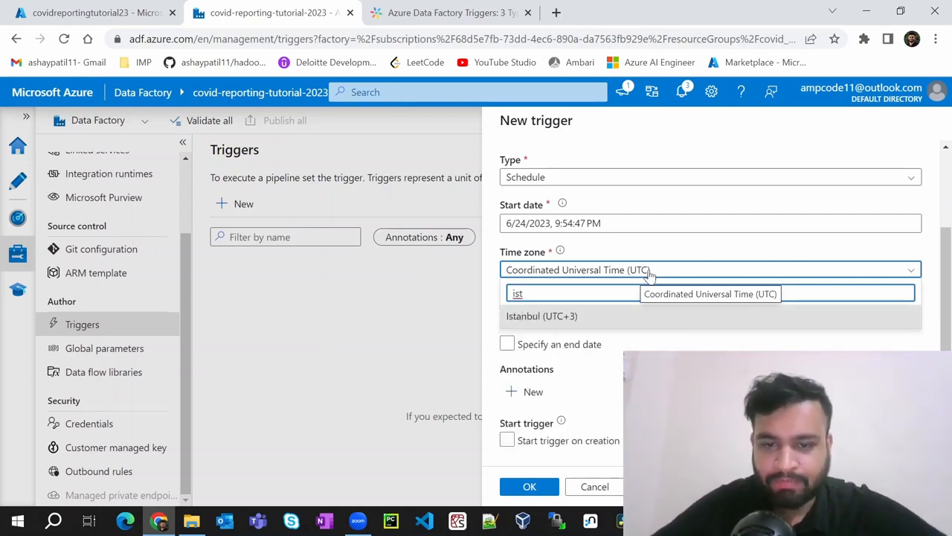
key("BackSpace")
key("BackSpace")
key("BackSpace")
type("chenn")
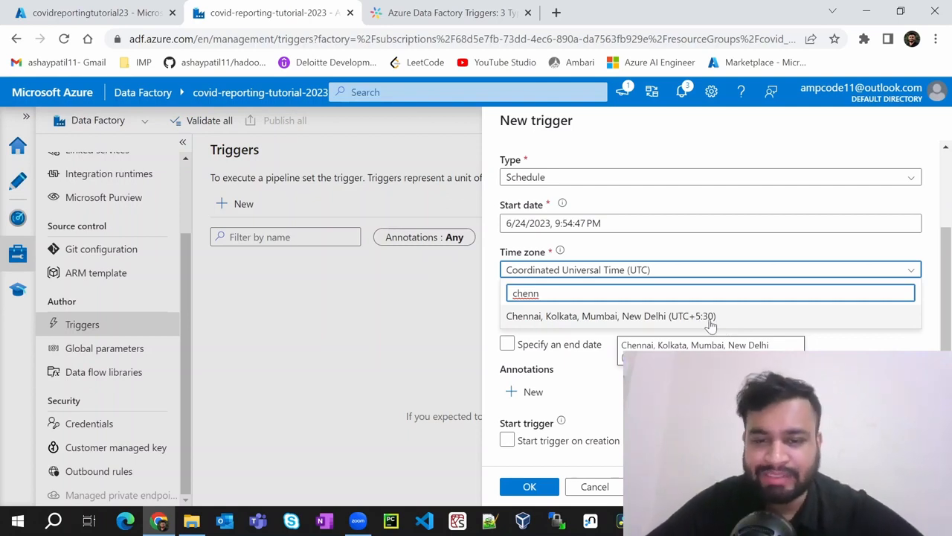
left_click(603, 323)
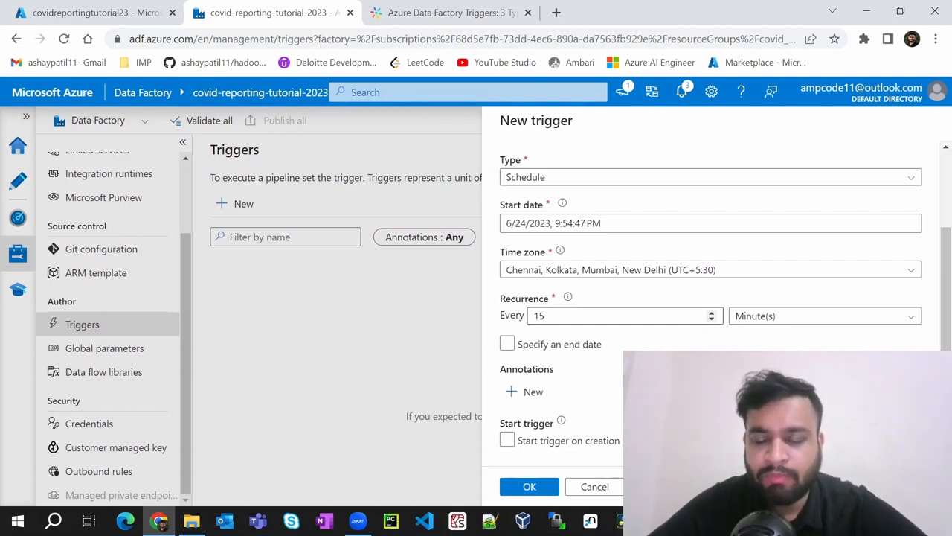
Step: Set the schedule trigger's recurrence to every 24 hours
left_click(547, 316)
key("ctrl+a")
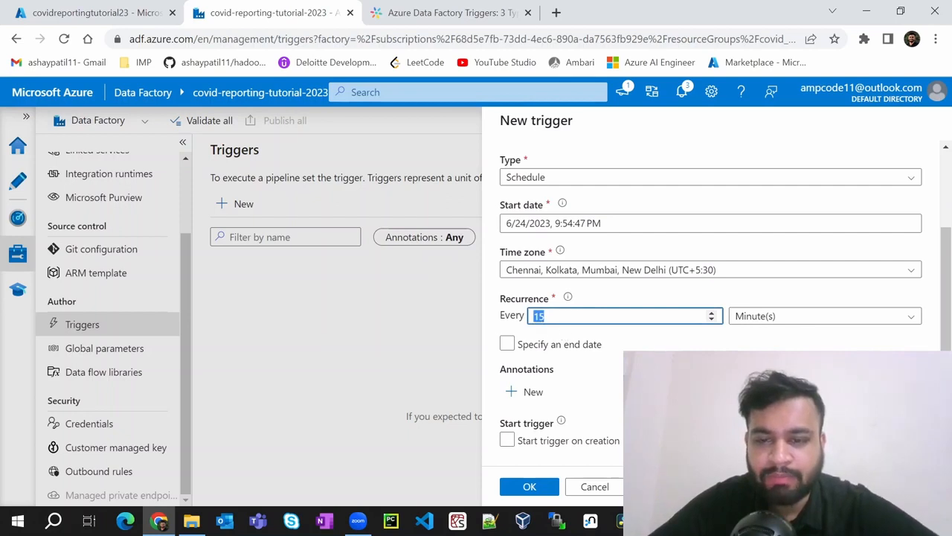
left_click(821, 320)
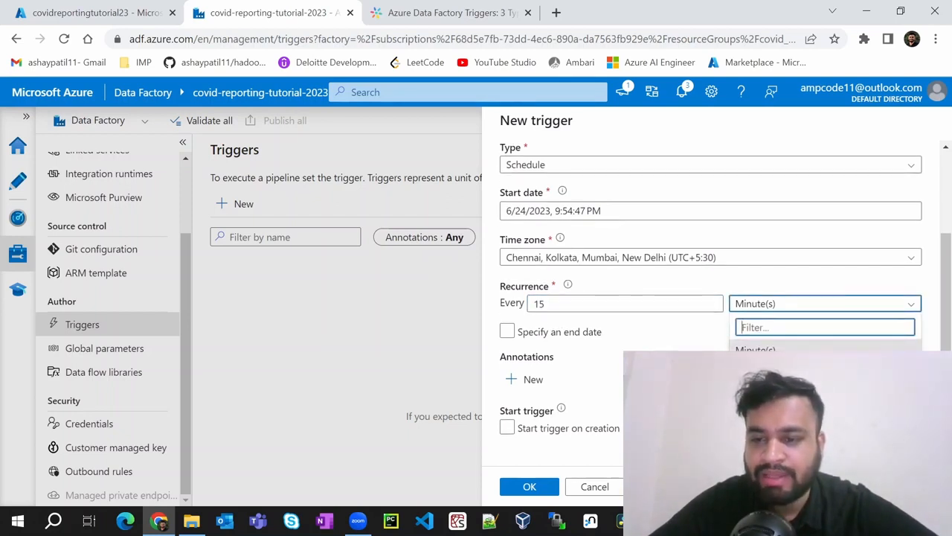
key("Down")
key("Return")
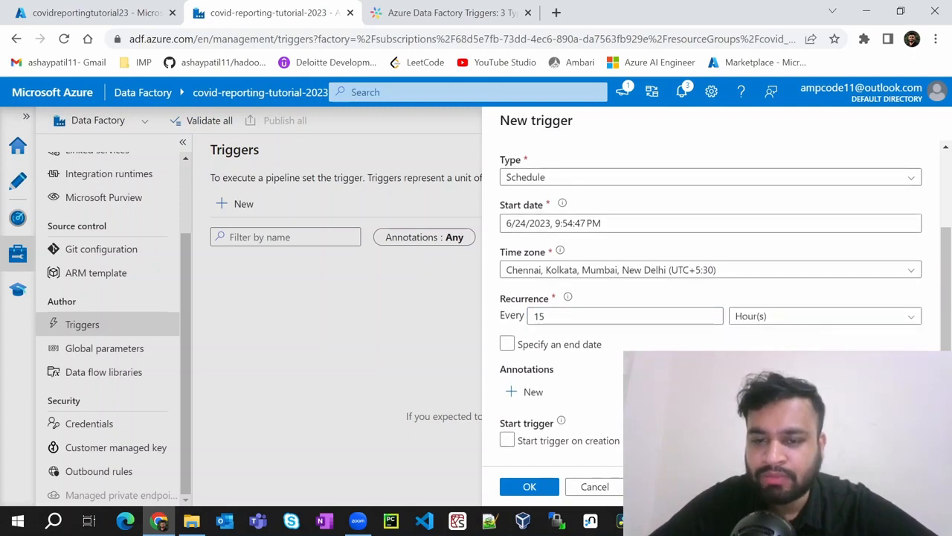
left_click(554, 315)
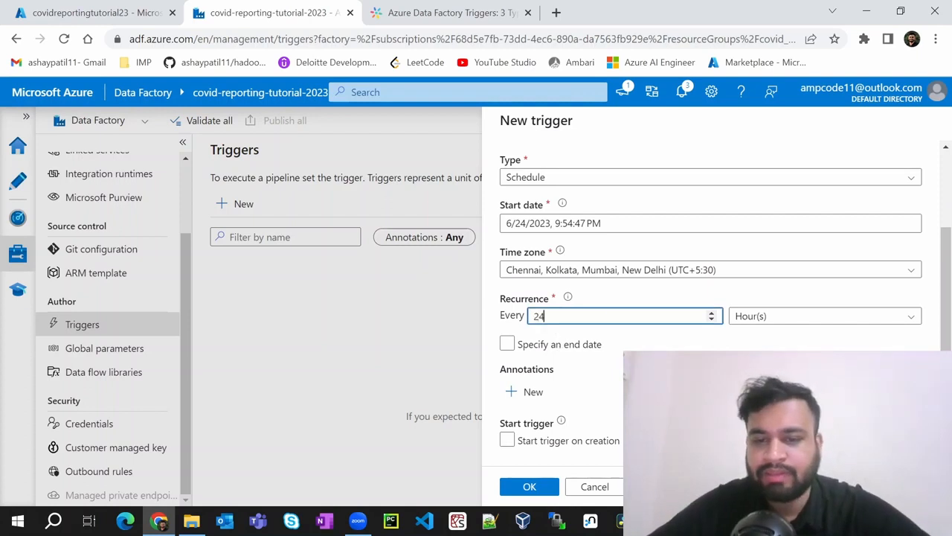
Step: Examine the schedule trigger's end date option, leaving it disabled
left_click(507, 344)
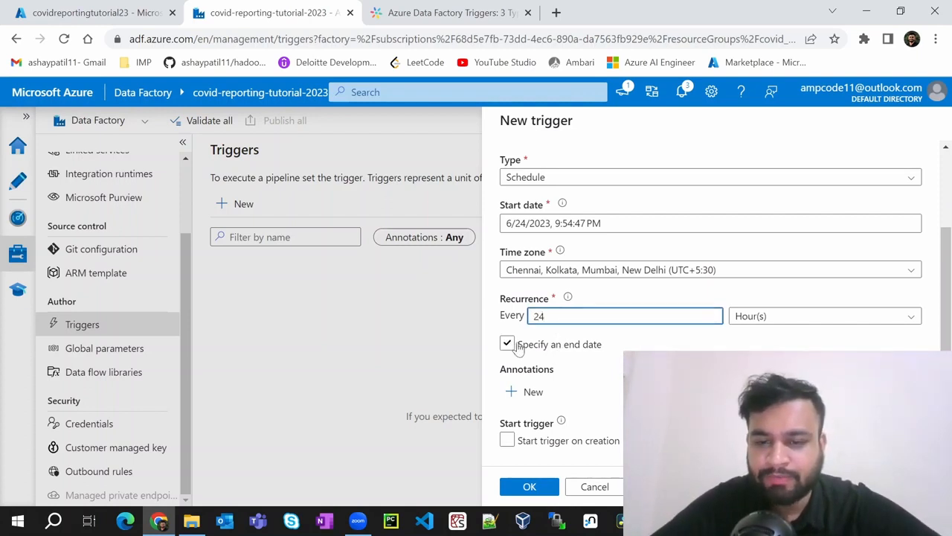
left_click(507, 344)
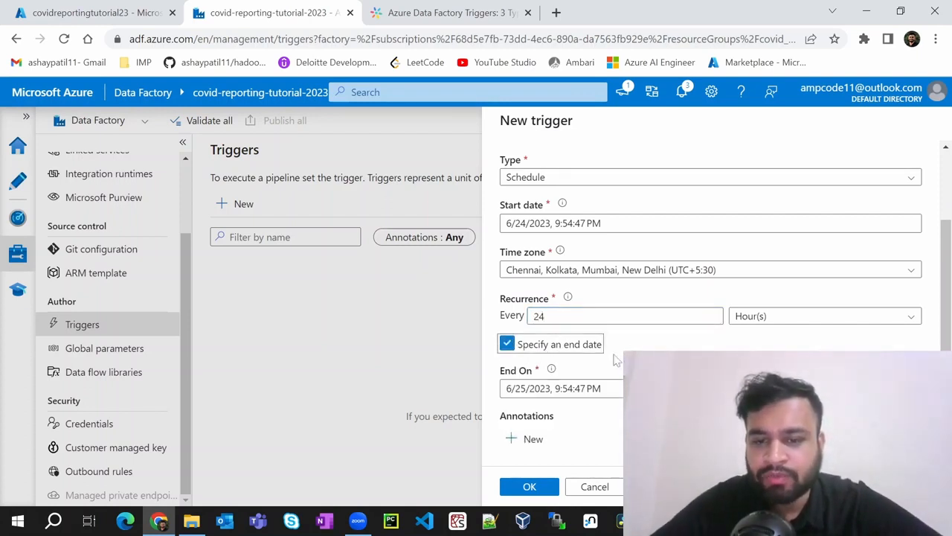
left_click(506, 299)
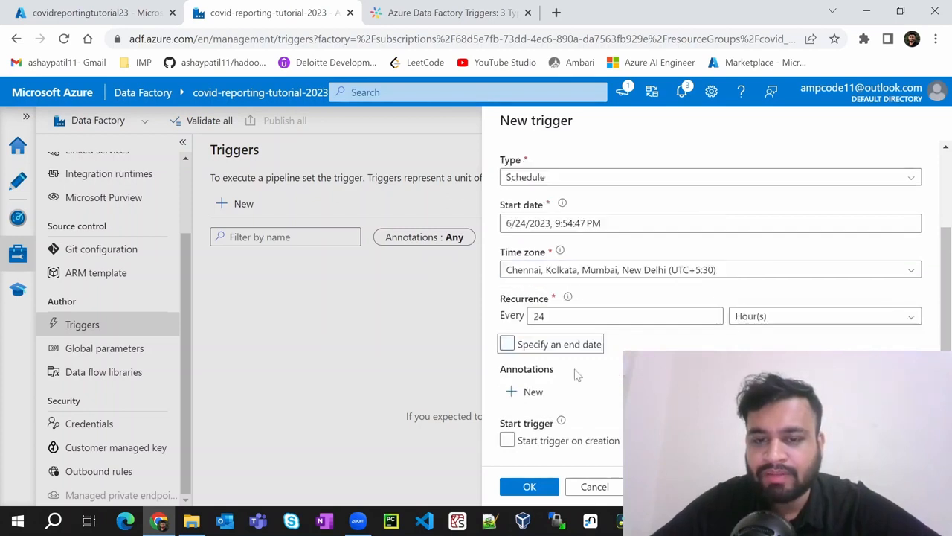
left_click(507, 343)
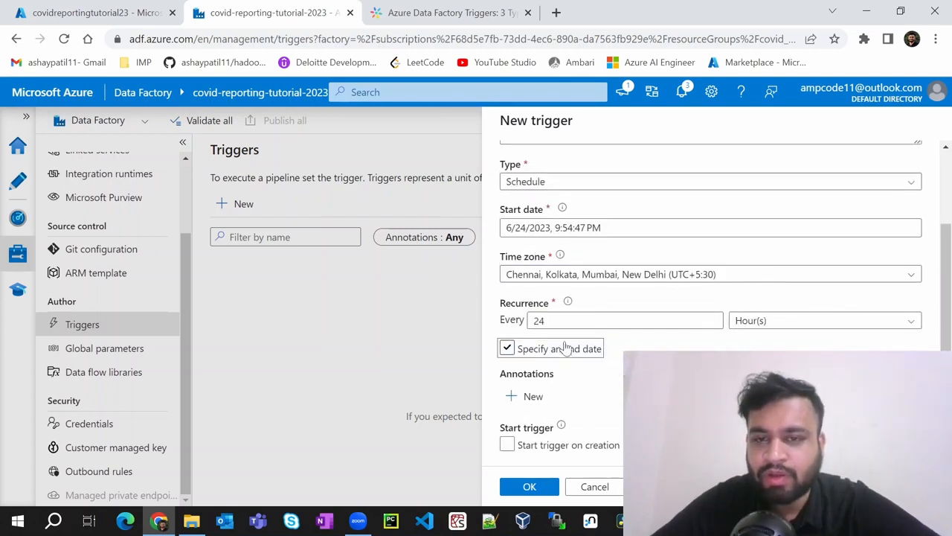
left_click(507, 343)
Step: Switch the trigger type to Tumbling window and review its start date and recurrence settings
left_click(546, 290)
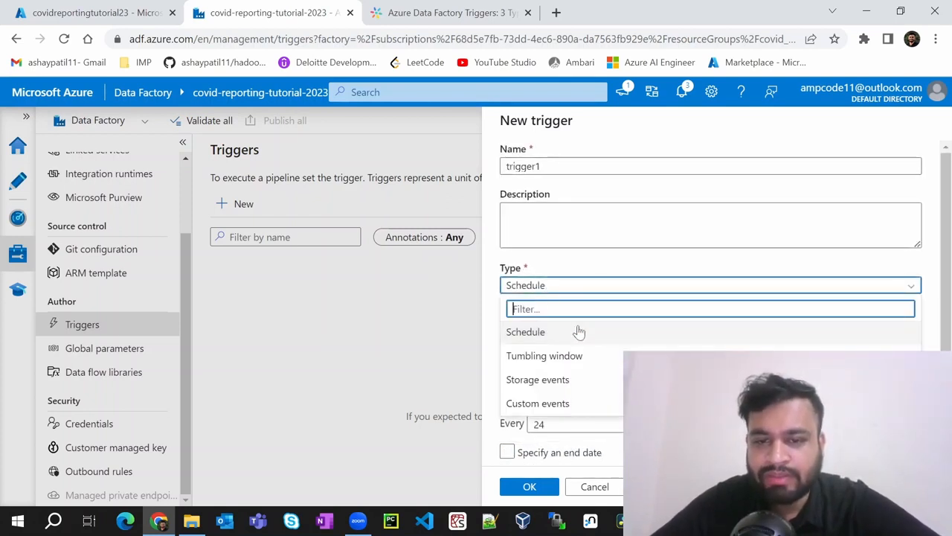
left_click(545, 357)
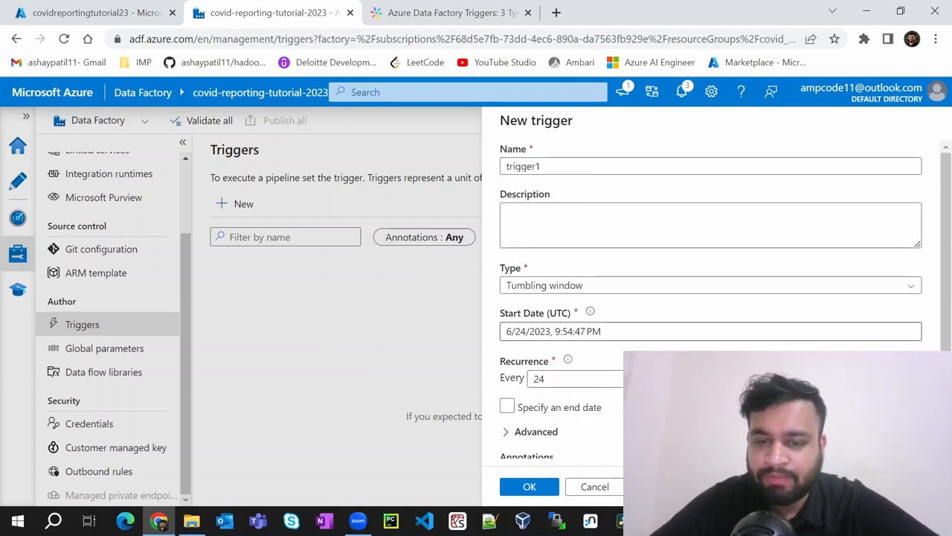
scroll(595, 336, "down", 1)
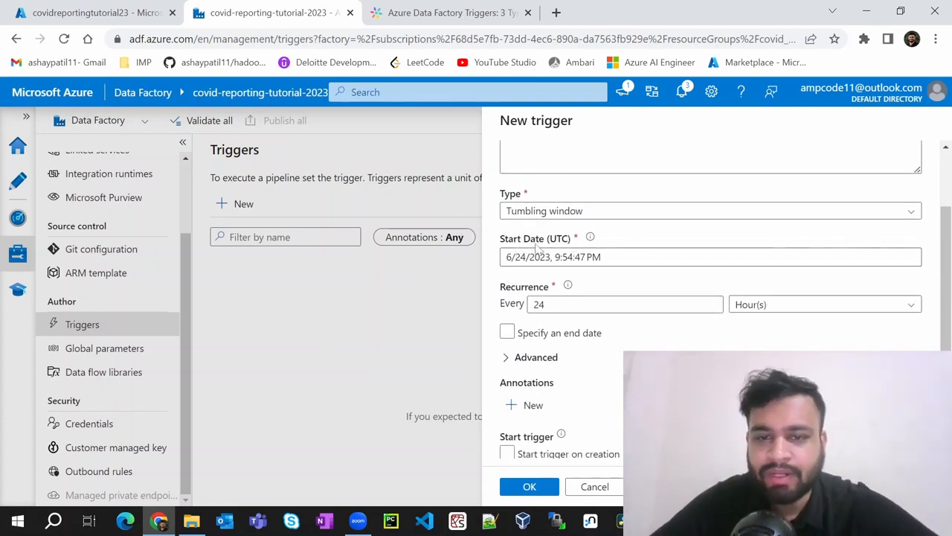
left_click(542, 257)
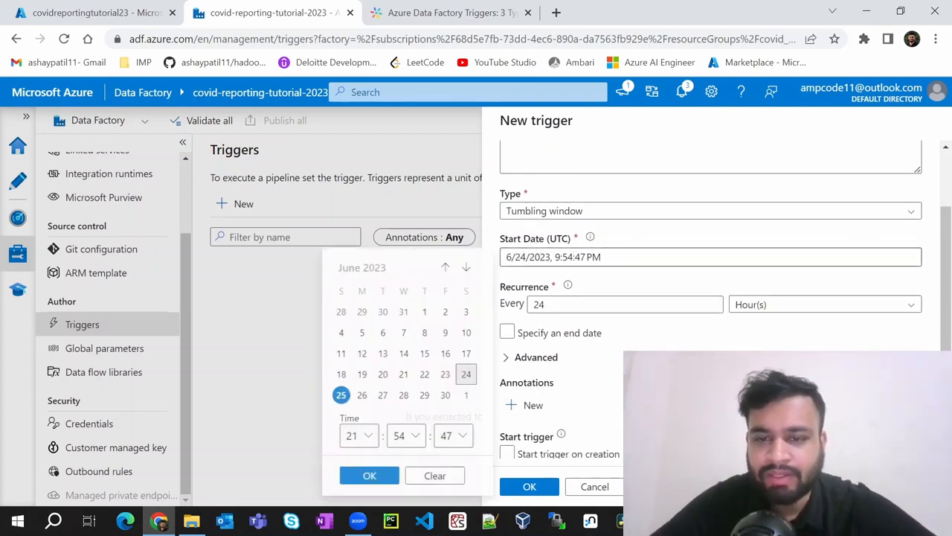
left_click(700, 282)
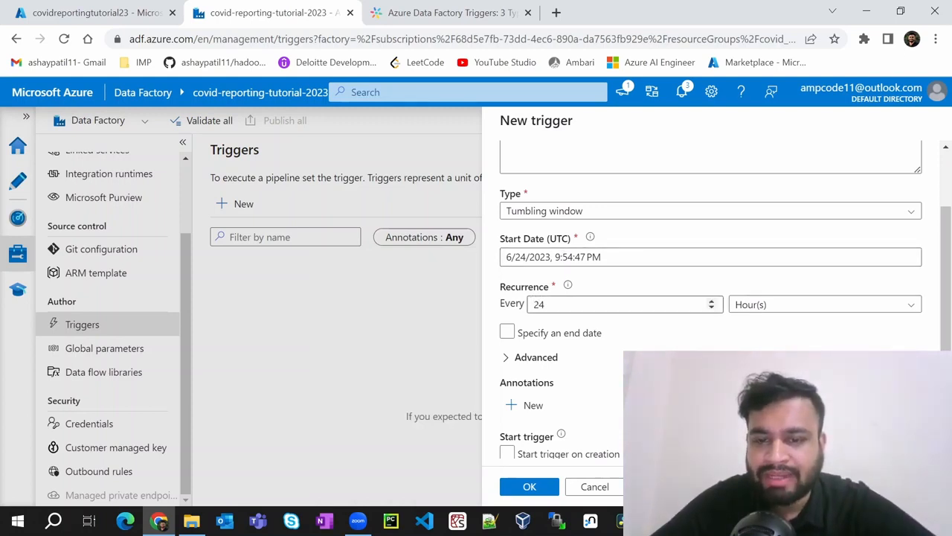
left_click(545, 304)
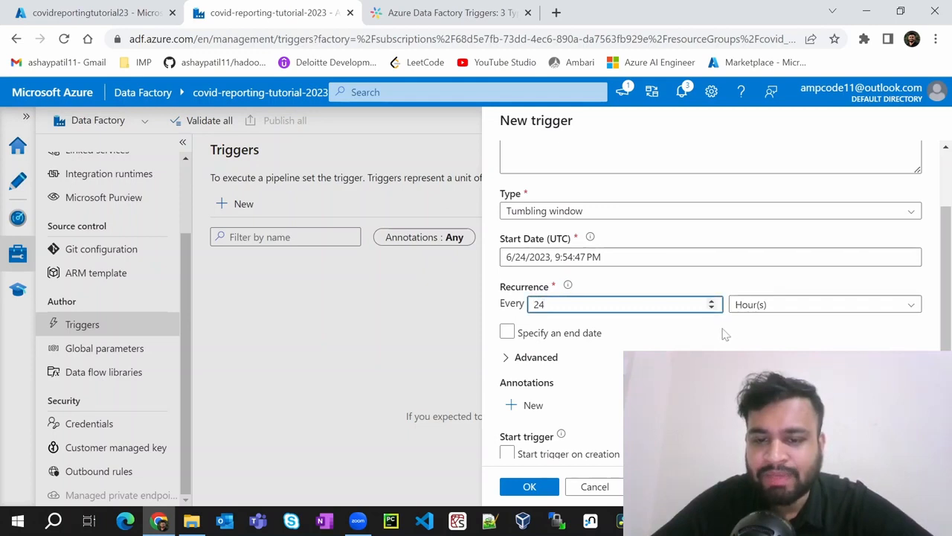
Step: Examine the tumbling window trigger's advanced settings, including dependencies, delay, max concurrency and retry policy
scroll(582, 290, "up", 1)
left_click(583, 289)
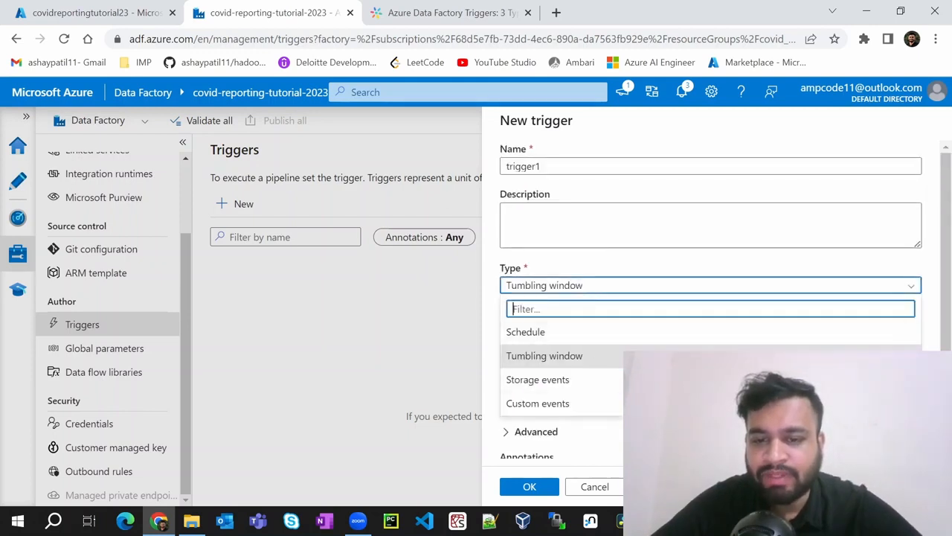
key("Escape")
scroll(608, 410, "down", 1)
left_click(550, 346)
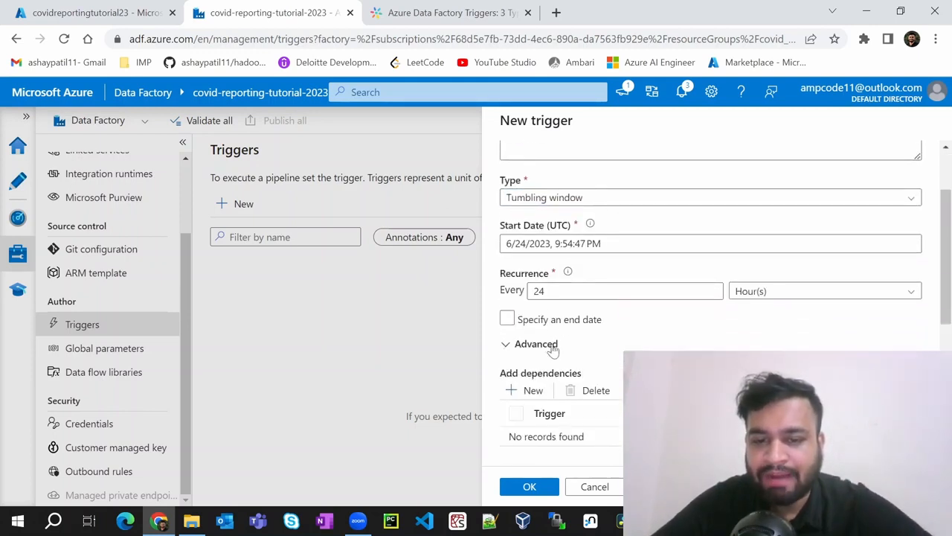
scroll(586, 357, "down", 1)
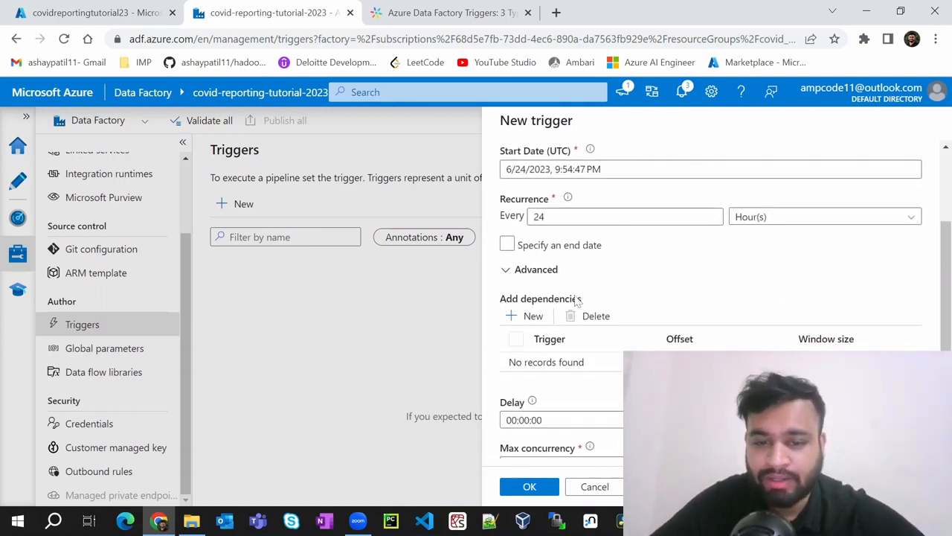
scroll(607, 311, "down", 1)
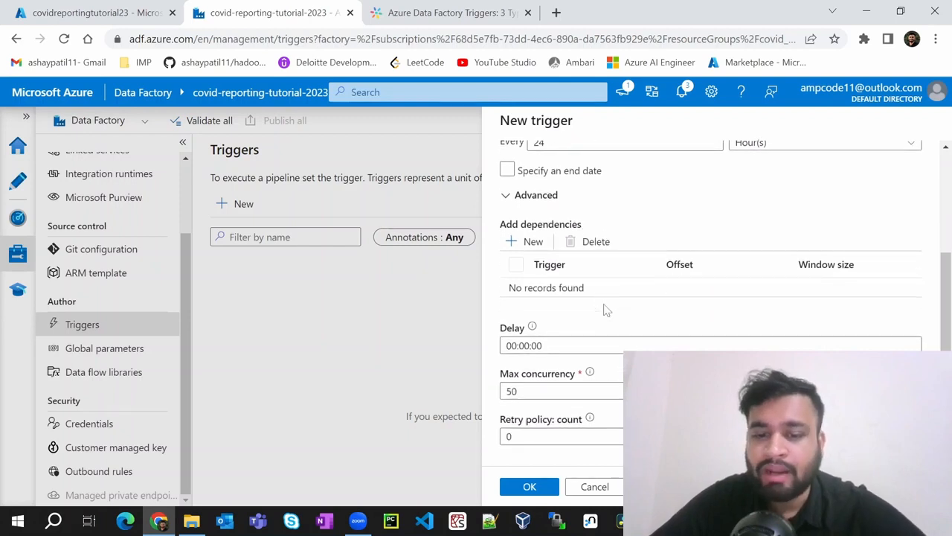
scroll(606, 311, "down", 1)
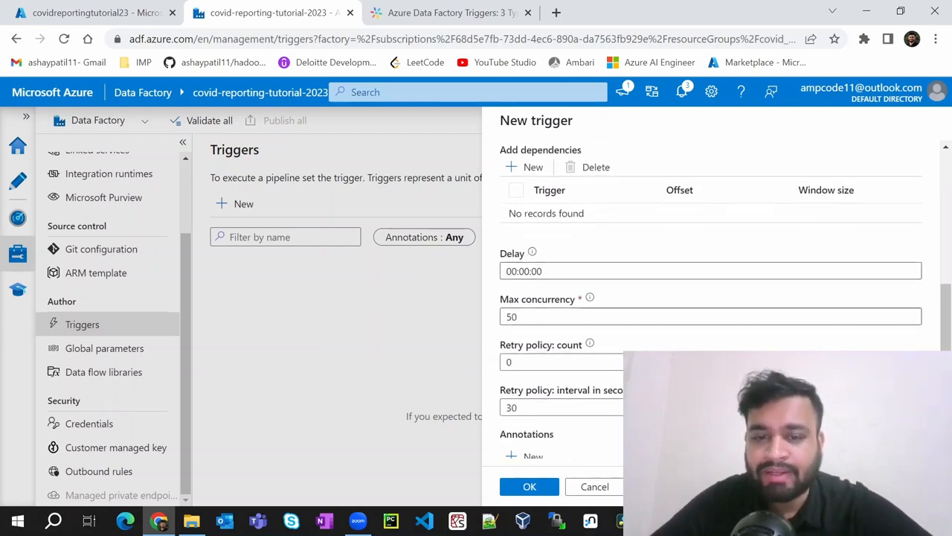
scroll(587, 384, "down", 1)
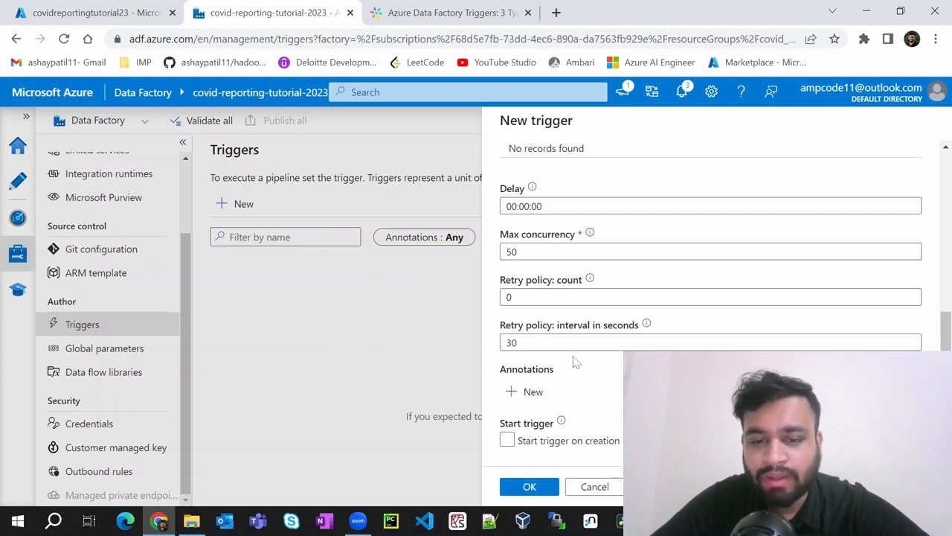
Step: Switch the trigger type to Storage events and choose the covidreportingtutorial23 storage account from the Free Trial subscription
scroll(573, 360, "up", 4)
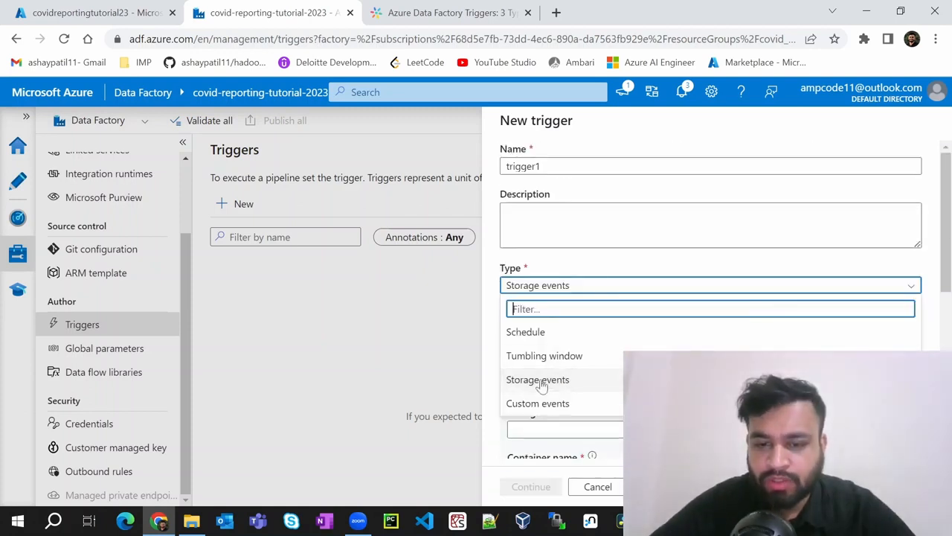
left_click(540, 381)
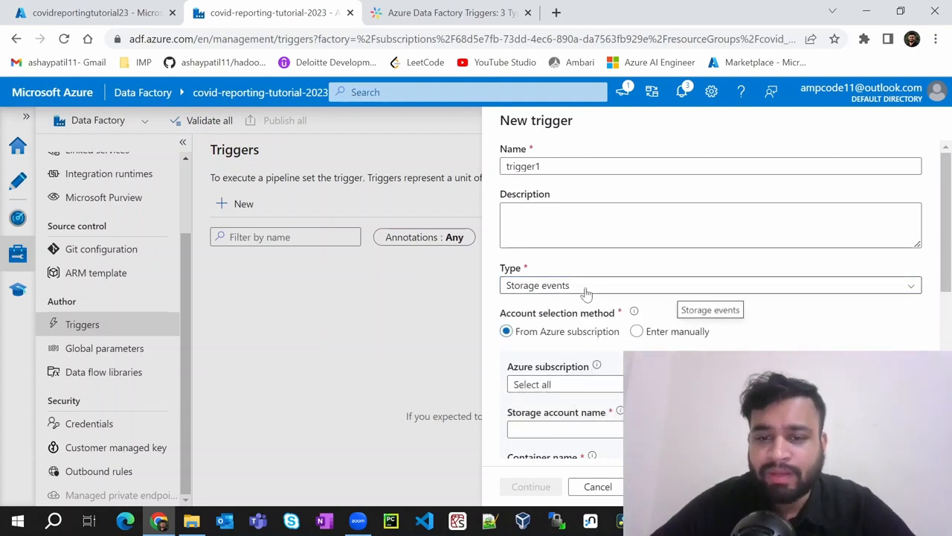
scroll(552, 284, "down", 1)
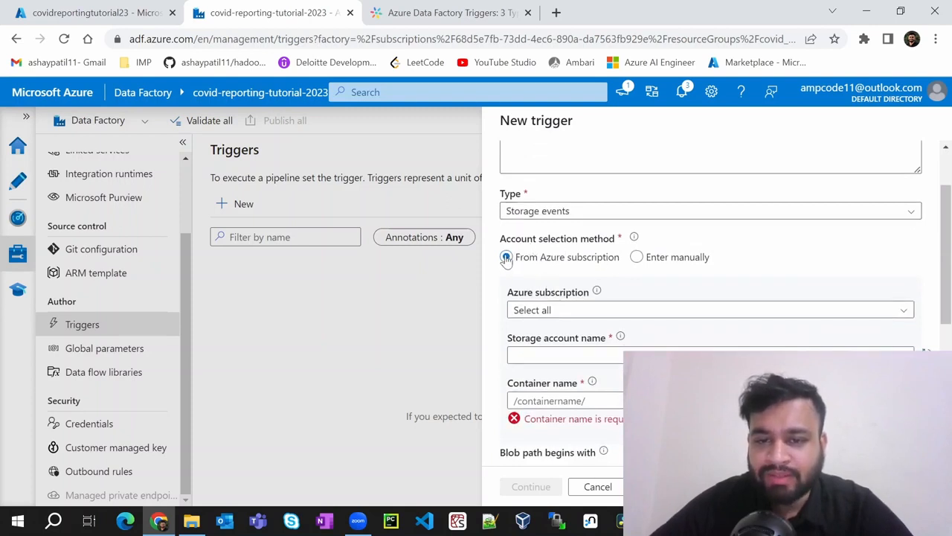
scroll(546, 253, "down", 1)
left_click(565, 236)
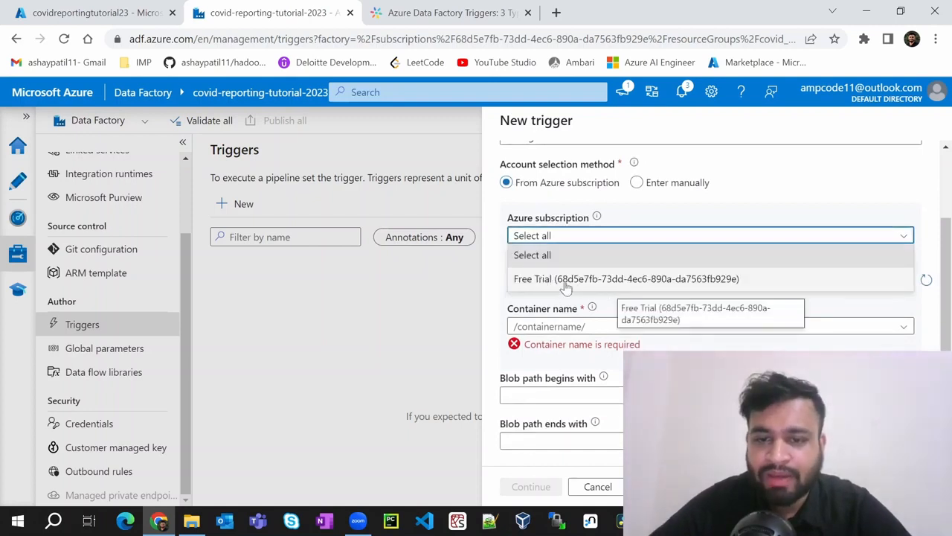
left_click(567, 286)
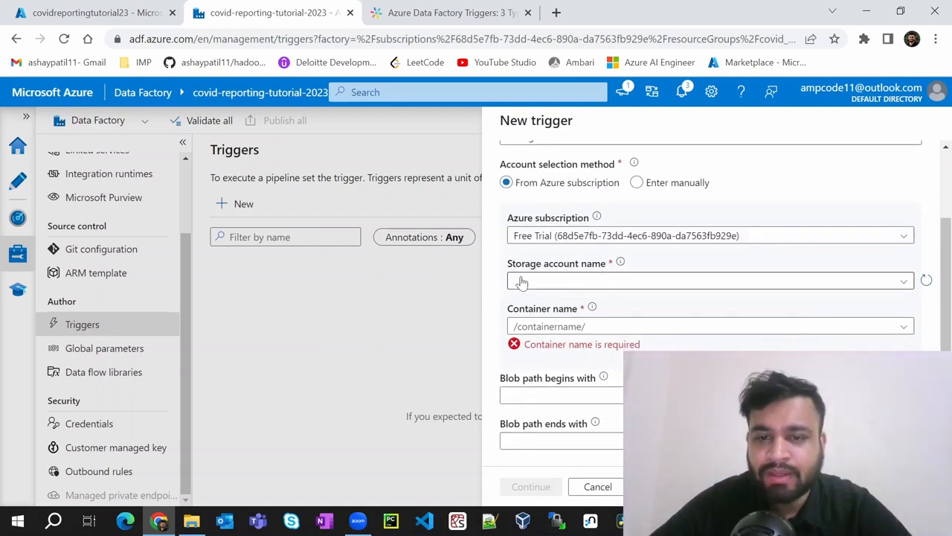
left_click(544, 281)
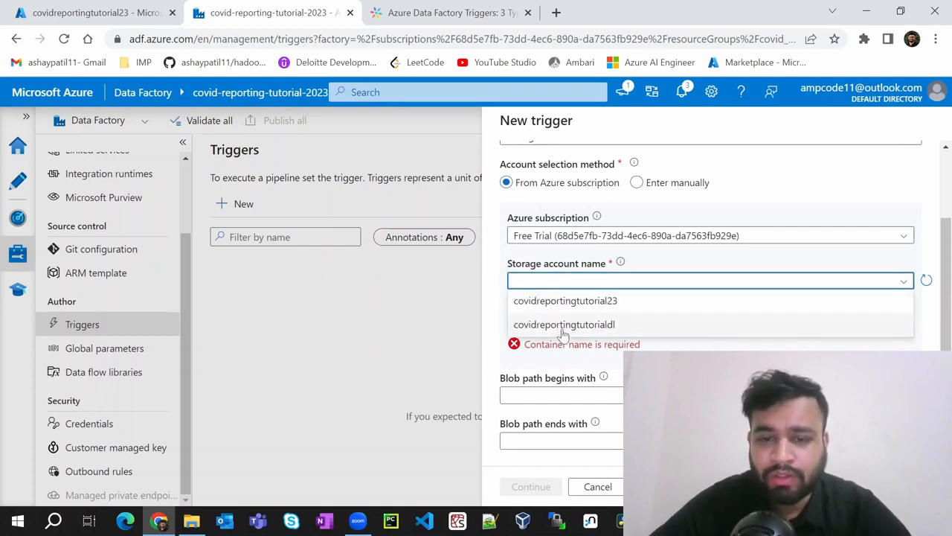
left_click(636, 305)
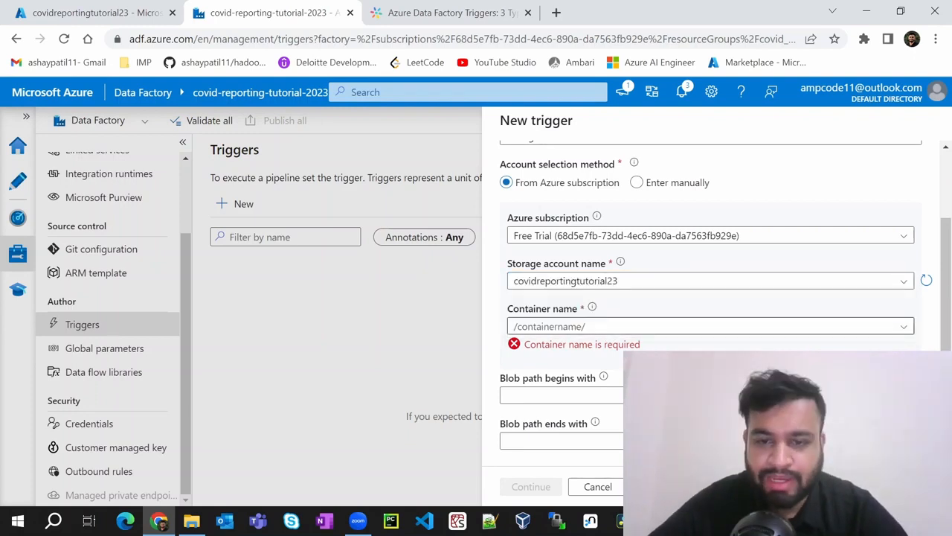
Step: Examine the storage event trigger's container name, blob path prefix and suffix, and event options, leaving them unset
scroll(550, 216, "down", 1)
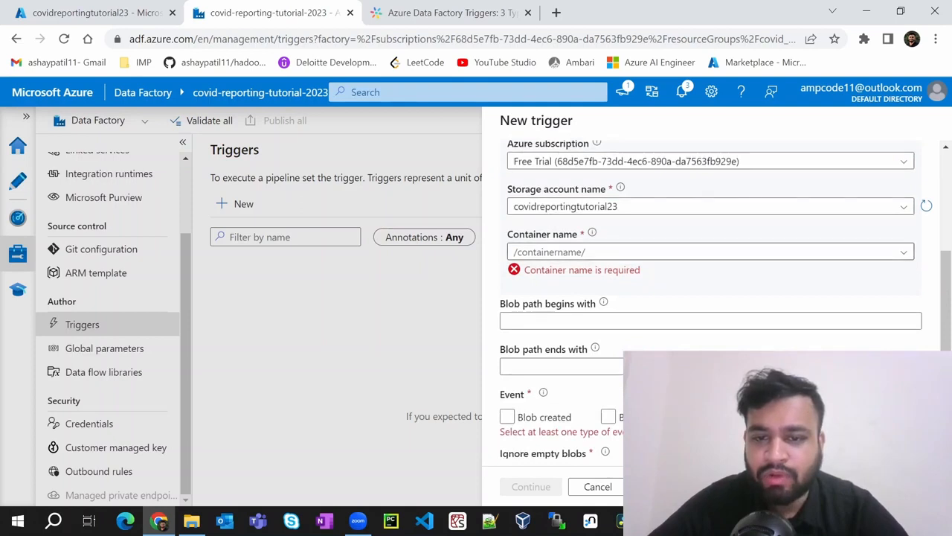
left_click(550, 251)
scroll(565, 261, "down", 1)
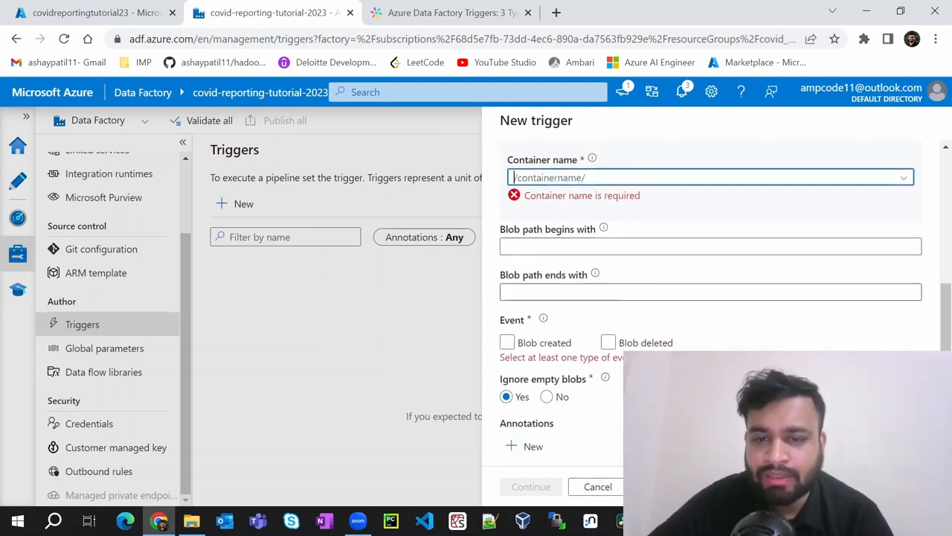
left_click(679, 223)
left_click(636, 246)
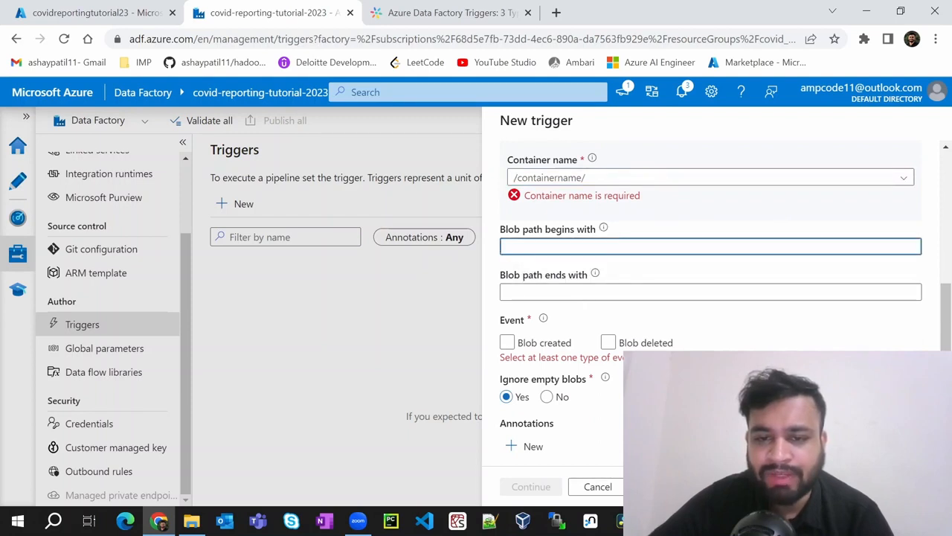
left_click(565, 293)
scroll(509, 335, "down", 1)
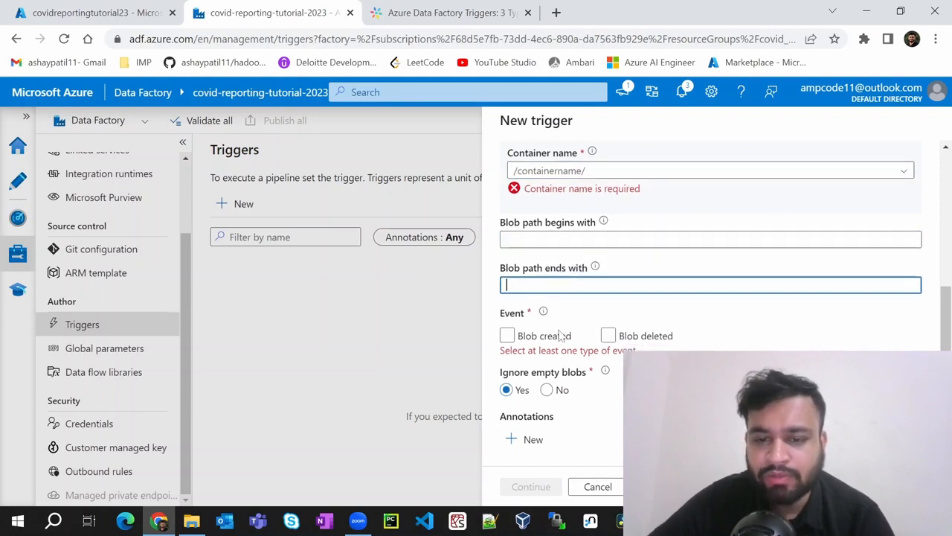
Step: Select both Blob created and Blob deleted as the storage event trigger's events
left_click(507, 292)
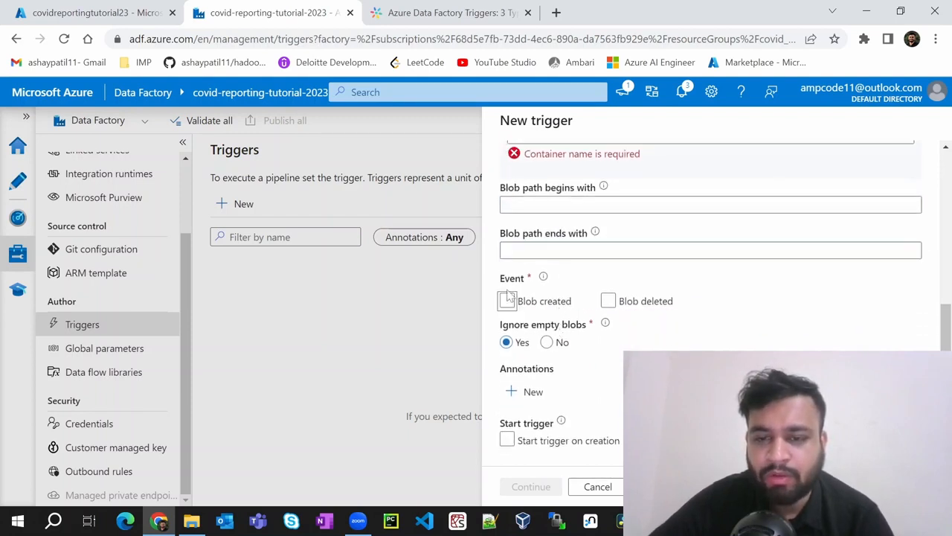
left_click(608, 301)
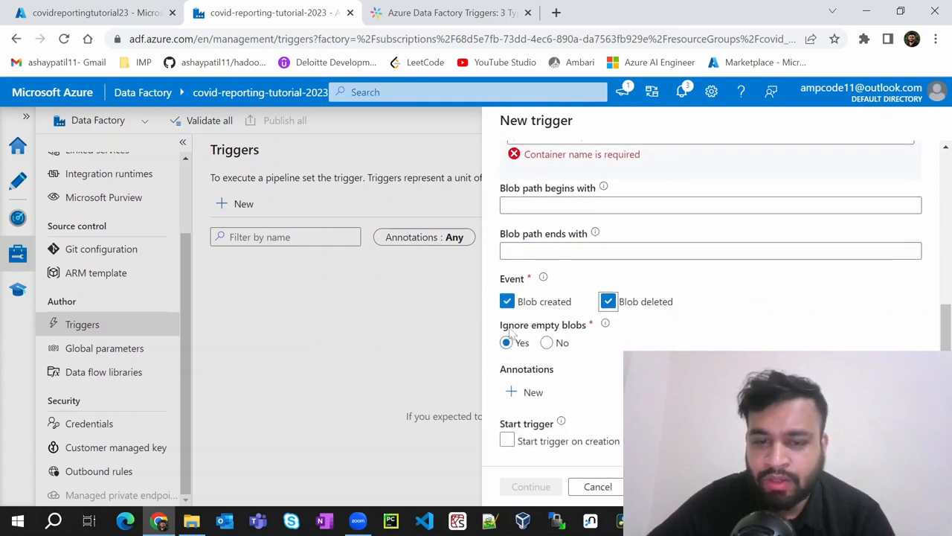
mouse_move(607, 329)
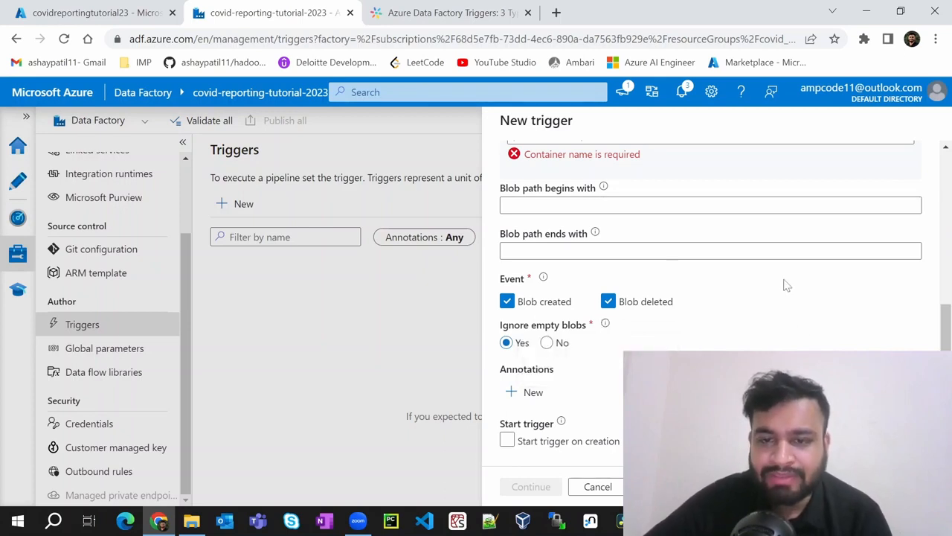
Step: Review the available trigger types and keep Storage events as the type
scroll(553, 202, "up", 5)
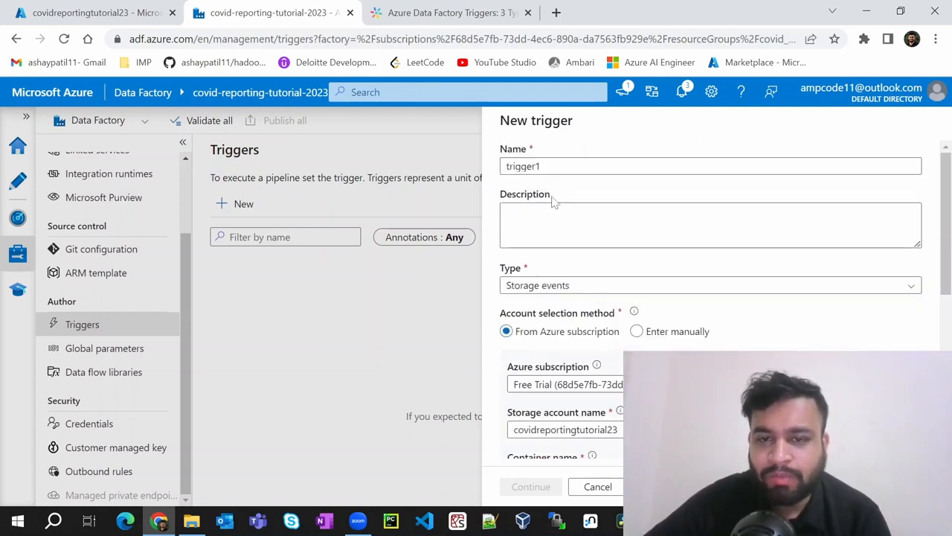
left_click(534, 286)
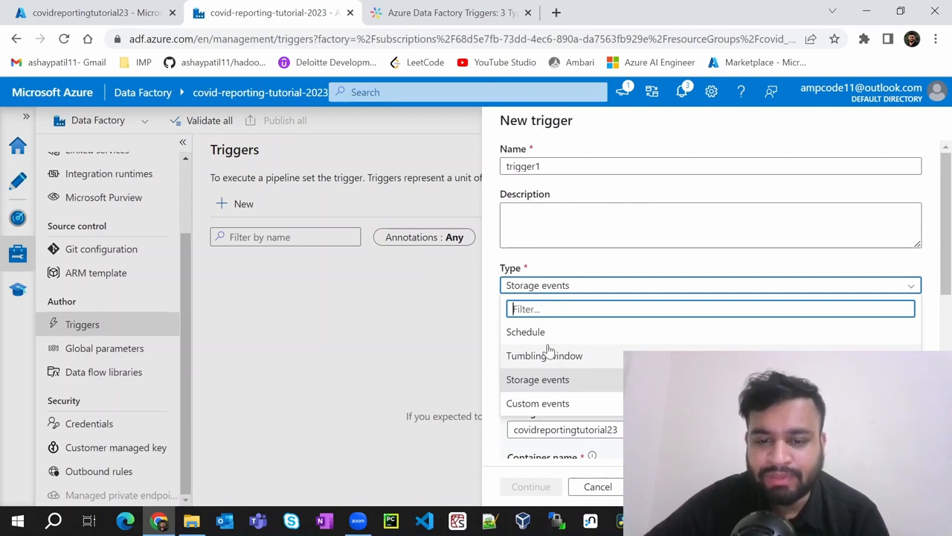
left_click(303, 310)
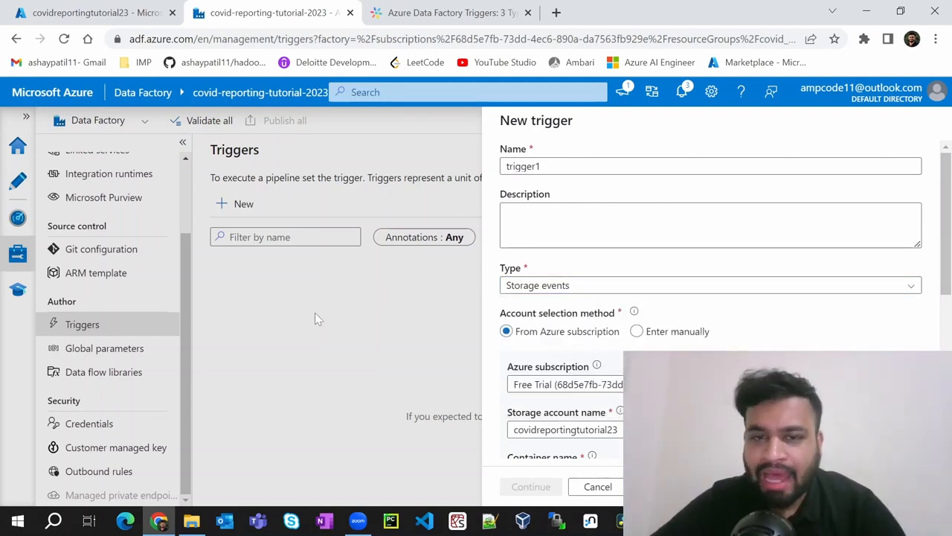
left_click(534, 287)
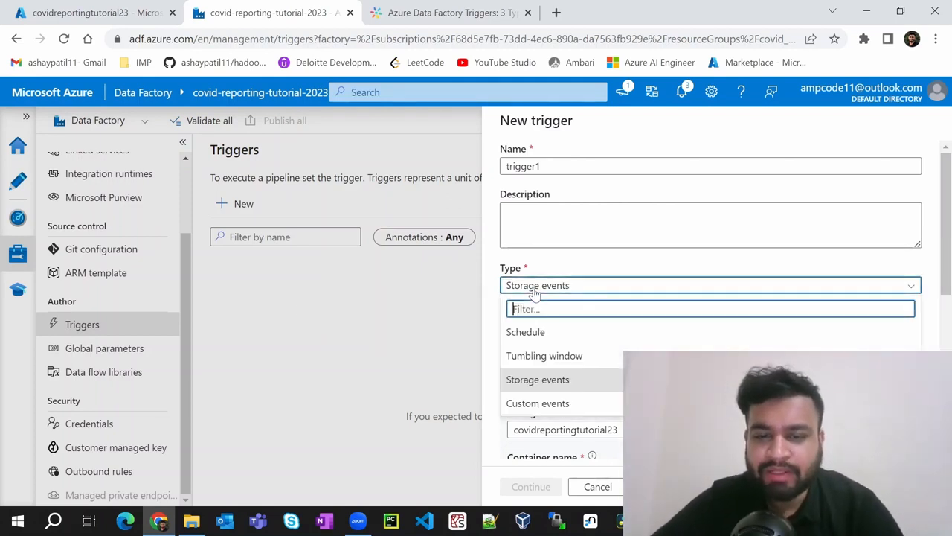
left_click(532, 387)
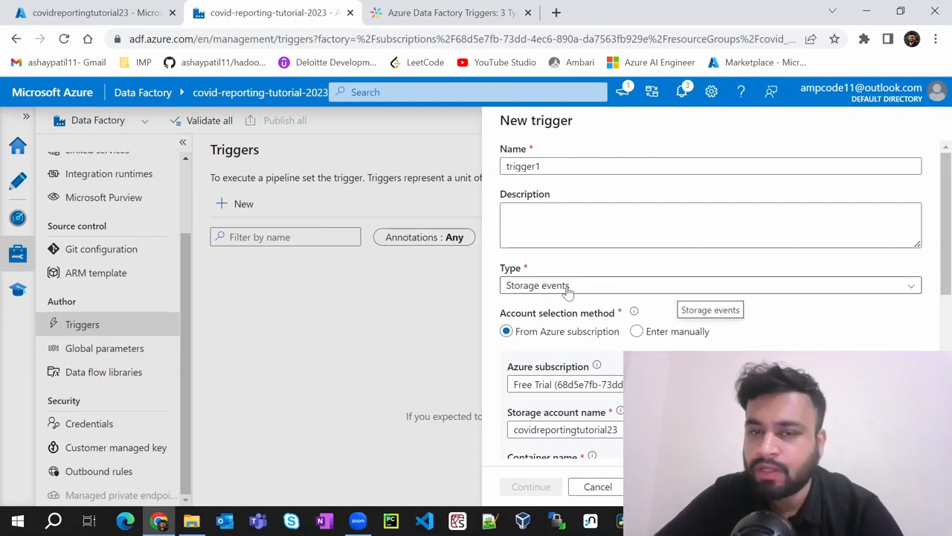
Step: Name the new trigger execute_copy_activity
double_click(525, 165)
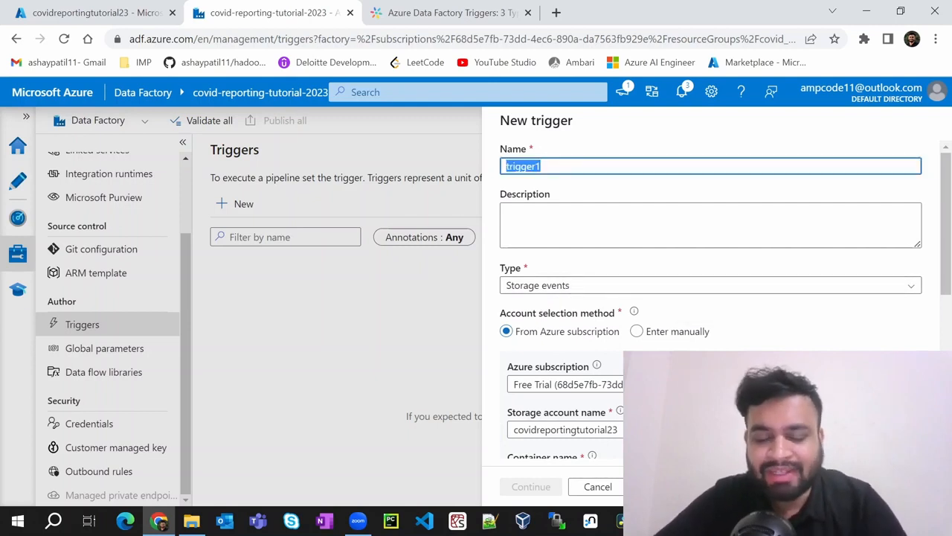
type("ex")
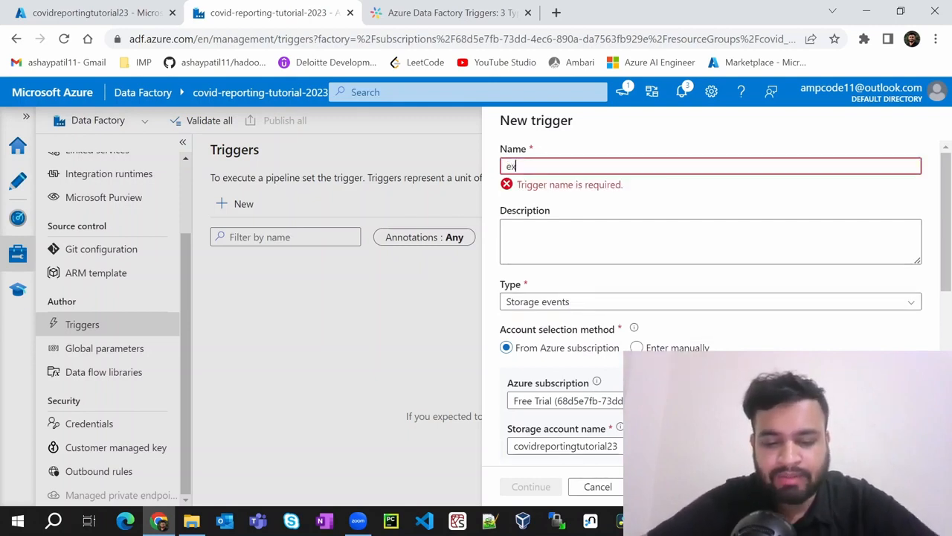
type("ecute_copy_activity")
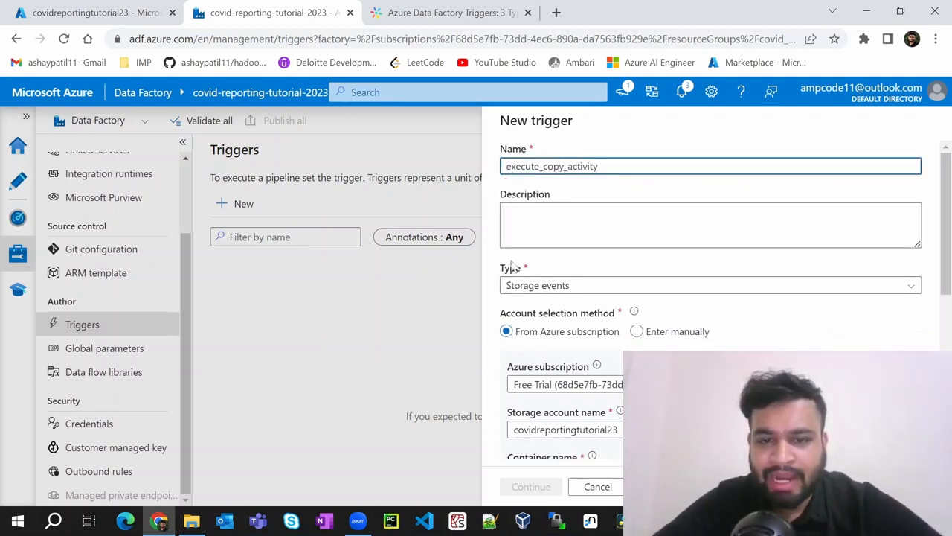
Step: Choose population as the container for the covidreportingtutorial23 storage account
scroll(541, 294, "down", 1)
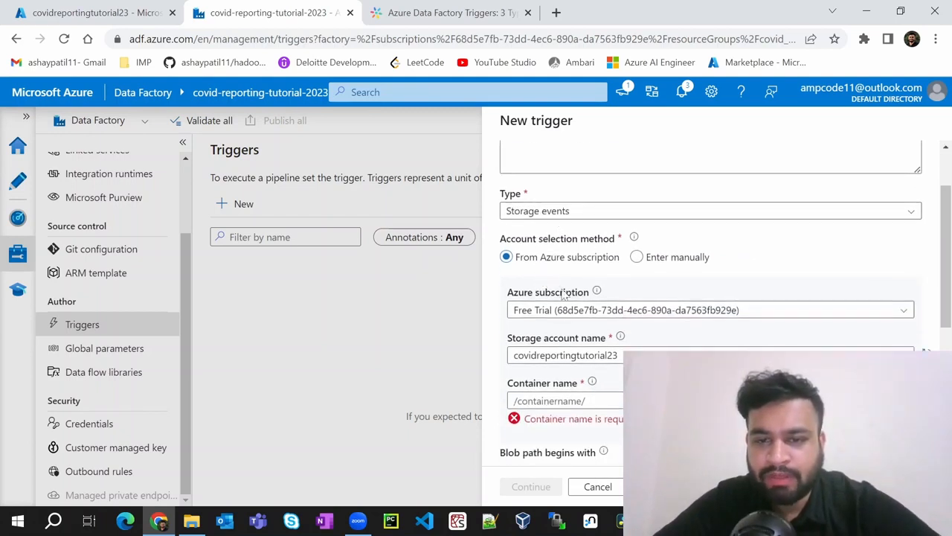
scroll(547, 249, "down", 1)
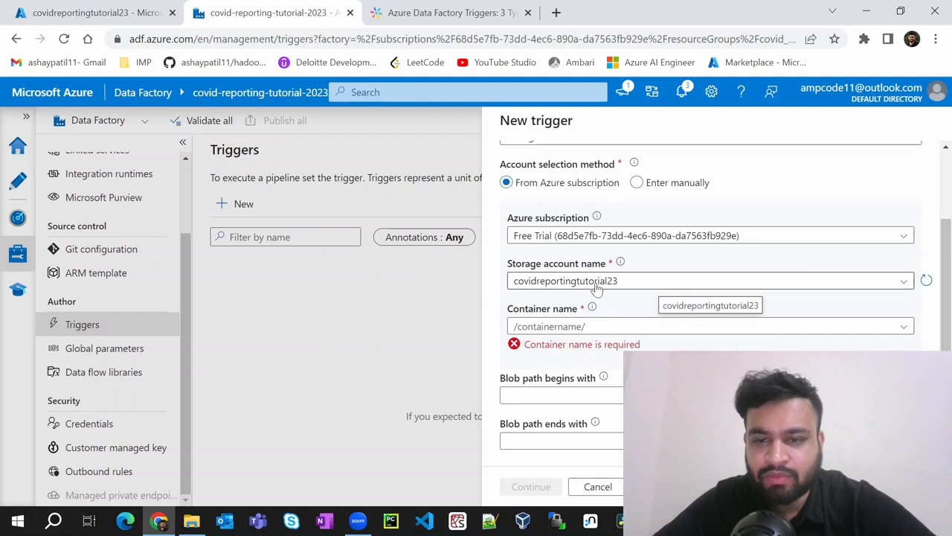
left_click(558, 326)
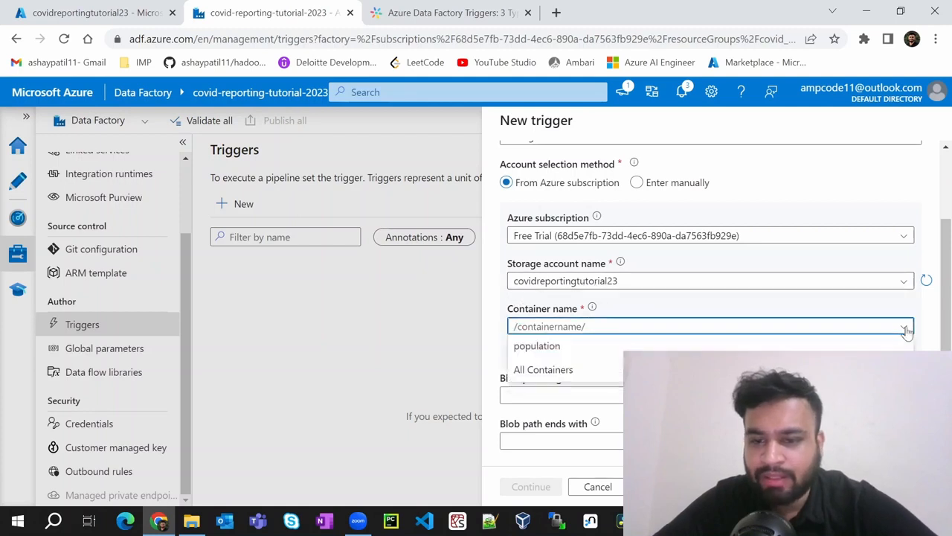
left_click(542, 343)
Step: Set the trigger's blob path prefix to population_by_age.tsv.gz
left_click(537, 395)
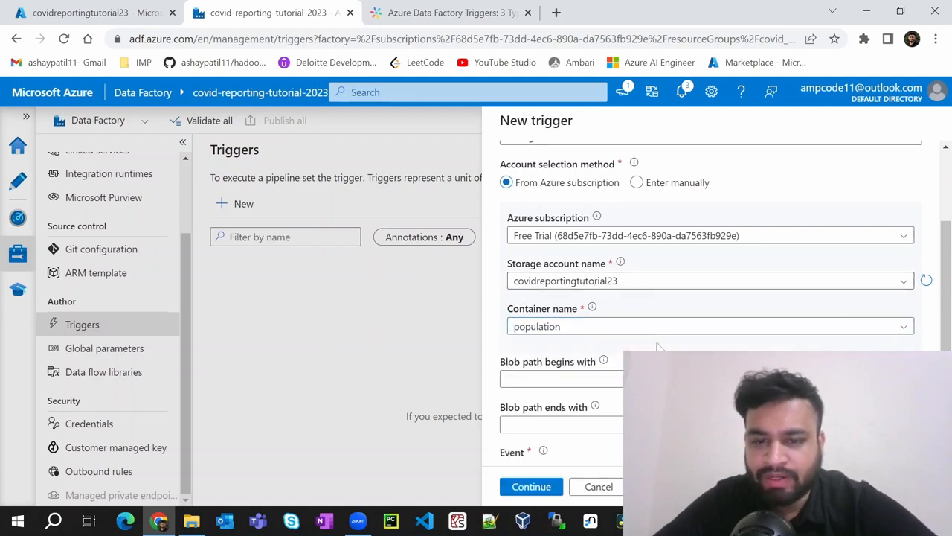
scroll(538, 395, "down", 2)
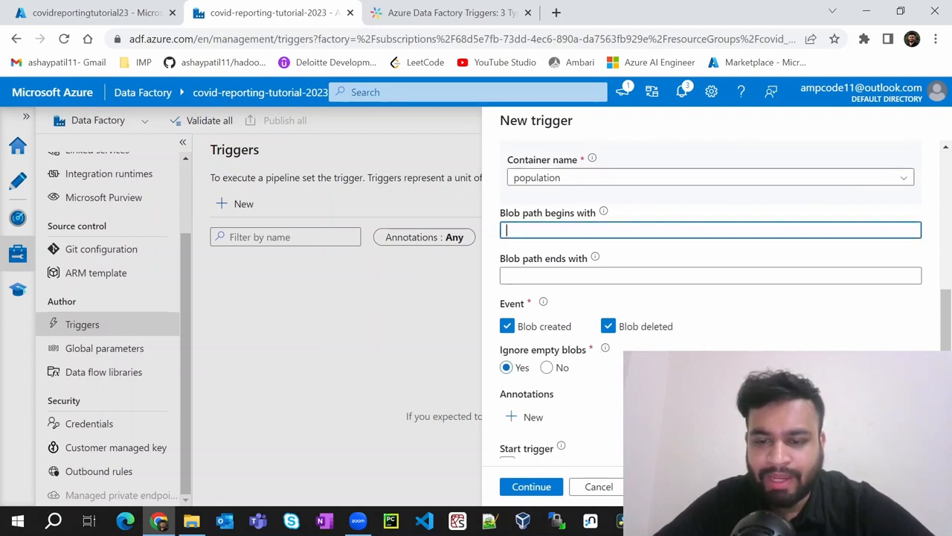
type("population_by_age.tsv.gz")
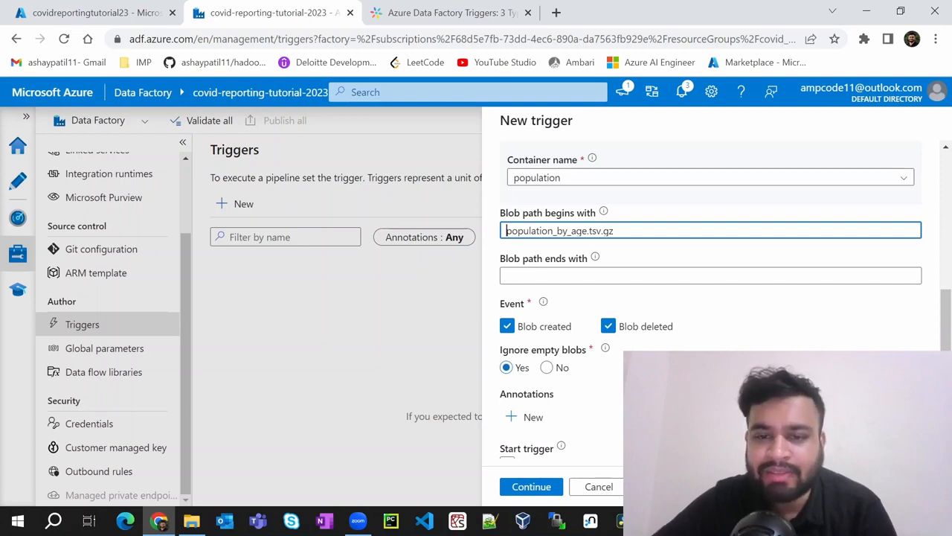
left_click(506, 231)
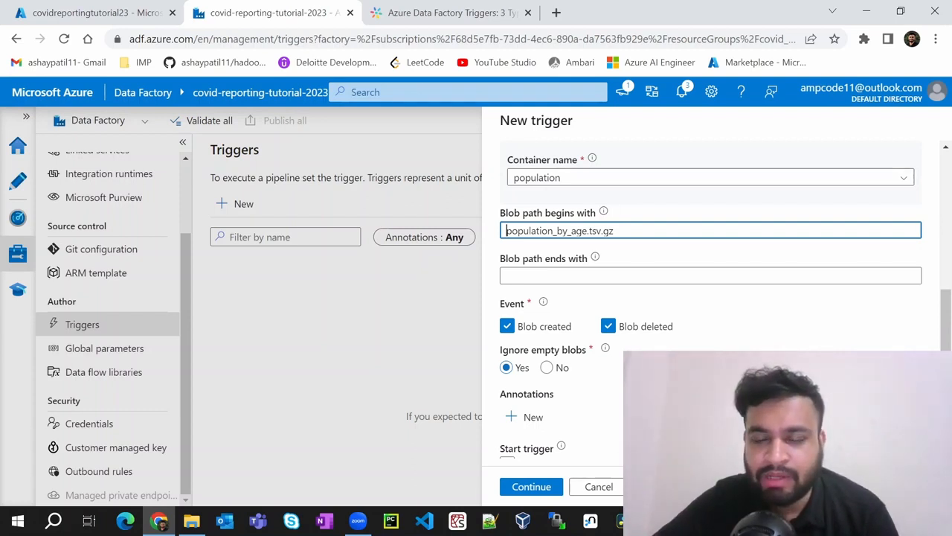
Step: Clear the Blob deleted event so the trigger reacts only to blob creation
left_click(607, 328)
left_click(608, 328)
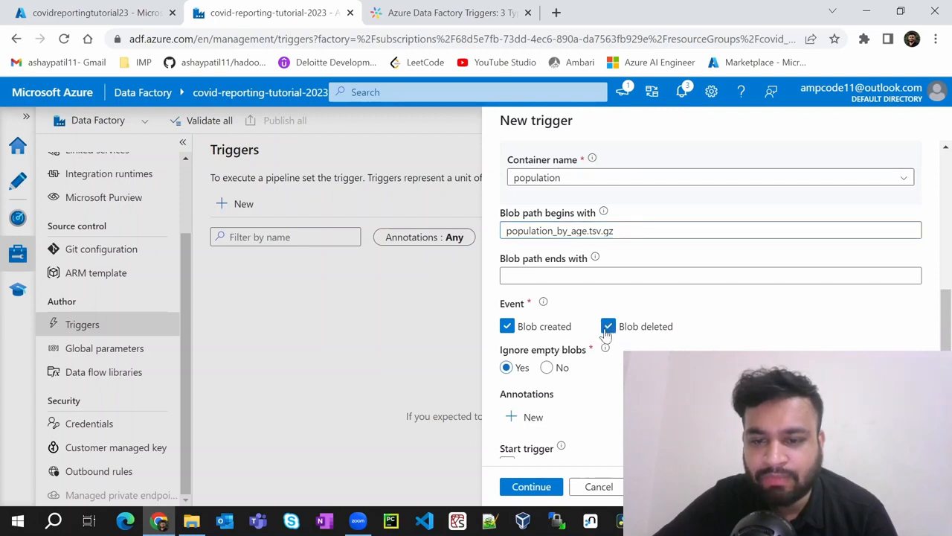
left_click(607, 327)
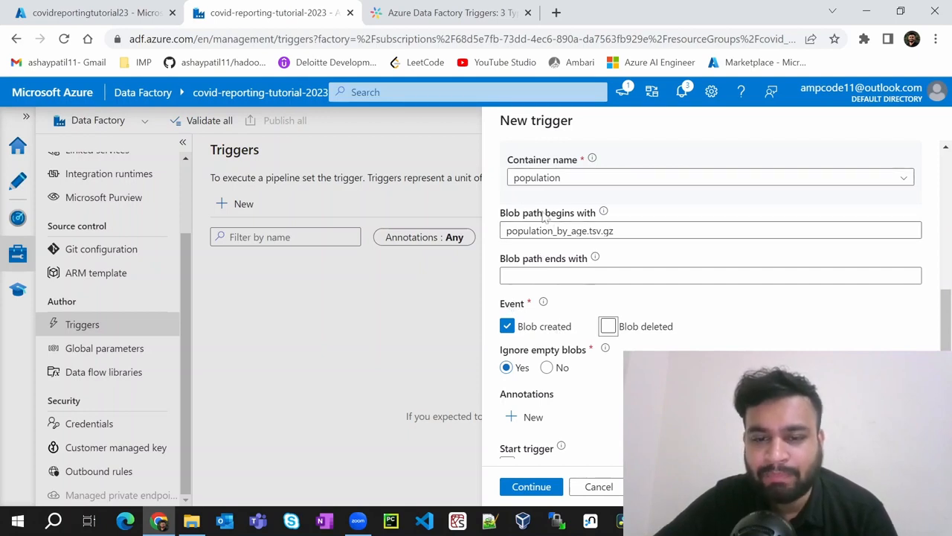
Step: Keep Ignore empty blobs set to Yes and enable starting the trigger on creation
scroll(554, 357, "down", 1)
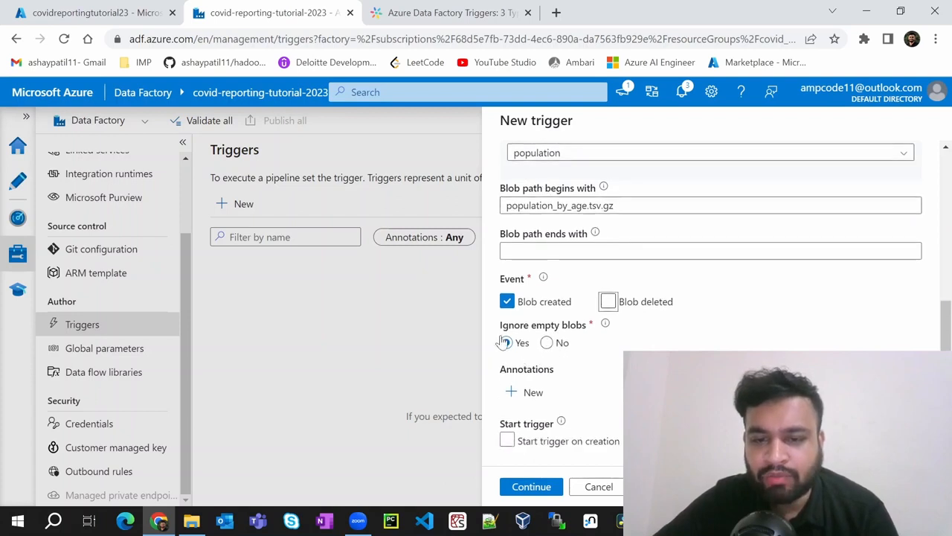
left_click(506, 342)
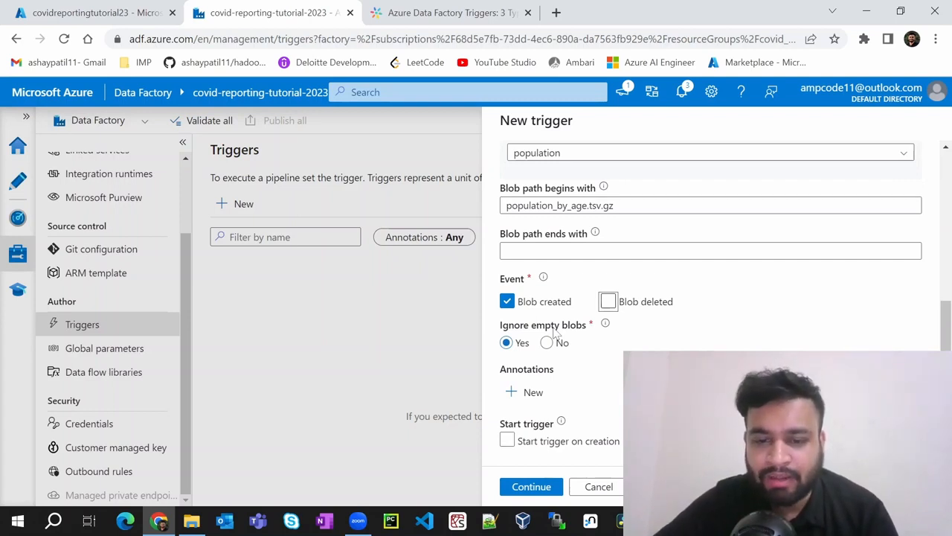
left_click(508, 443)
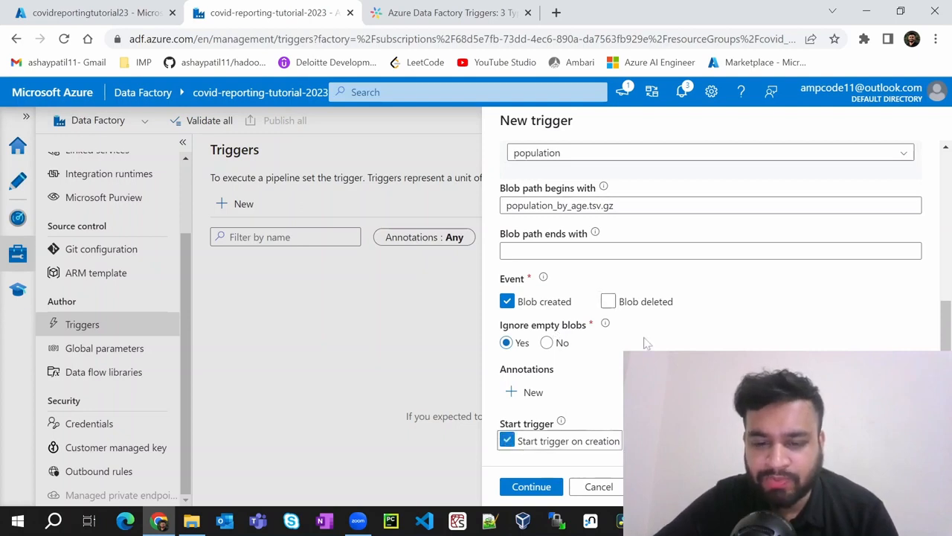
Step: Review the trigger settings, check the event filters in the data preview and try to create the trigger
scroll(521, 331, "up", 10)
scroll(573, 383, "down", 10)
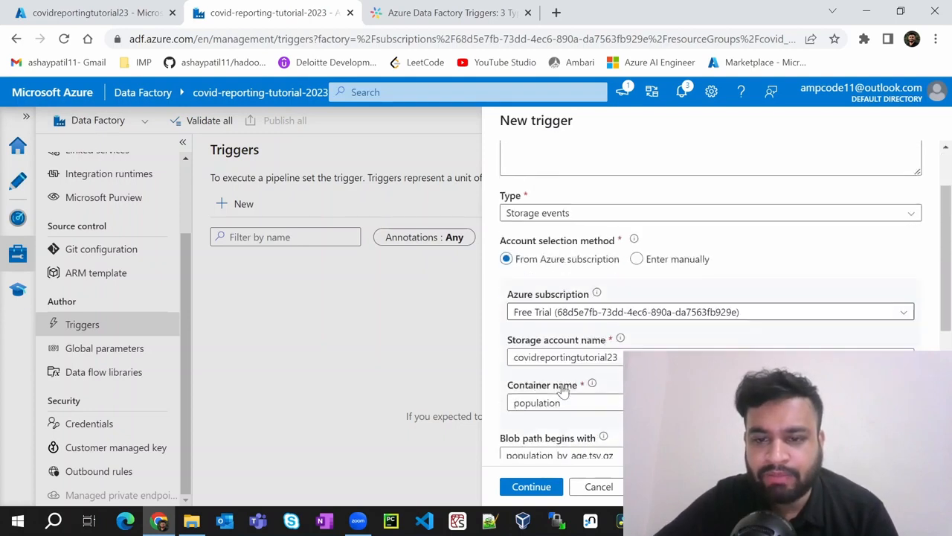
left_click(534, 488)
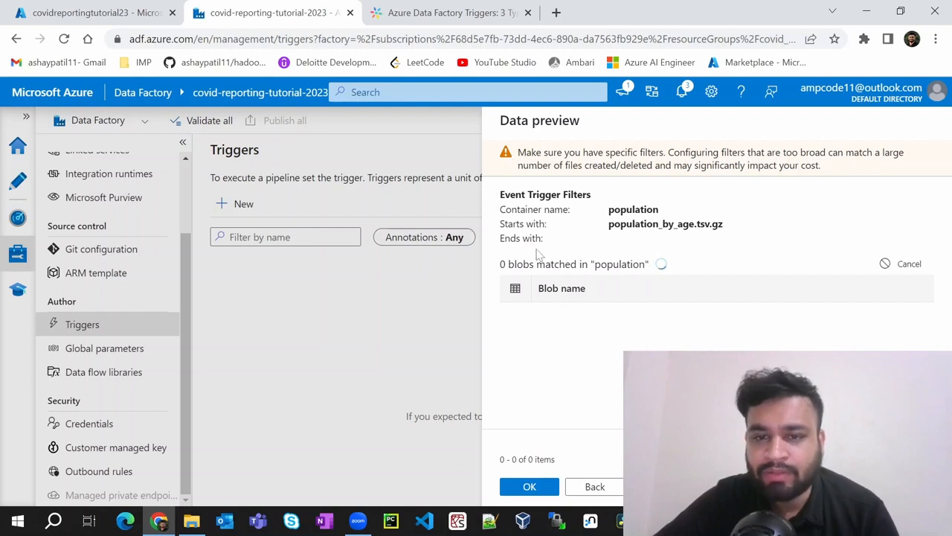
left_click_drag(609, 224, 736, 230)
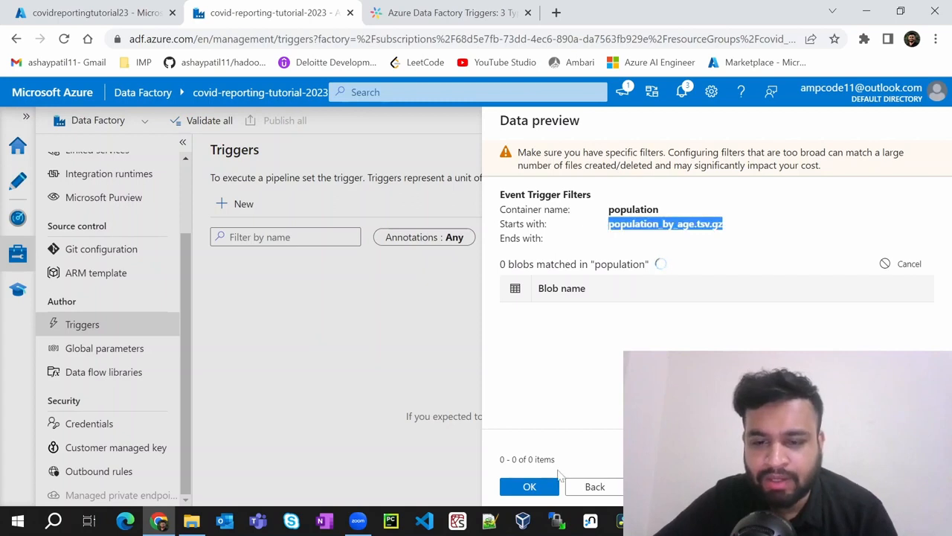
left_click(539, 487)
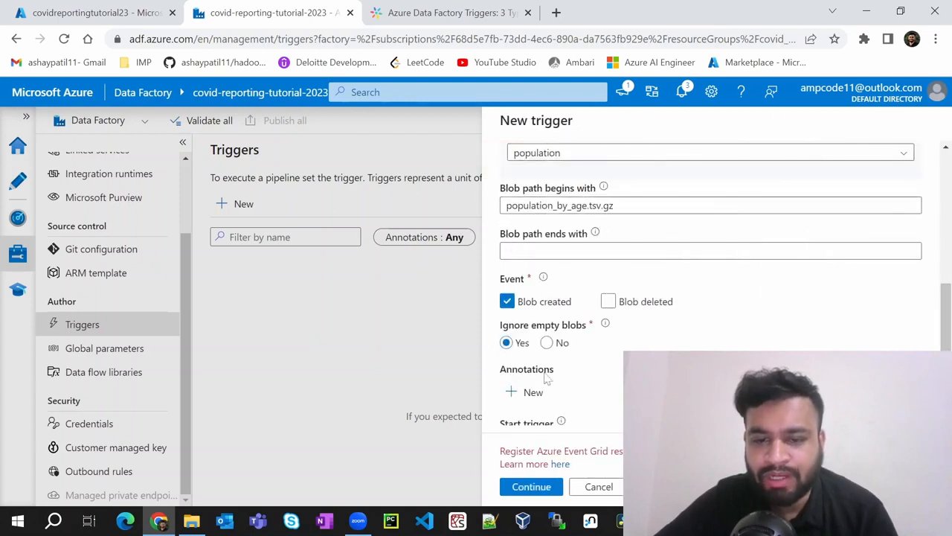
scroll(558, 401, "down", 1)
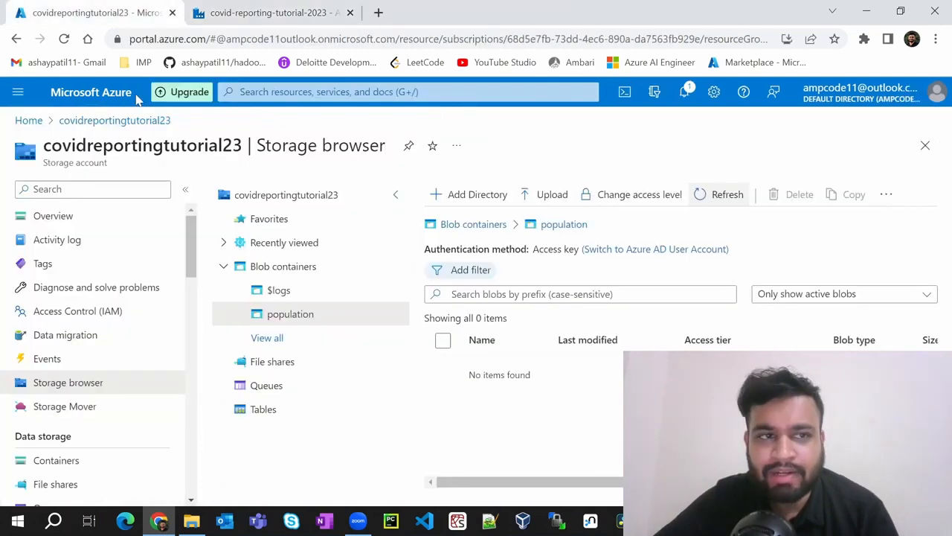
Step: Switch to the Azure portal and open the Free Trial subscription from the subscriptions list
left_click(97, 12)
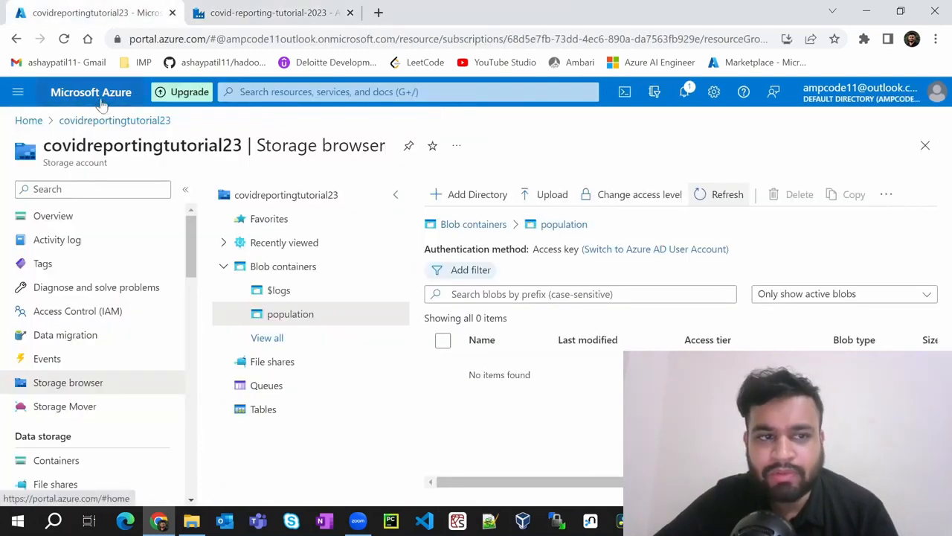
left_click(18, 92)
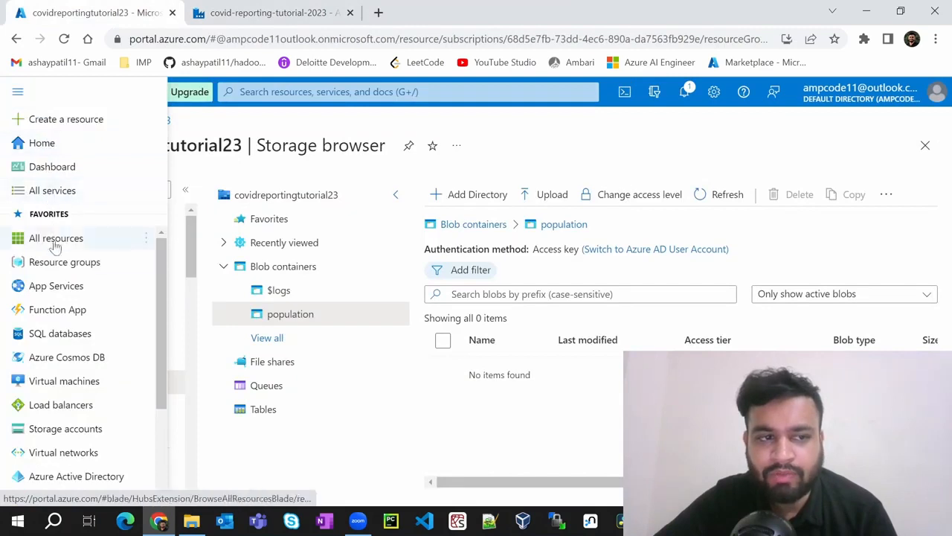
left_click(46, 144)
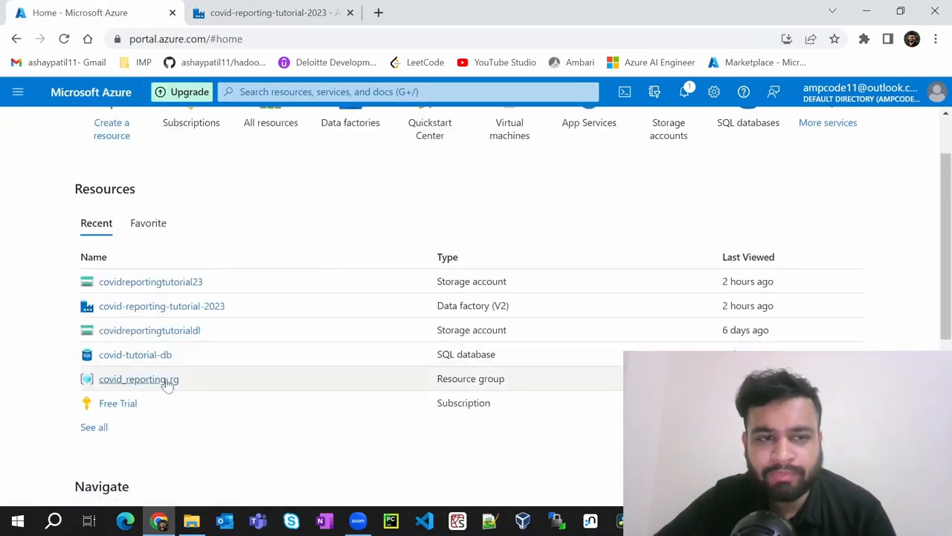
scroll(167, 383, "up", 2)
left_click(197, 189)
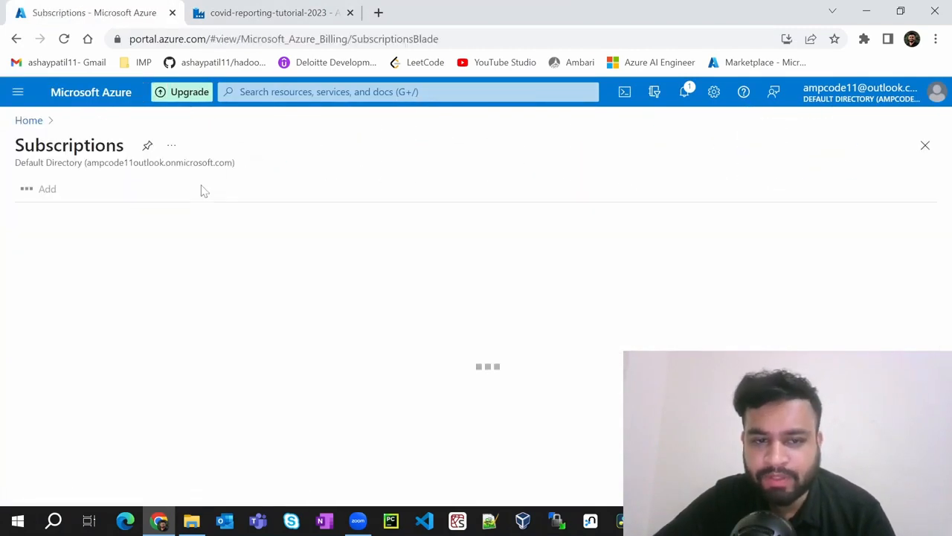
left_click(50, 284)
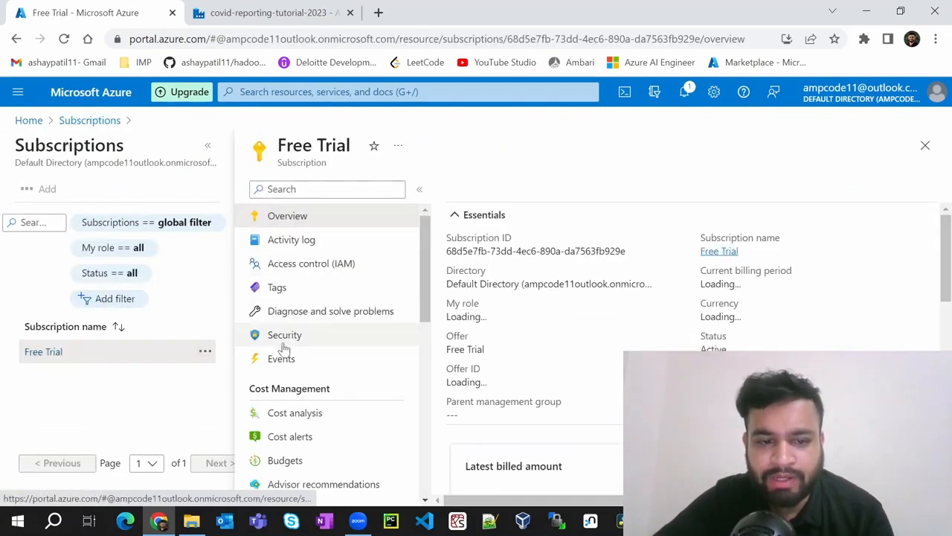
Step: Open the list of resource providers for the Free Trial subscription
left_click(282, 358)
scroll(301, 346, "down", 10)
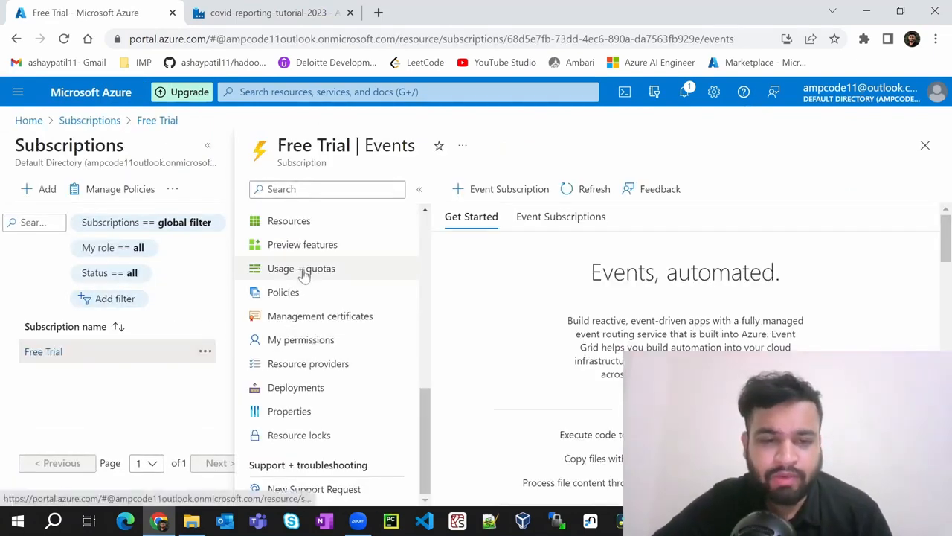
left_click(302, 372)
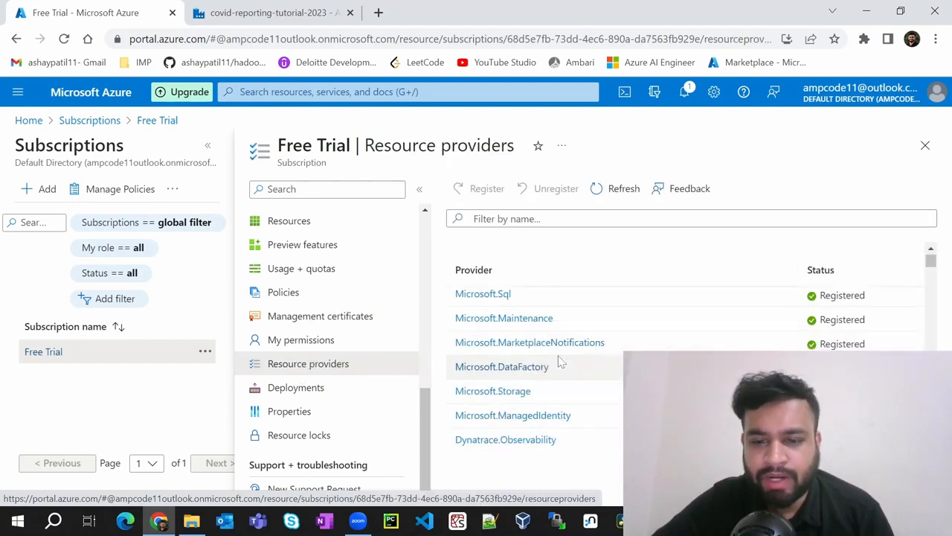
Step: Filter the resource providers by "event" and register Microsoft.EventGrid for the Free Trial subscription
scroll(558, 362, "down", 4)
scroll(554, 324, "up", 4)
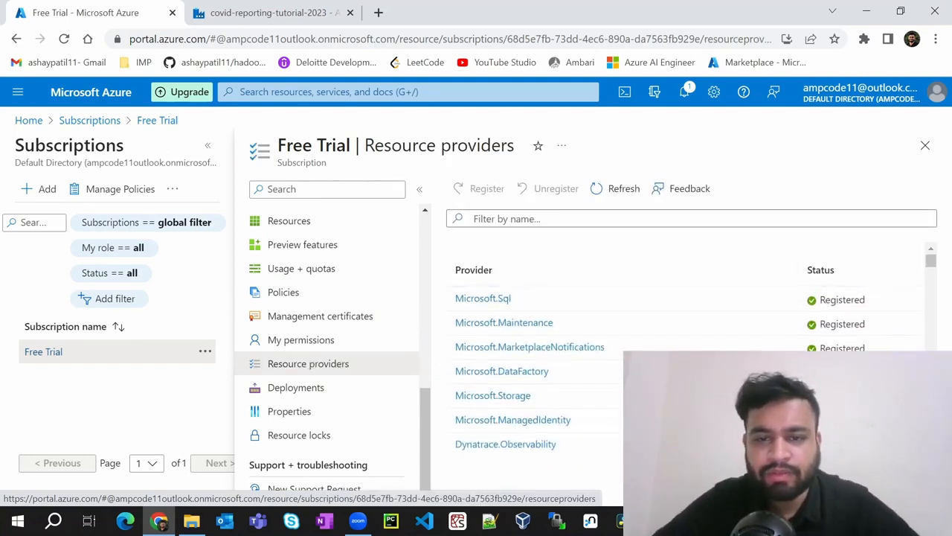
left_click(491, 218)
type("event")
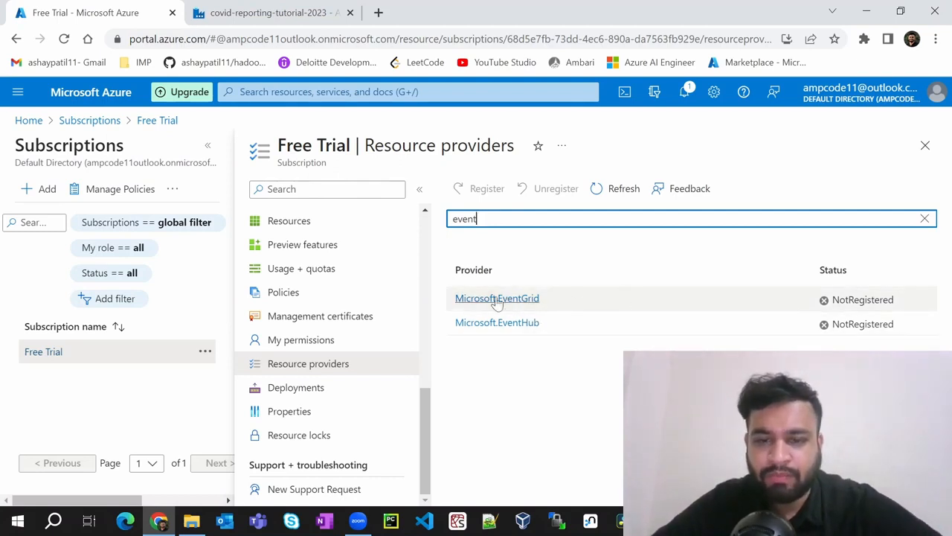
left_click(558, 299)
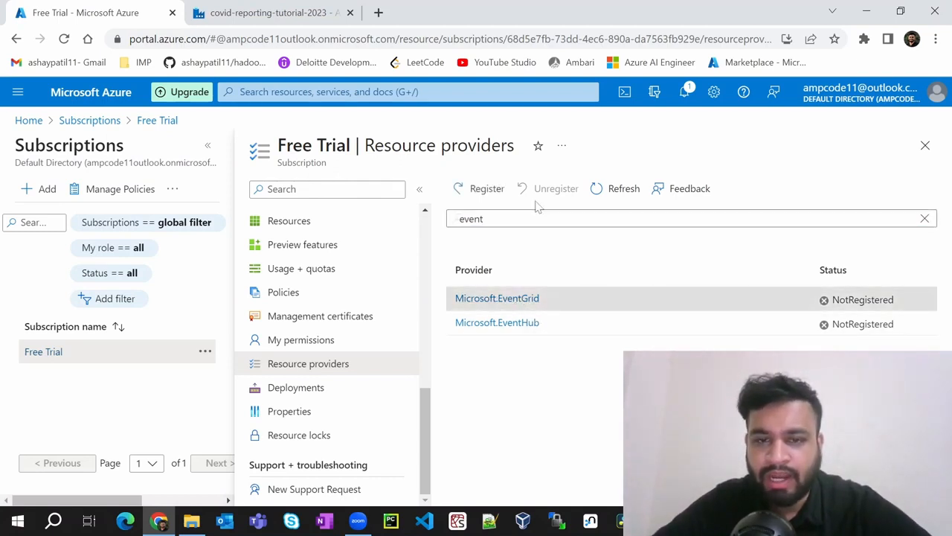
left_click(480, 188)
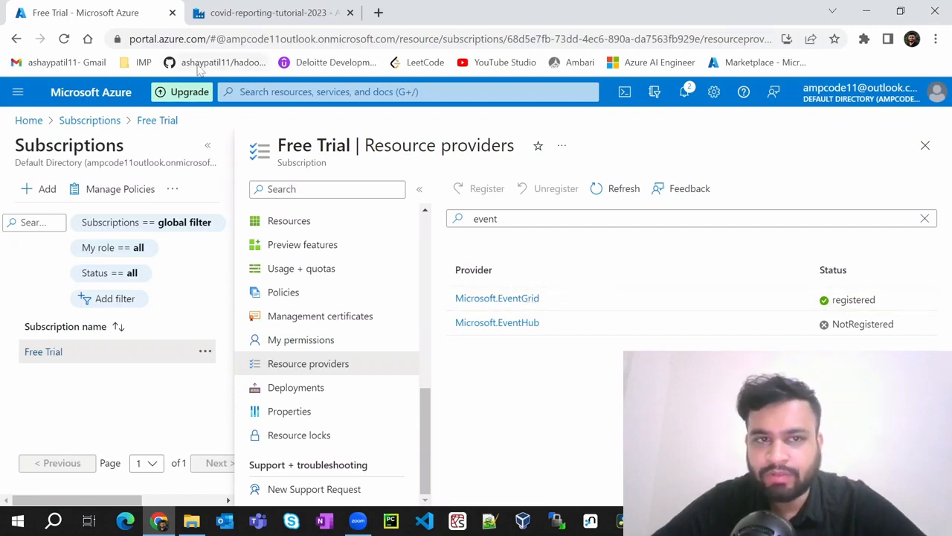
Step: Switch back to Data Factory, accept the new trigger's settings and event filters, and create the storage event trigger
left_click(216, 20)
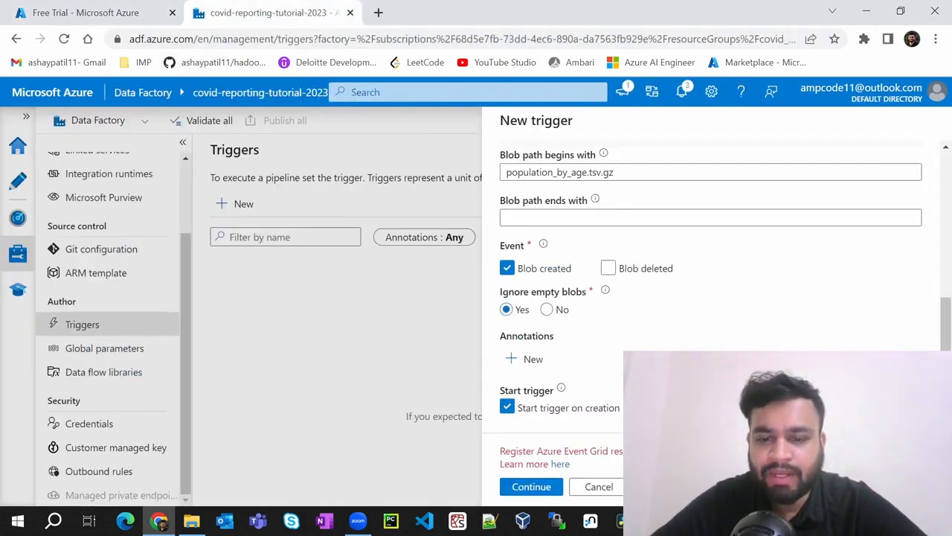
left_click(531, 487)
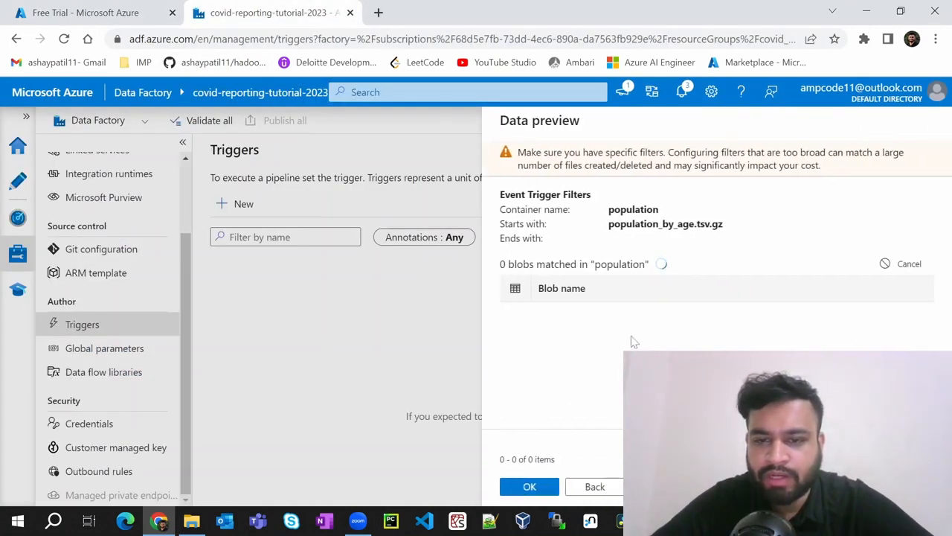
left_click(535, 486)
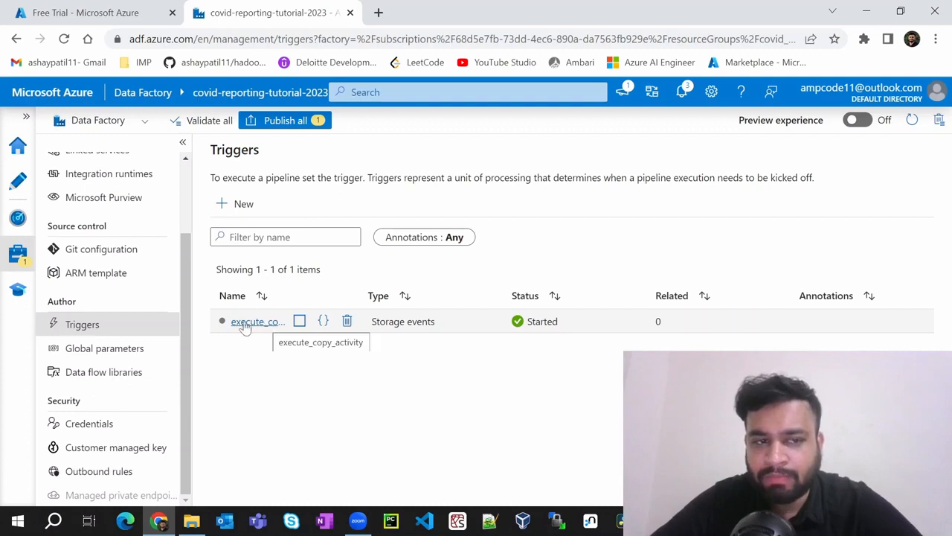
scroll(67, 251, "up", 3)
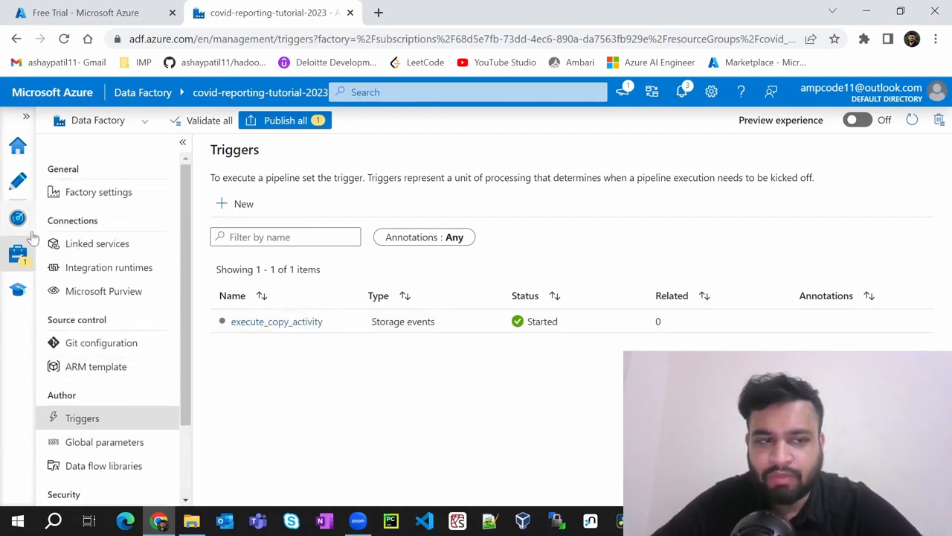
Step: Open the pl_copy_population_data pipeline for authoring and choose the existing execute_copy_activity trigger for it
left_click(18, 186)
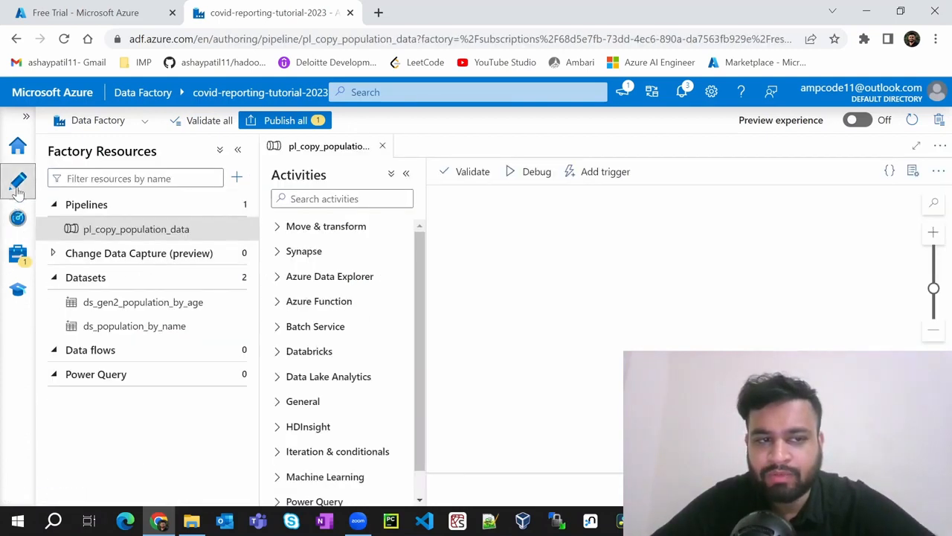
left_click_drag(588, 285, 599, 296)
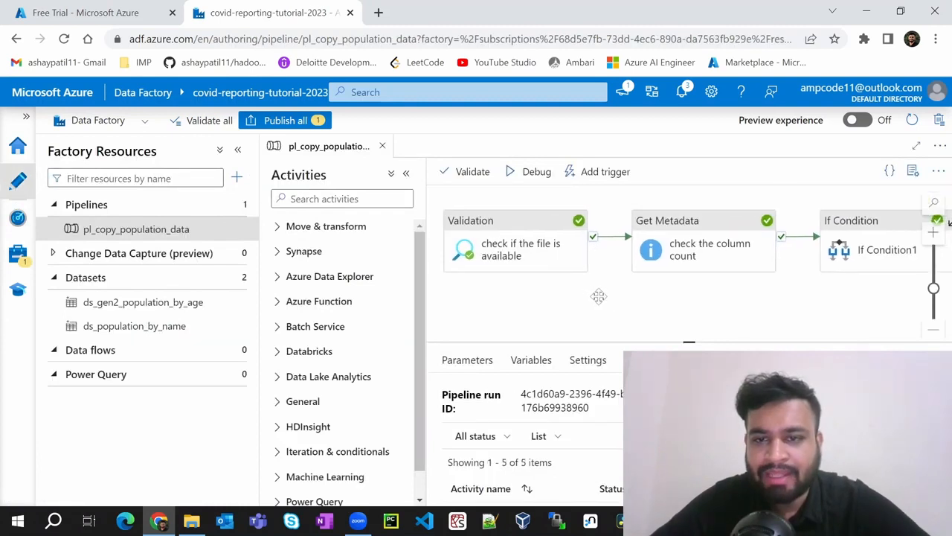
left_click(589, 179)
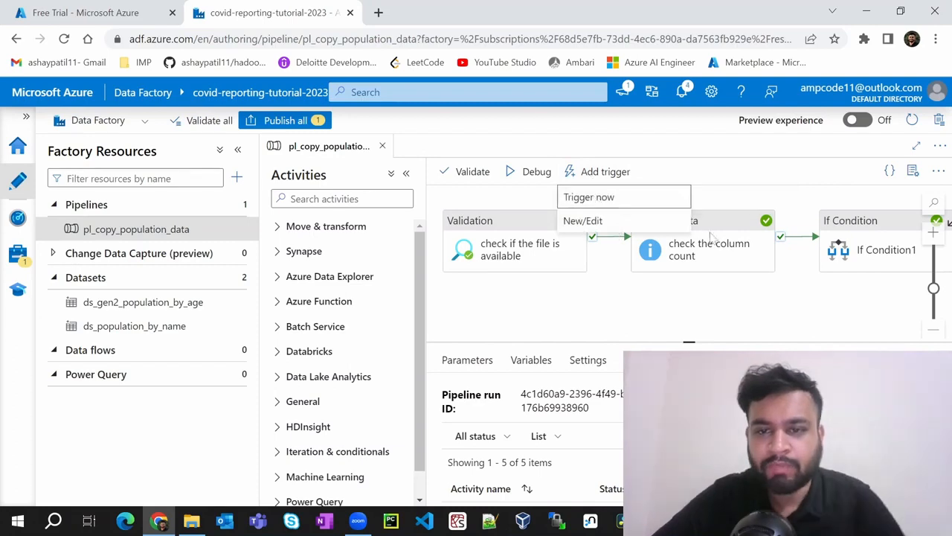
left_click(593, 221)
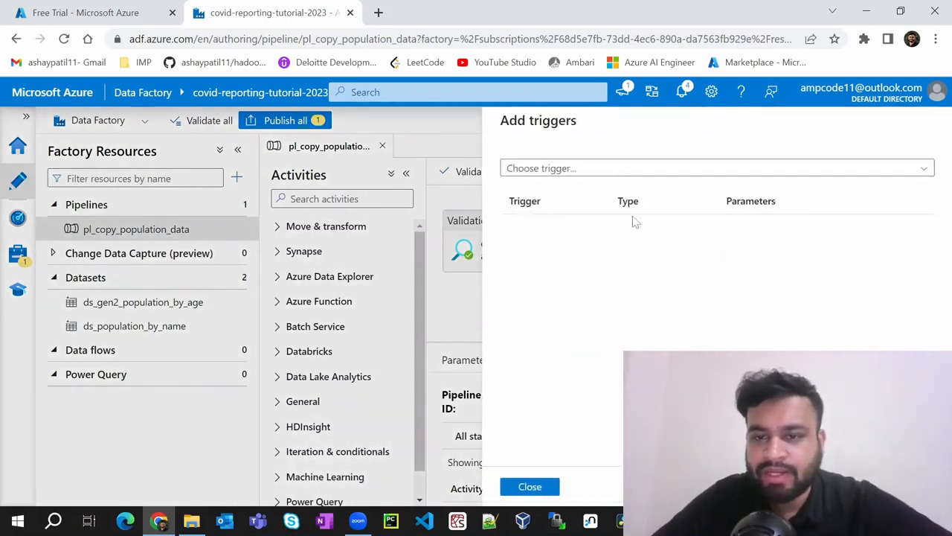
left_click(908, 168)
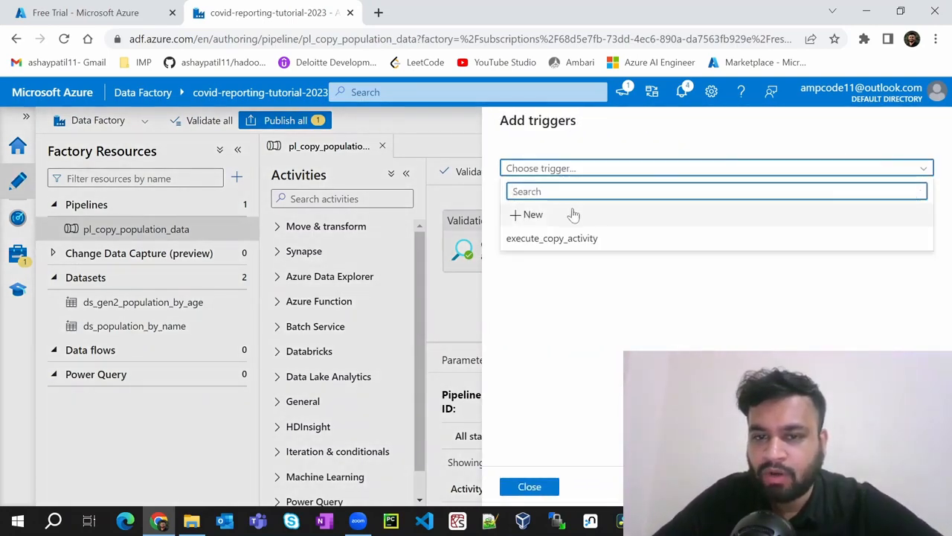
left_click(606, 239)
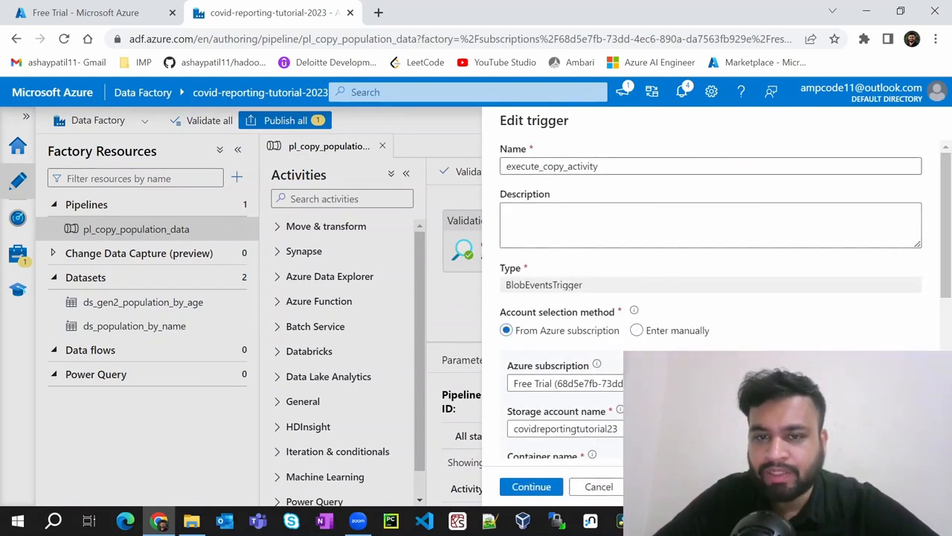
Step: Accept the trigger's settings and event filters to attach it to the pipeline, and publish the pending trigger change
scroll(536, 301, "down", 5)
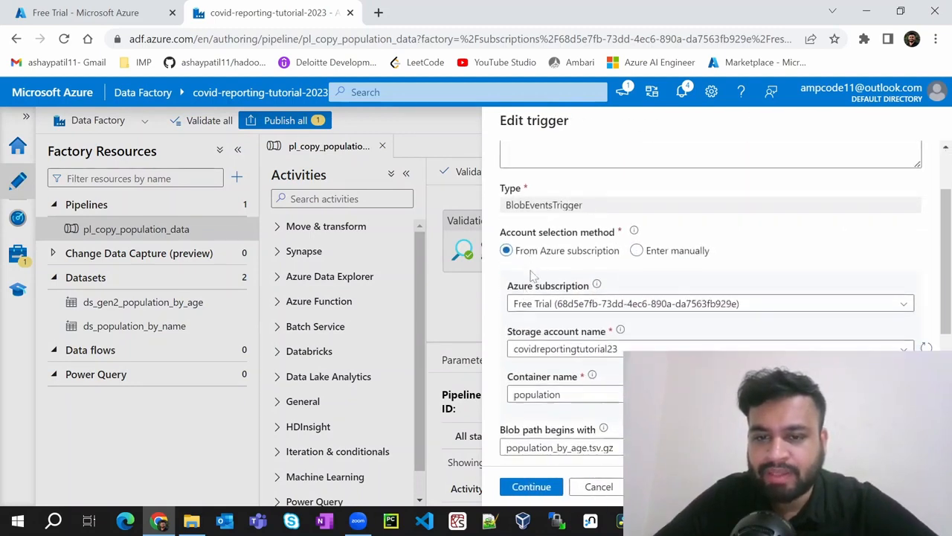
left_click(532, 487)
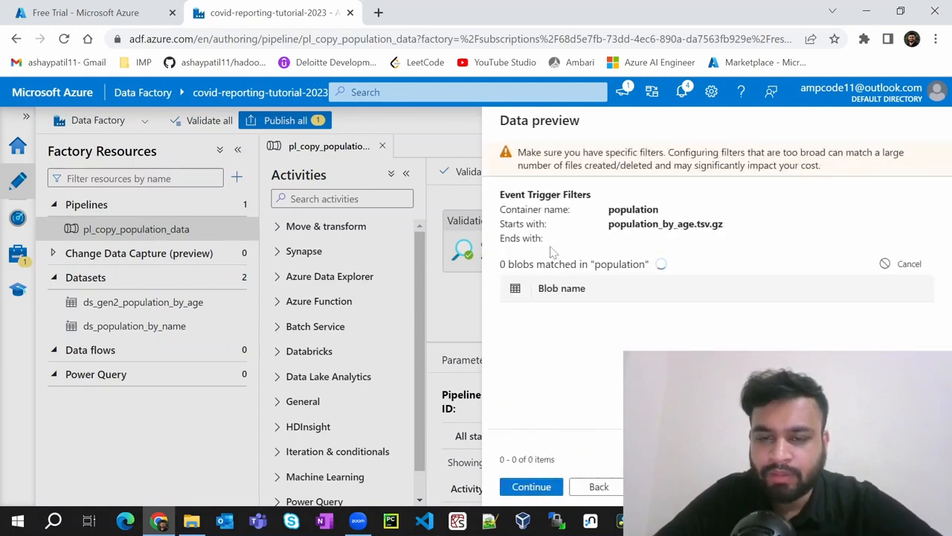
left_click(533, 487)
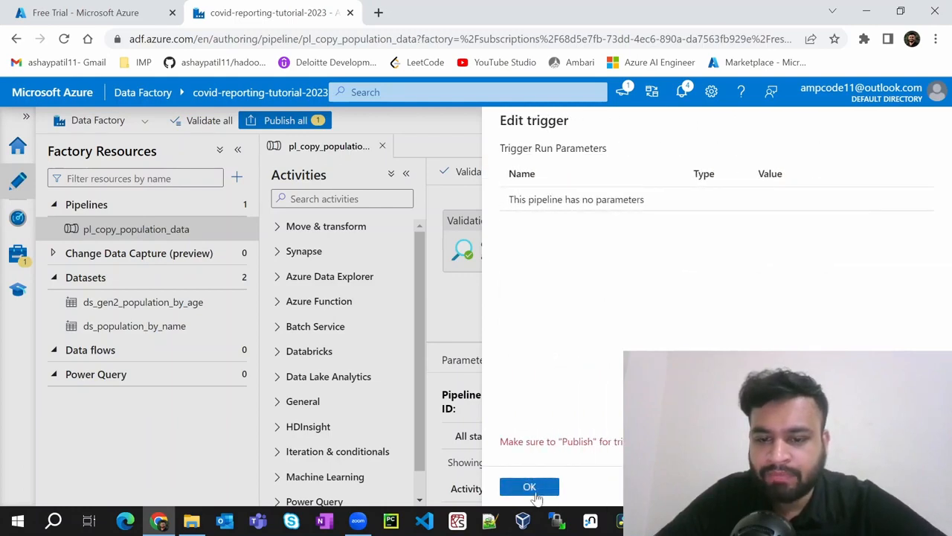
left_click(529, 488)
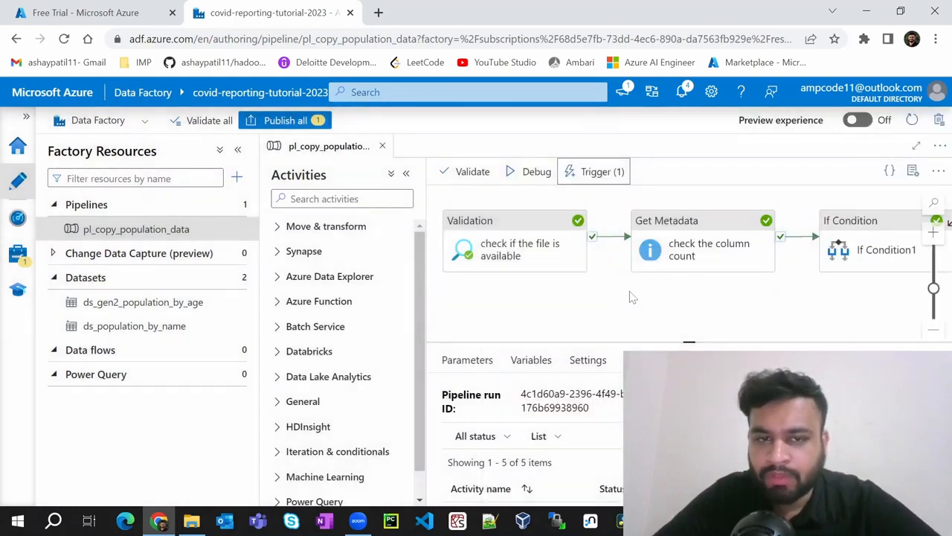
left_click(281, 121)
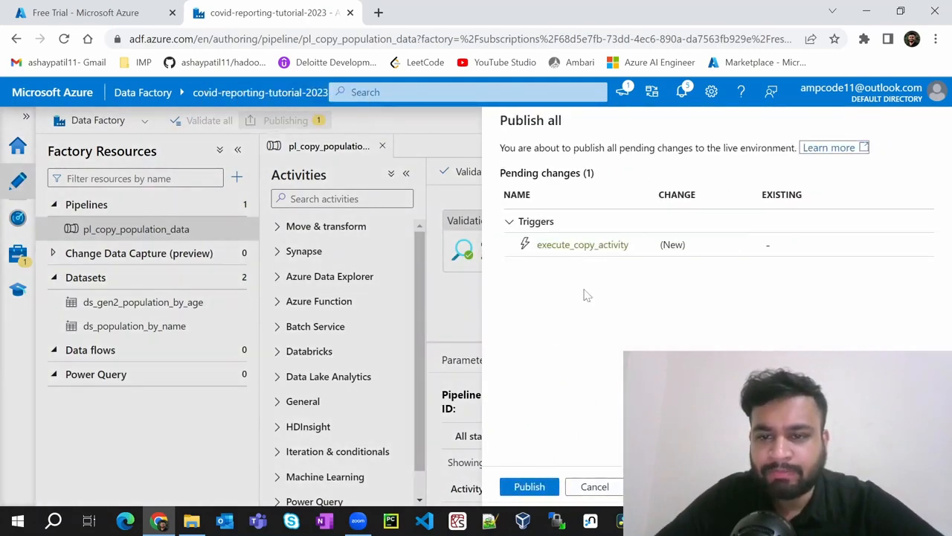
left_click(529, 487)
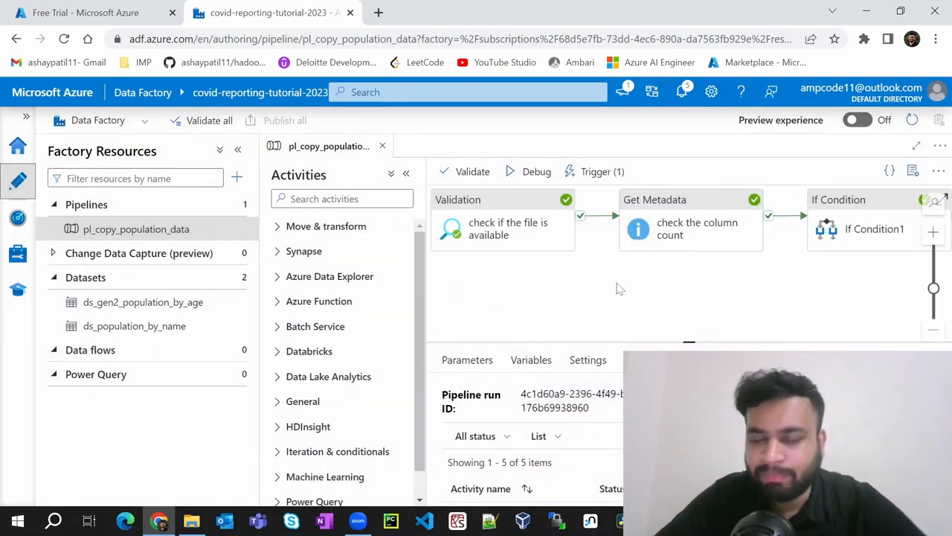
Step: Switch to the Azure portal and open the population blob container in the covidreportingtutorial23 account's storage browser
left_click(52, 9)
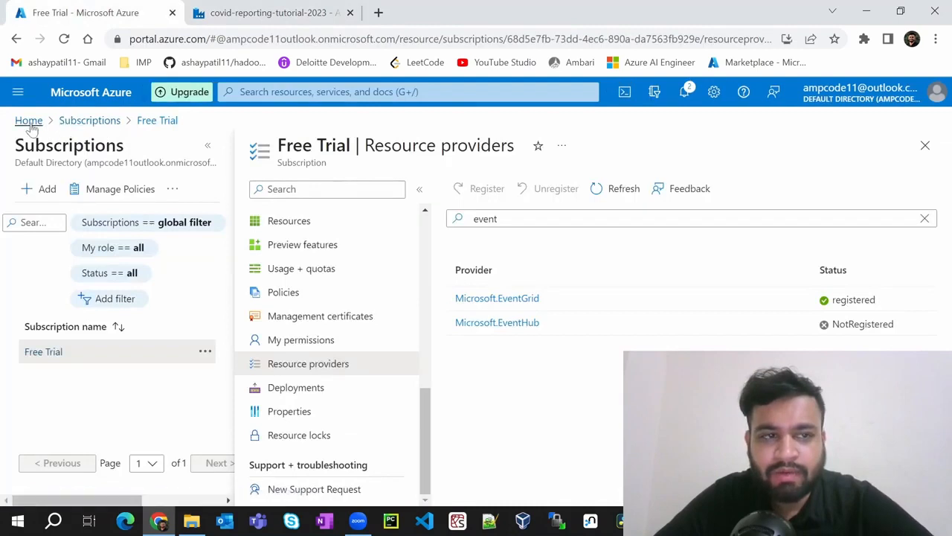
left_click(18, 93)
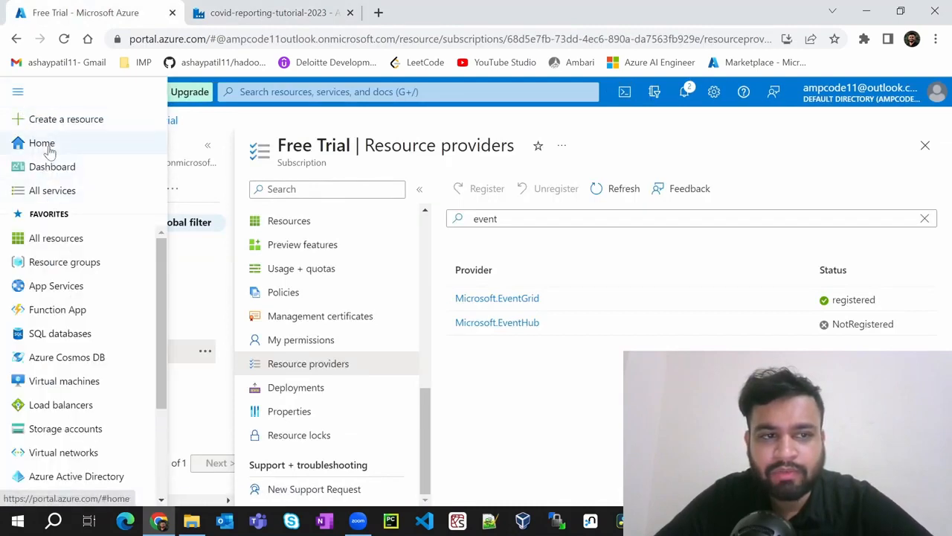
left_click(56, 238)
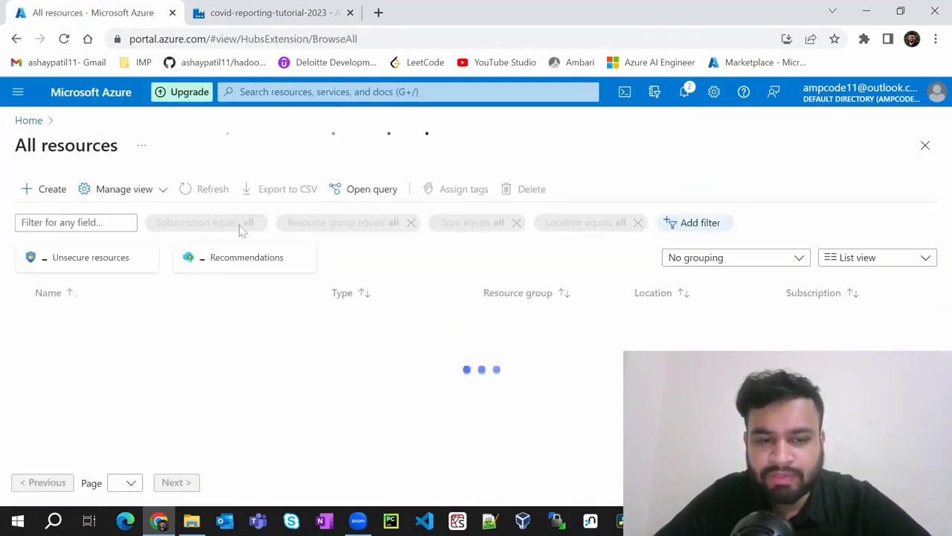
left_click(128, 390)
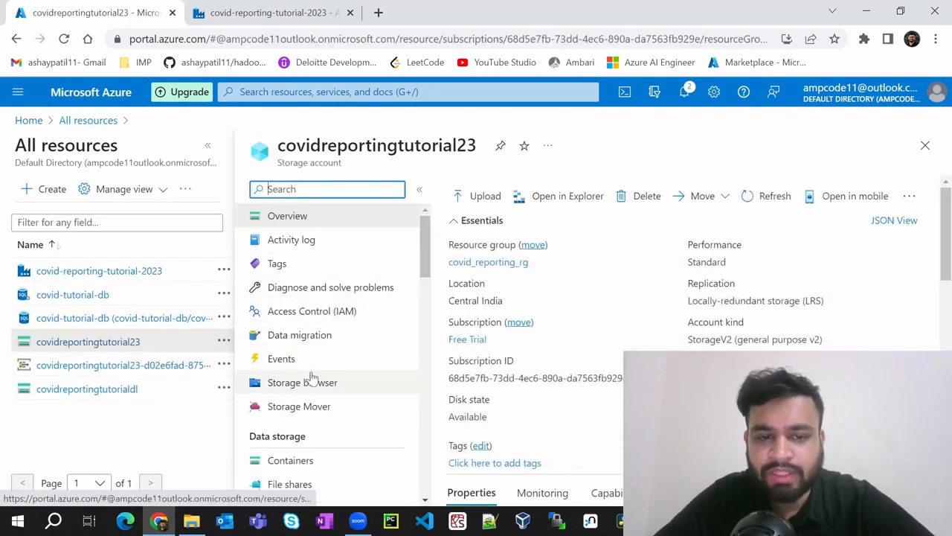
left_click(328, 382)
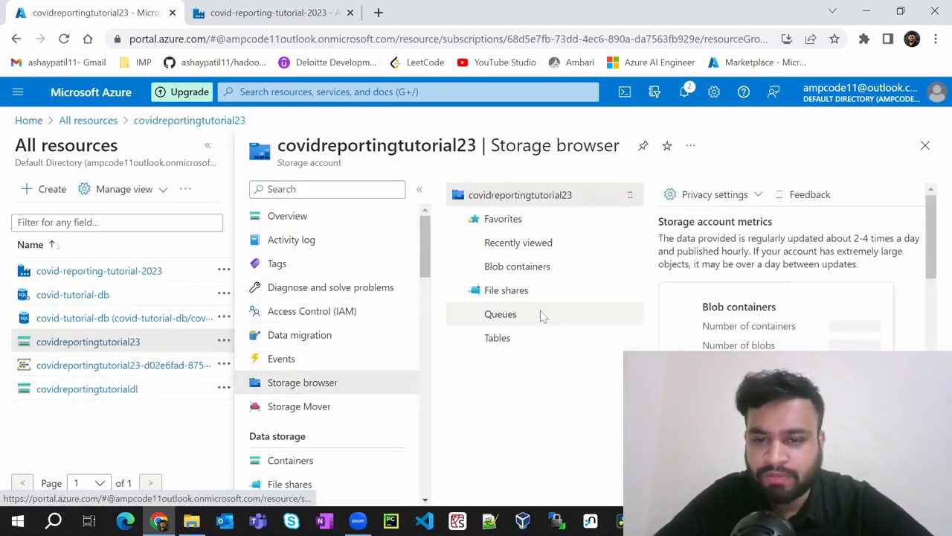
left_click(519, 267)
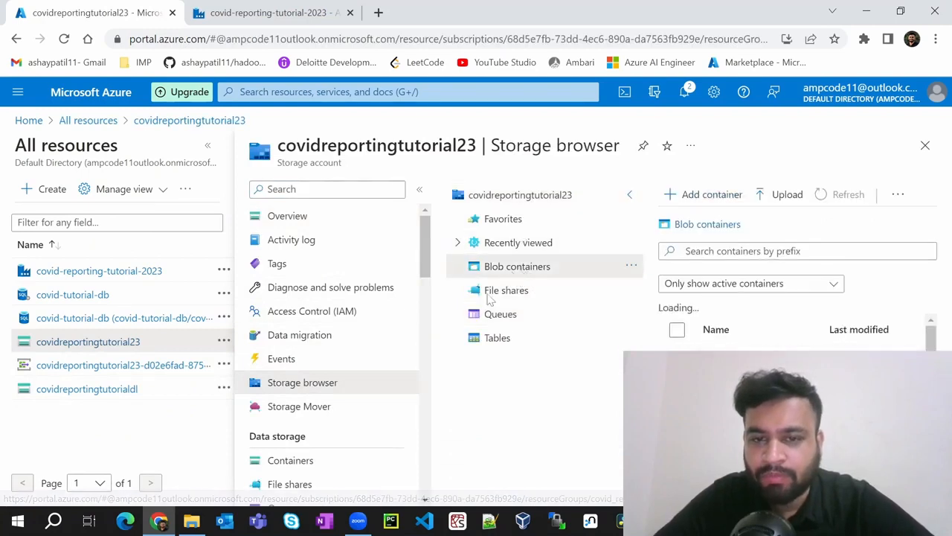
left_click(524, 313)
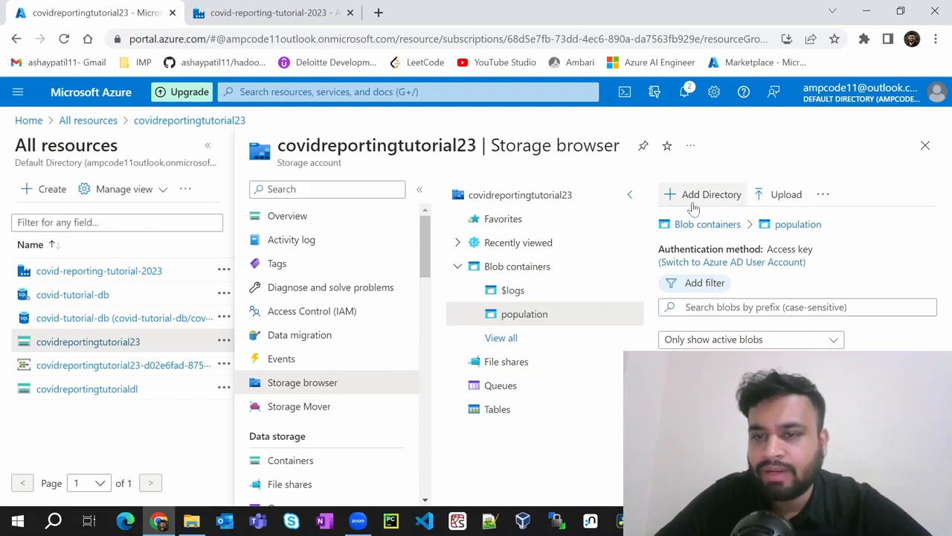
Step: Upload population_by_age.tsv.gz from the Downloads folder to the population container and close the upload pane
left_click(782, 196)
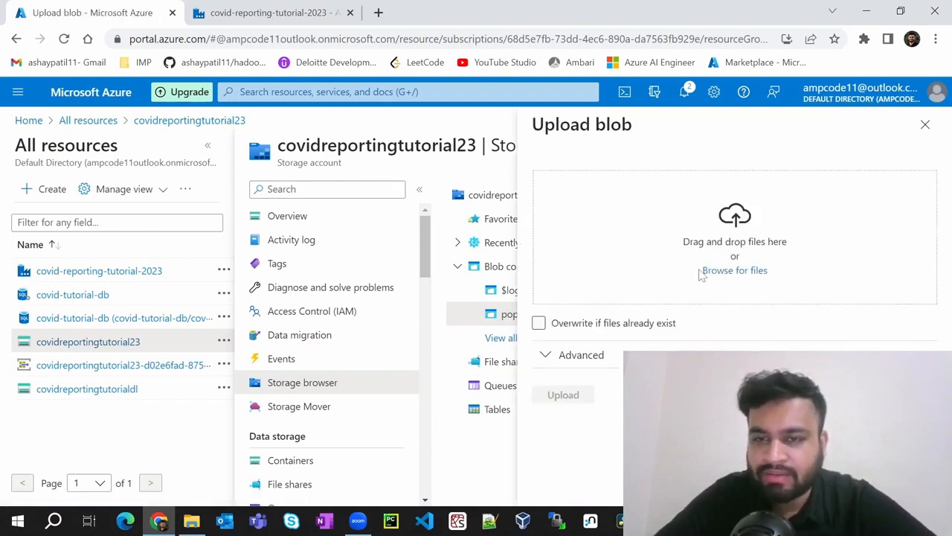
left_click(737, 273)
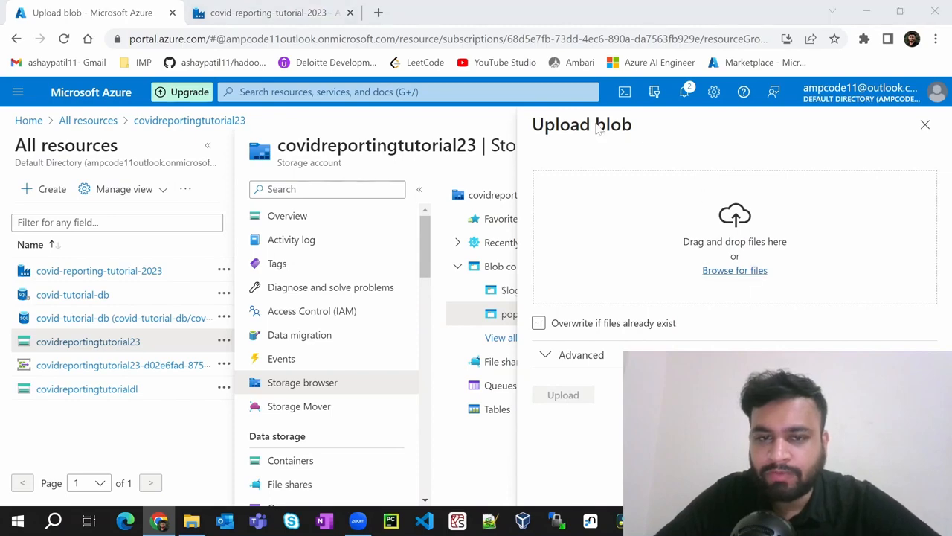
scroll(262, 219, "down", 5)
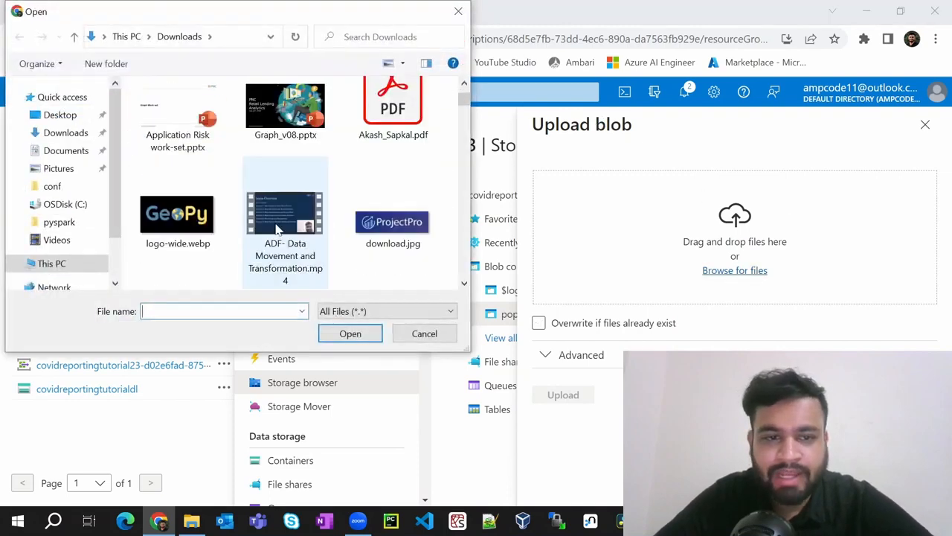
scroll(242, 182, "down", 3)
left_click(277, 157)
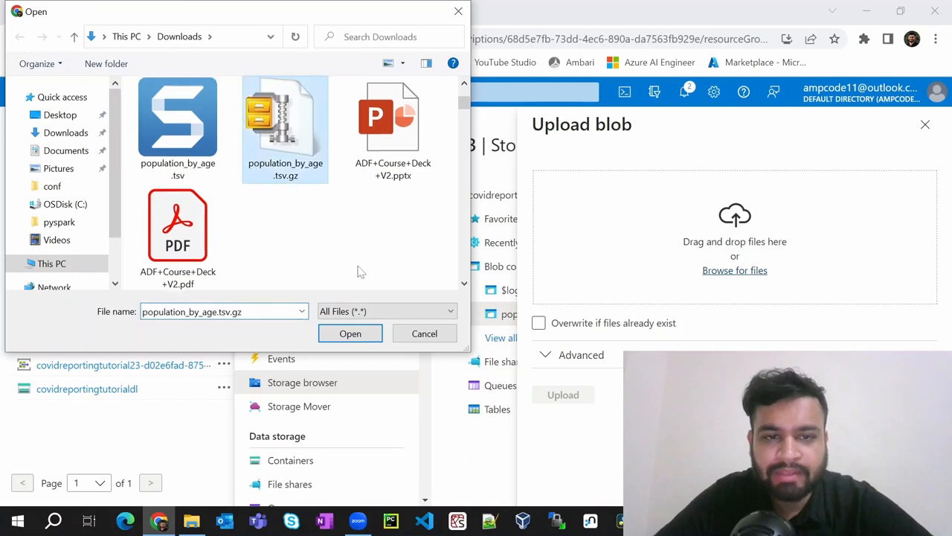
left_click(348, 334)
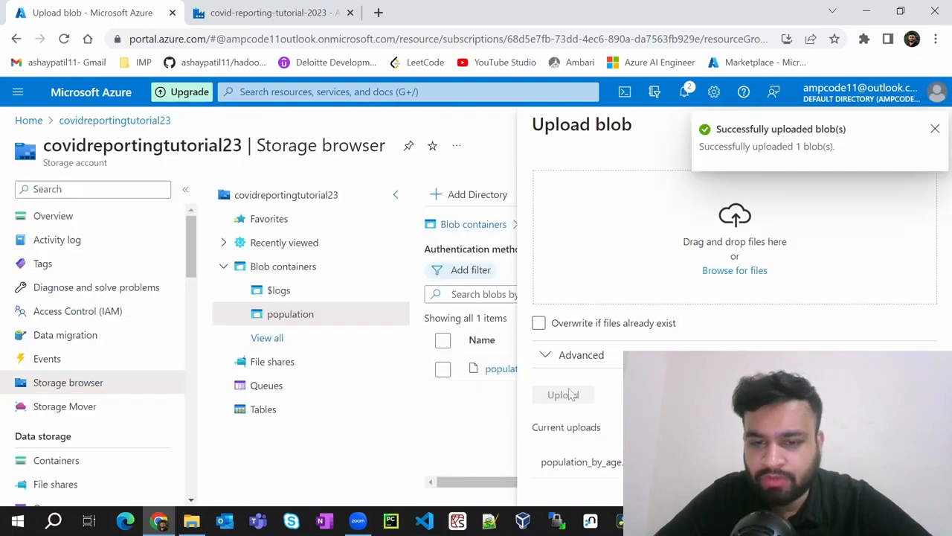
left_click(935, 129)
left_click(925, 125)
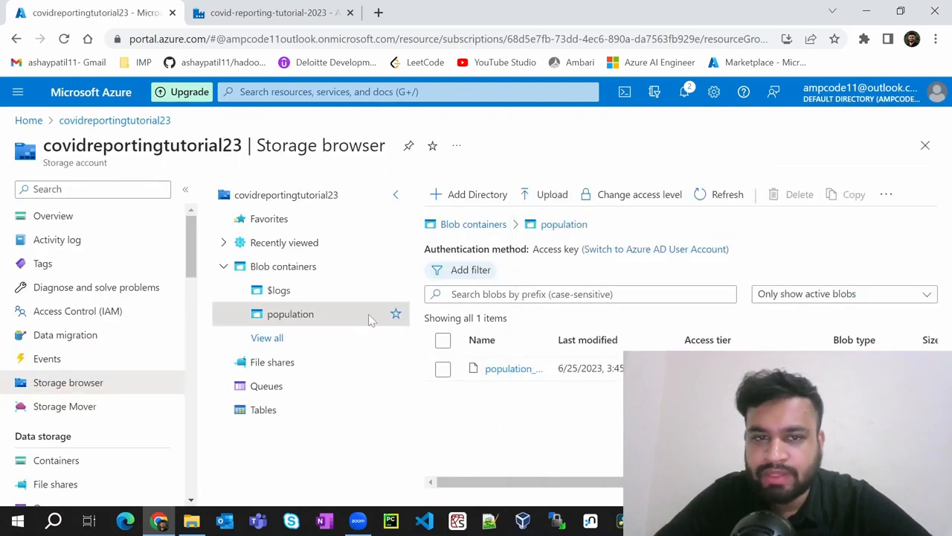
Step: Switch to Data Factory and check the triggered pipeline runs in monitoring, including their trigger and status
left_click(195, 10)
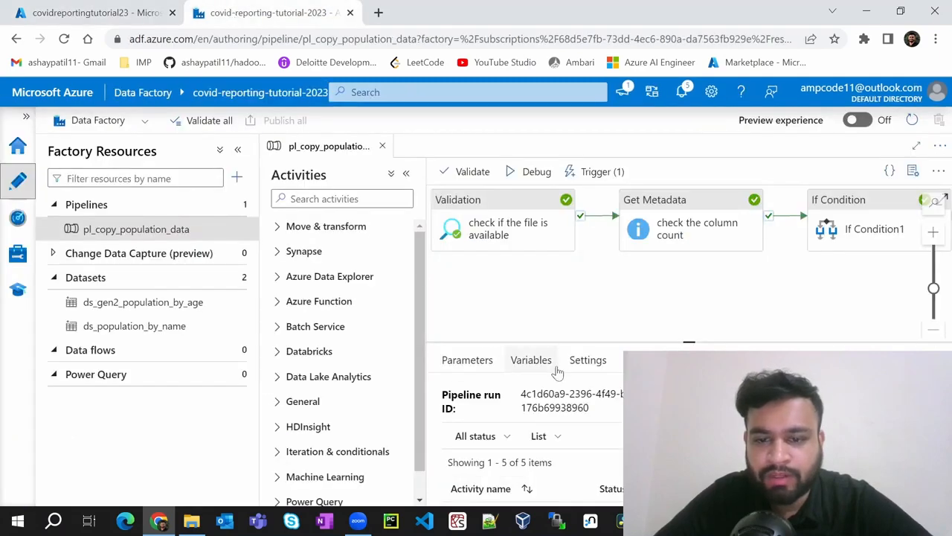
scroll(550, 387, "down", 3)
scroll(446, 416, "up", 3)
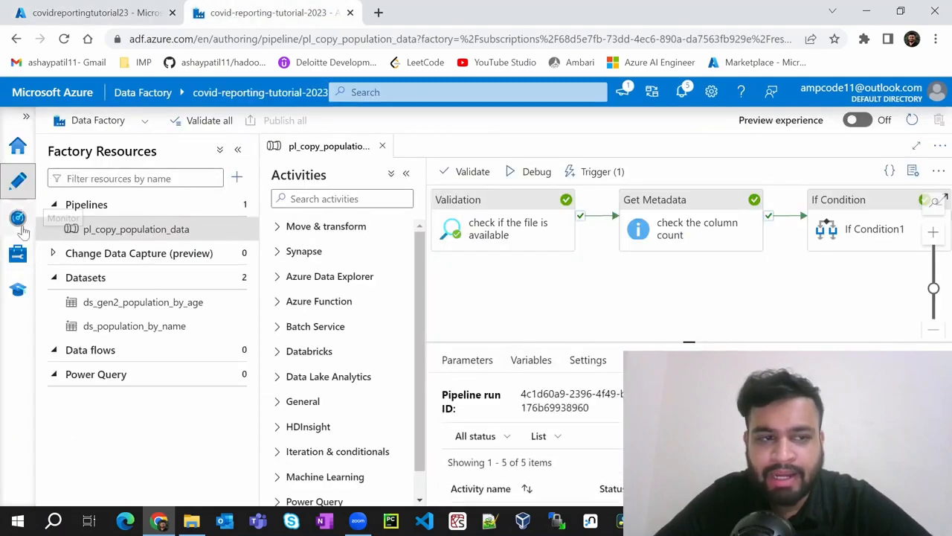
left_click(19, 220)
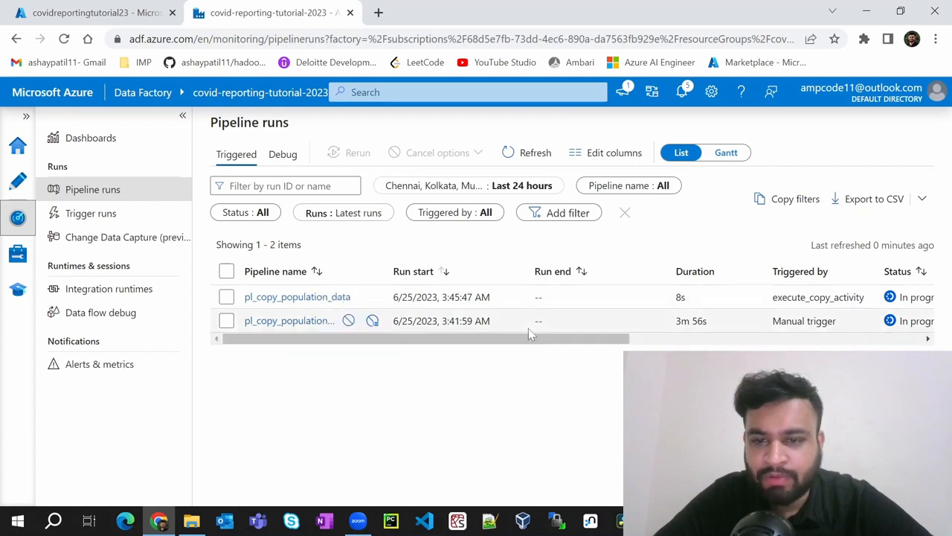
mouse_move(527, 340)
left_mouse_down()
mouse_move(815, 340)
mouse_move(624, 342)
mouse_move(652, 350)
left_mouse_up()
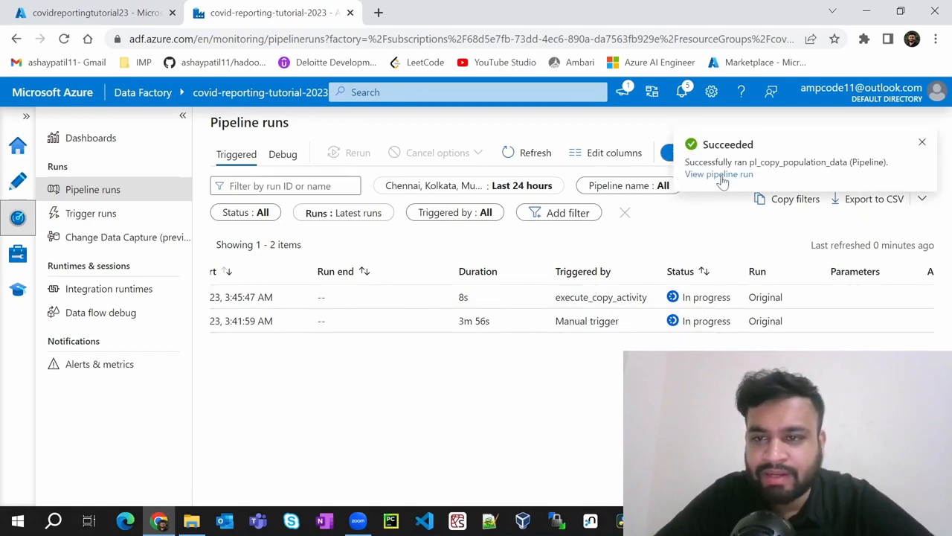
Step: View the activity runs of the completed pl_copy_population_data run and review each activity's status
left_click(703, 176)
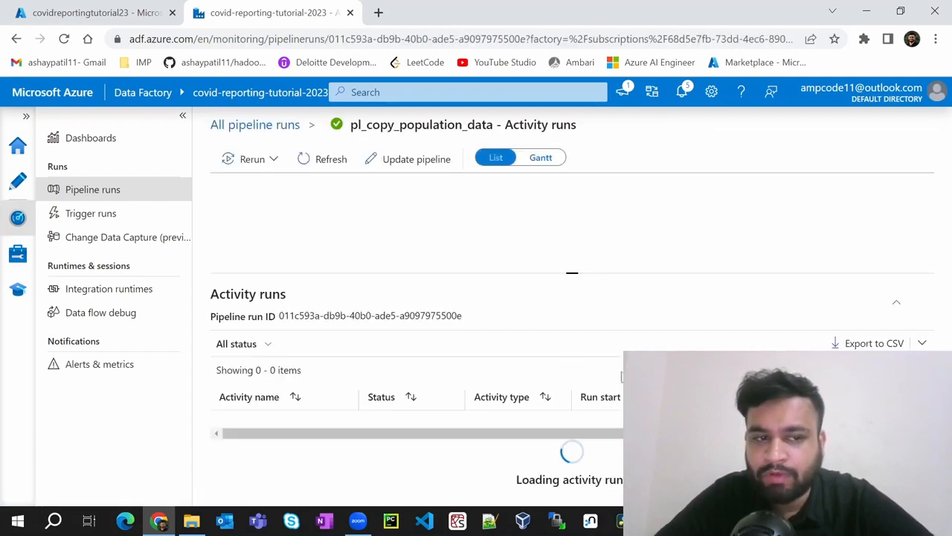
scroll(551, 402, "down", 2)
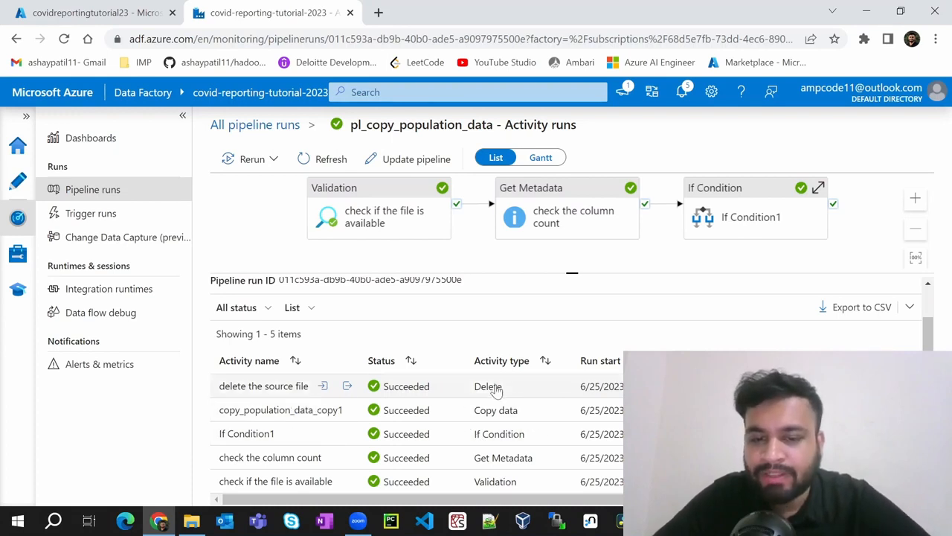
scroll(454, 320, "up", 1)
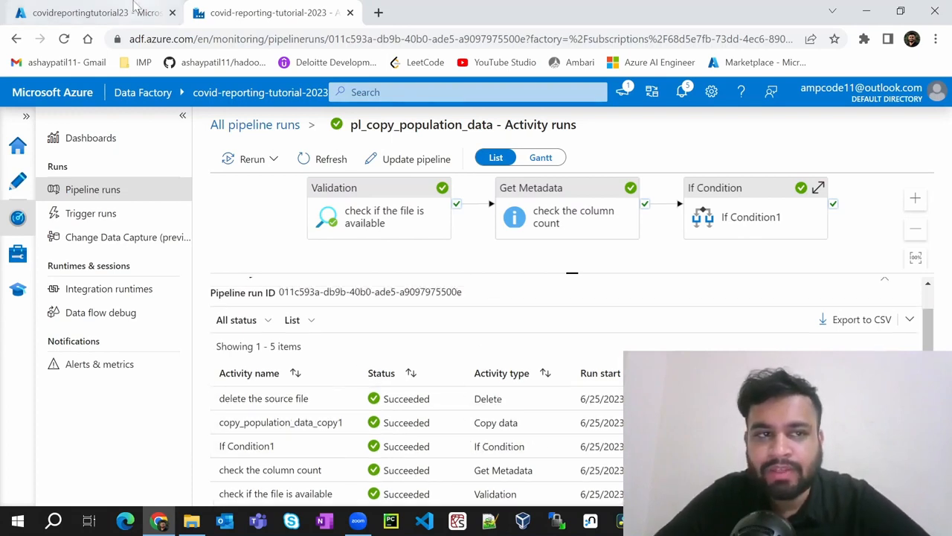
Step: Switch to the Azure portal and refresh the population container to check whether the source file is still there
left_click(105, 11)
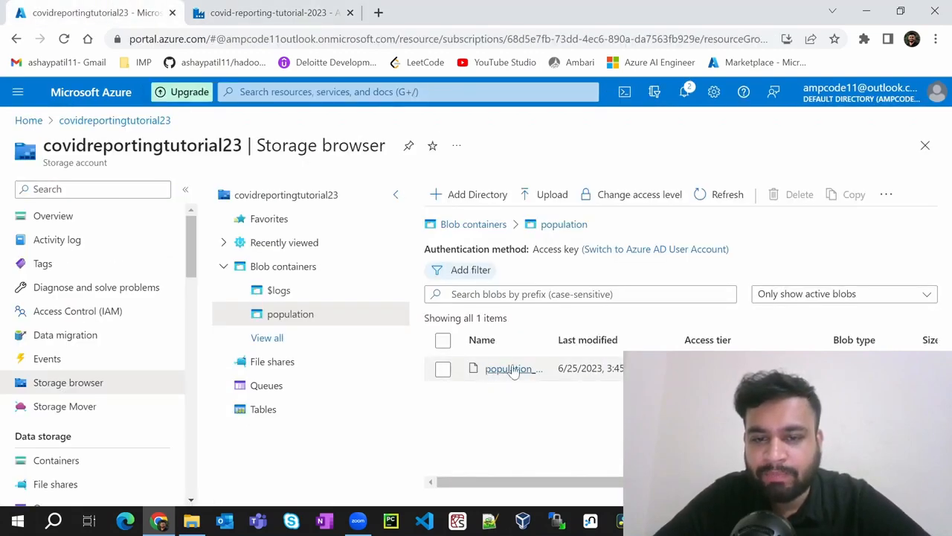
left_click(705, 193)
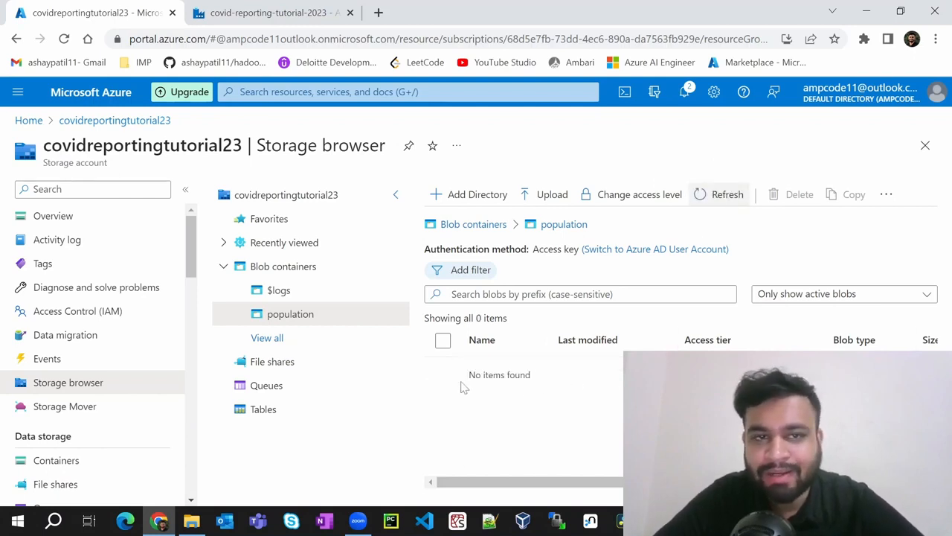
Step: Return to Data Factory's pipeline runs list and look over the status filter options without applying one
left_click(269, 13)
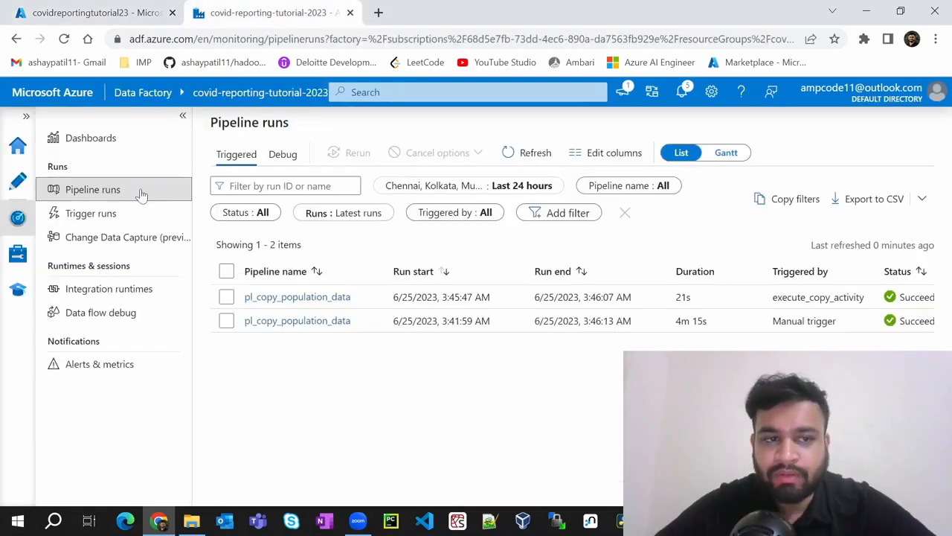
left_click(261, 213)
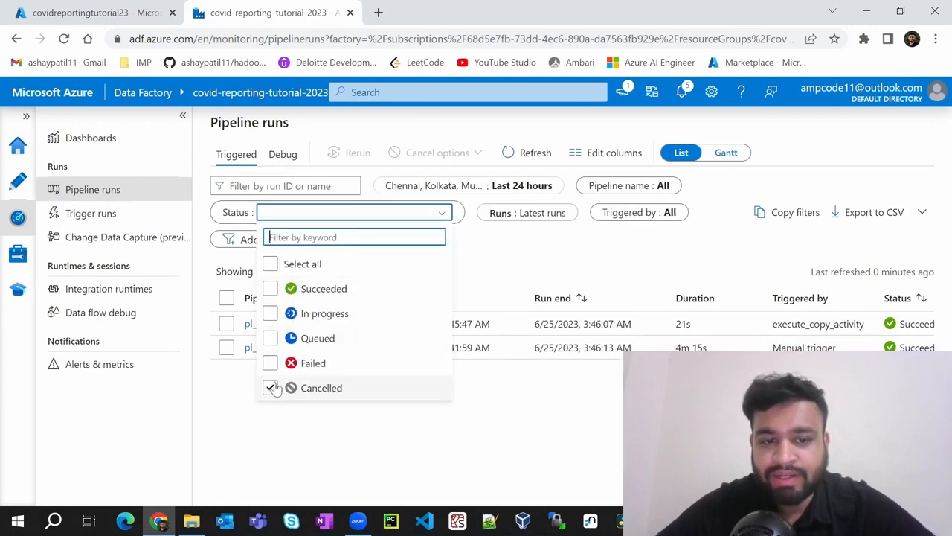
left_click(518, 263)
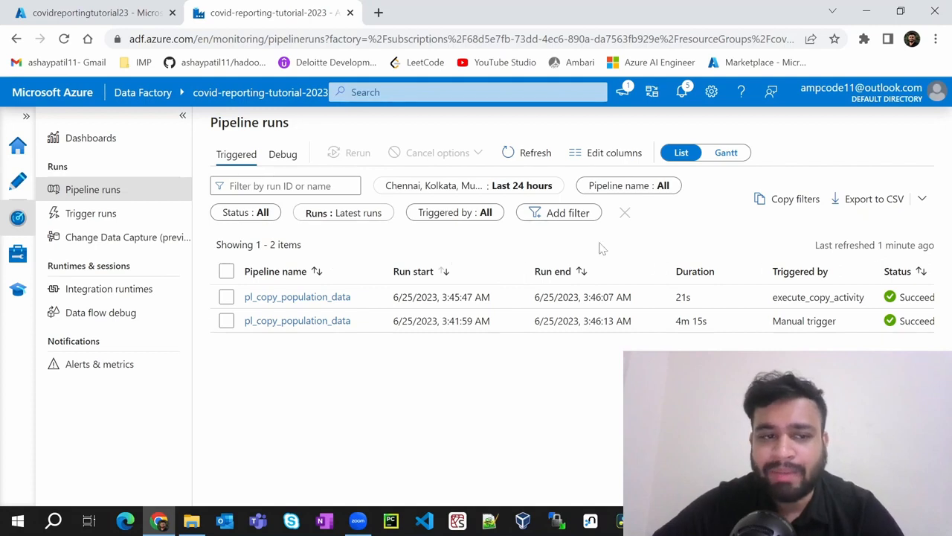
Step: Review the pipeline, activity and trigger run charts on the monitoring dashboard
left_click(90, 142)
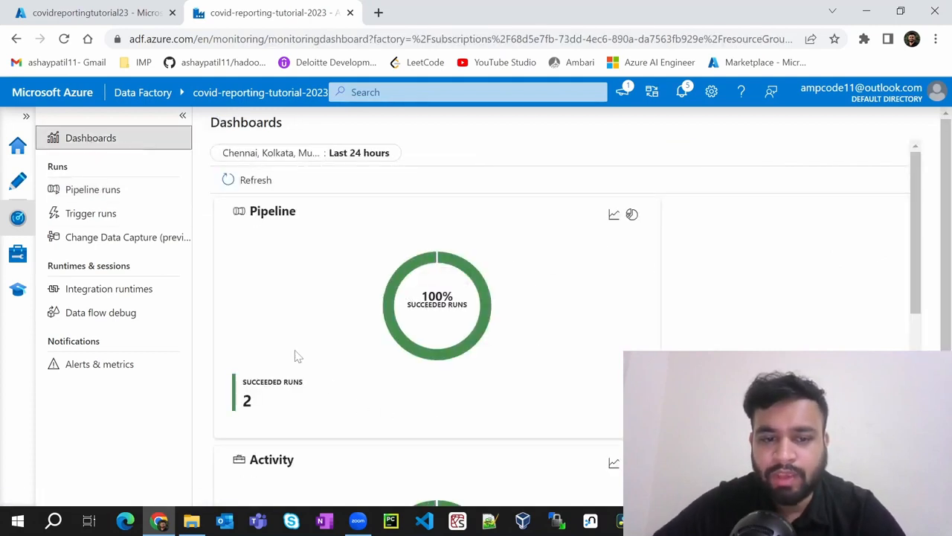
scroll(278, 355, "down", 1)
scroll(305, 223, "up", 1)
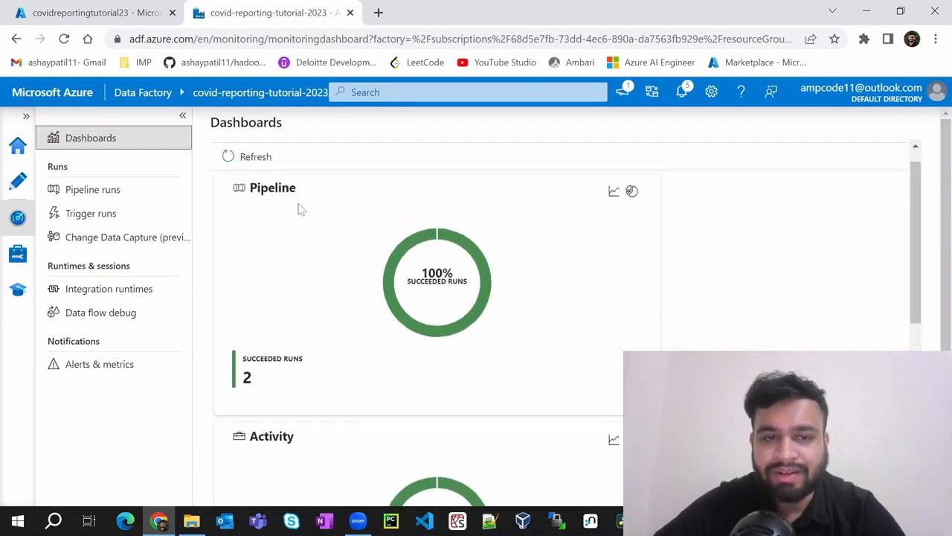
scroll(306, 298, "down", 2)
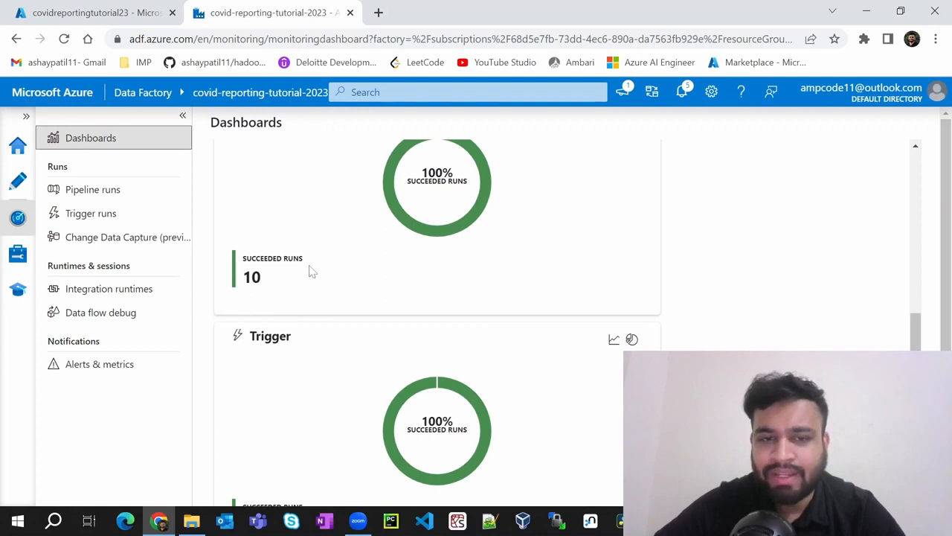
scroll(308, 270, "up", 1)
scroll(311, 273, "down", 2)
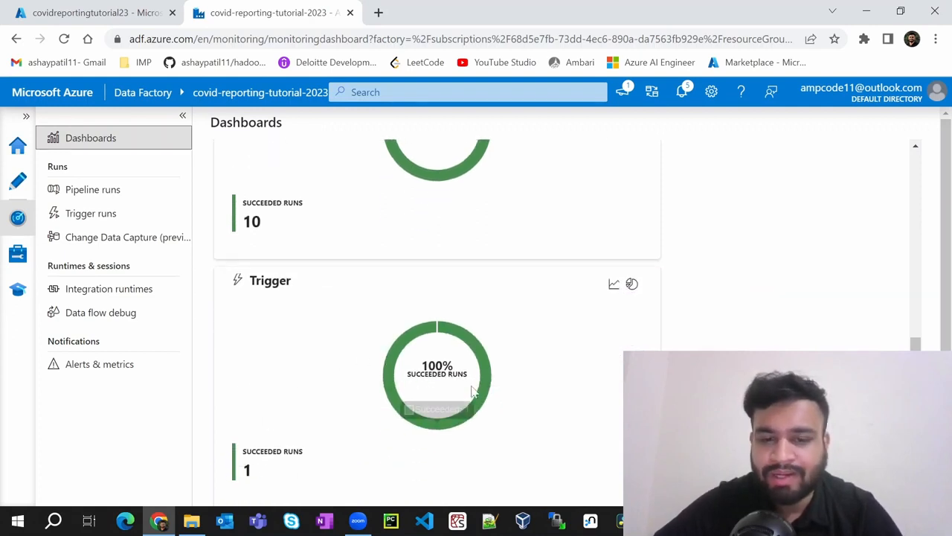
scroll(525, 353, "up", 4)
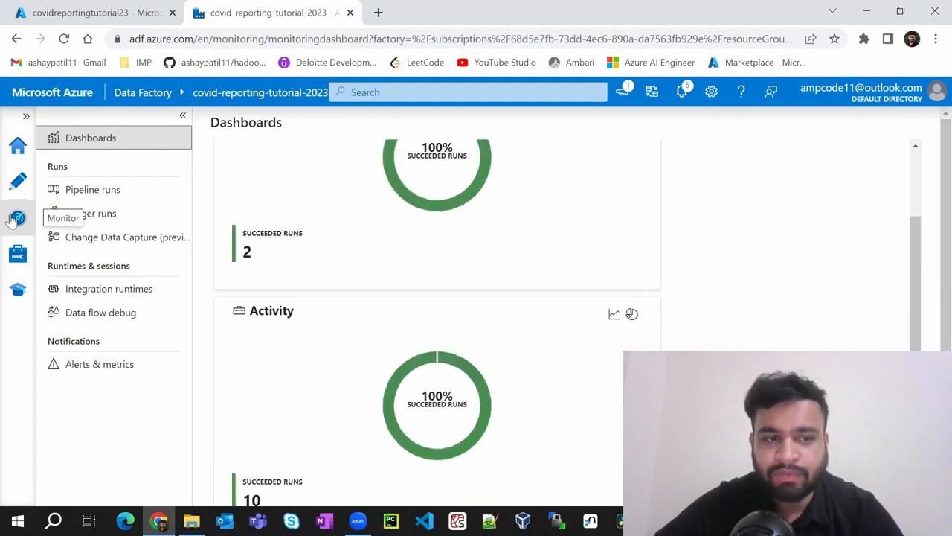
Step: View the trigger runs and refresh the list to check the status of execute_copy_activity
left_click(99, 216)
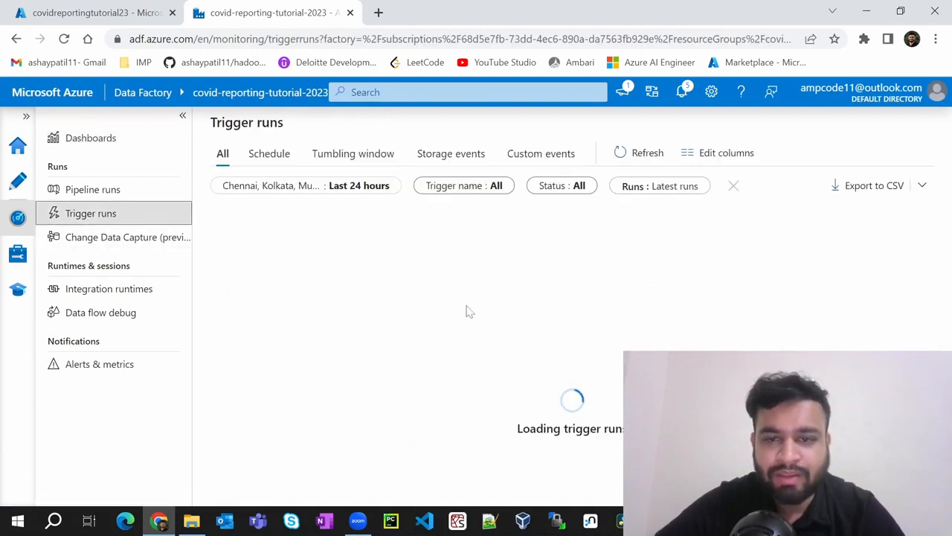
left_click(638, 152)
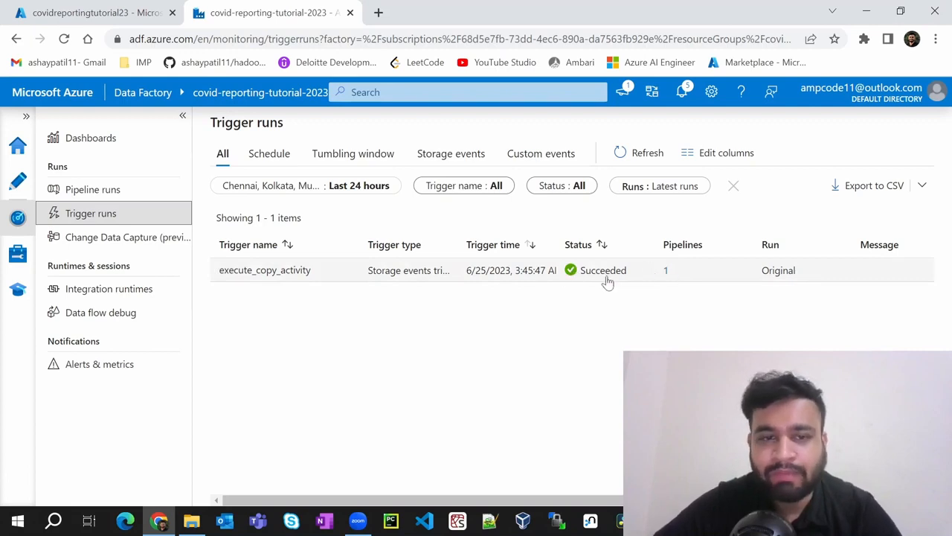
Step: Look through the monitoring pages for integration runtimes, data flow debug sessions, and alerts and metrics
left_click(97, 290)
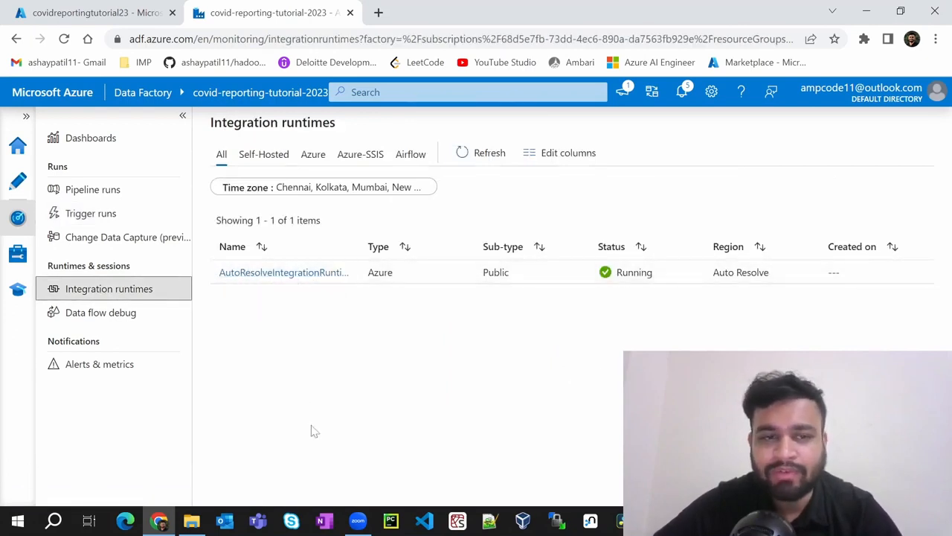
left_click(97, 322)
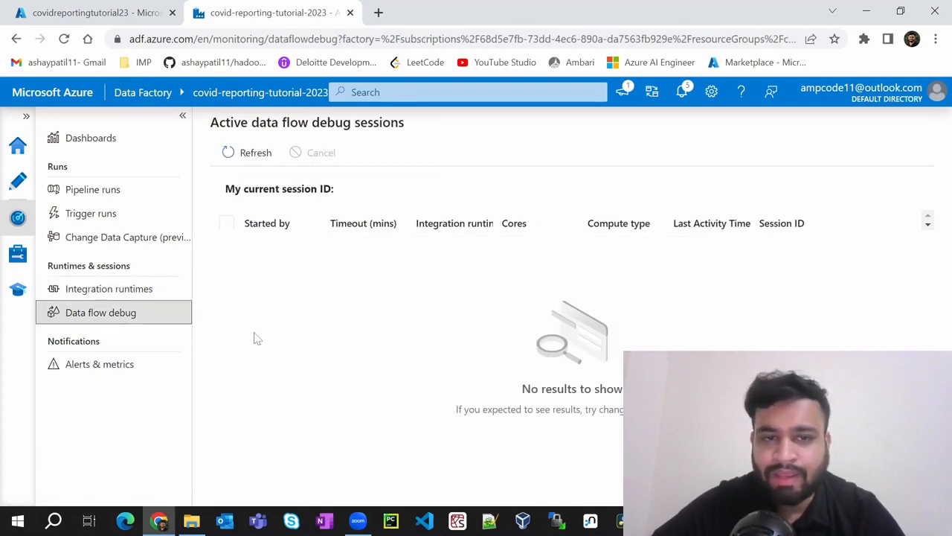
left_click(75, 365)
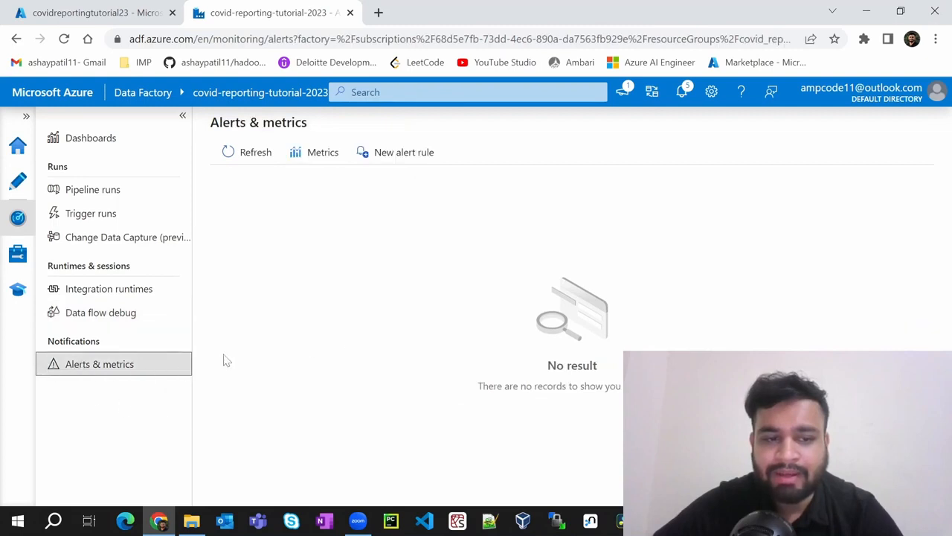